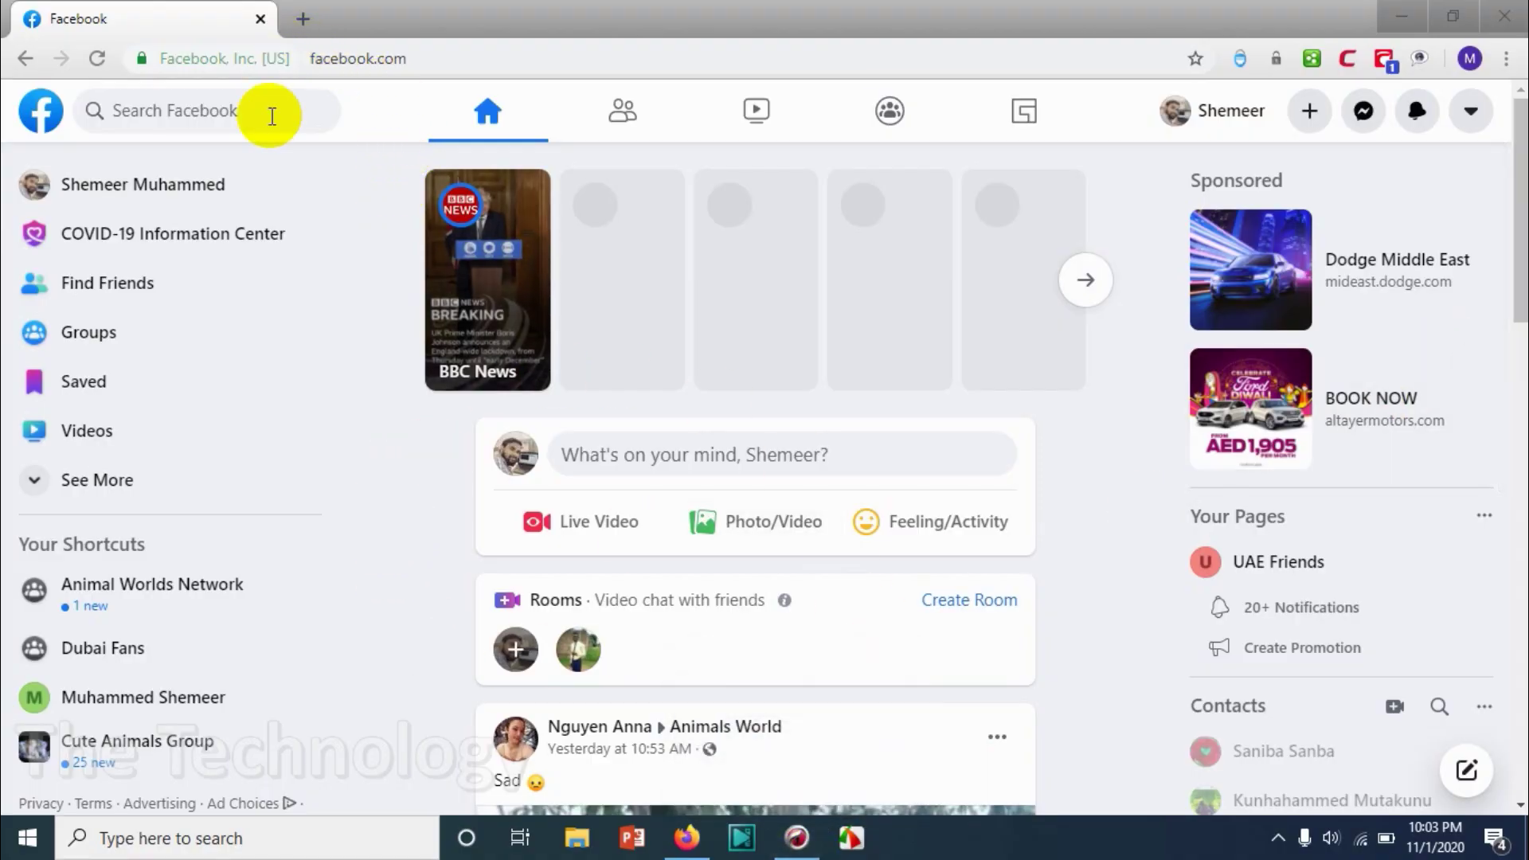
- Reload Facebook and open the Dubai Fans group from Groups
{"action": "left_click", "coordinate": [424, 56]}
{"action": "key", "text": "Return"}
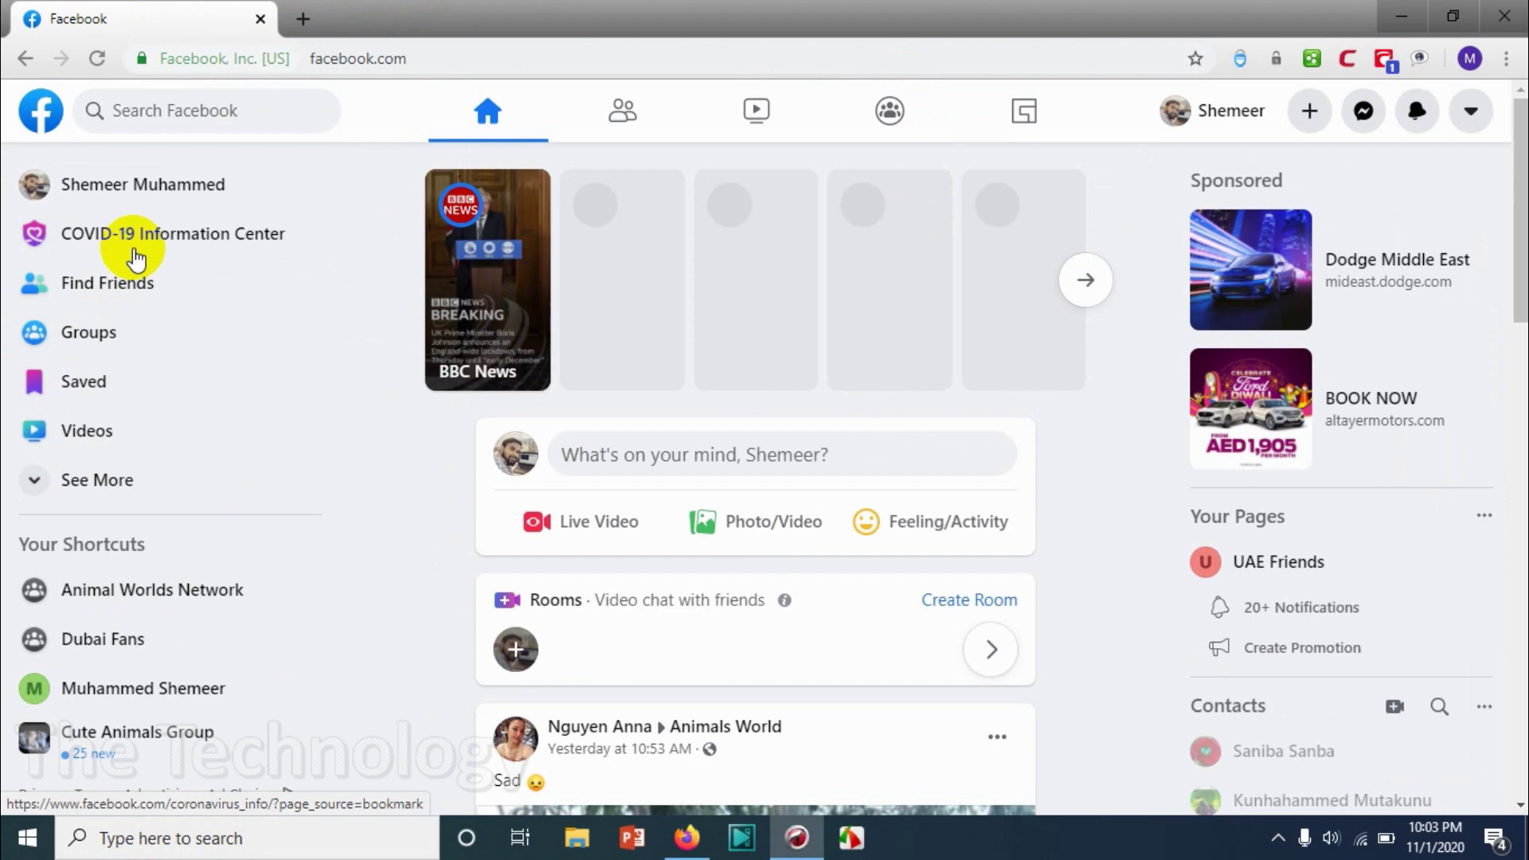
{"action": "mouse_move", "coordinate": [89, 332]}
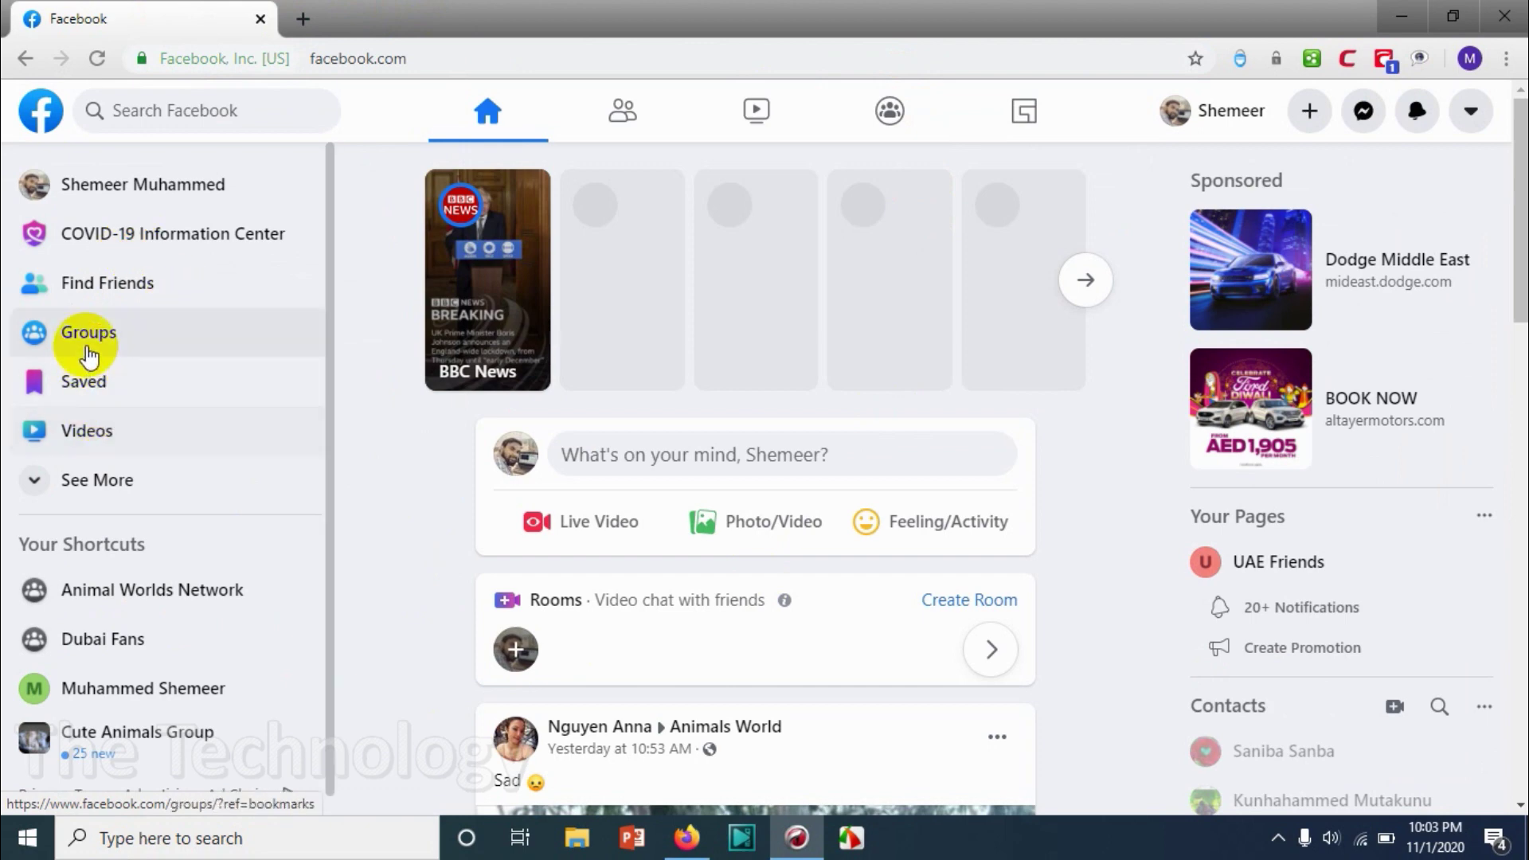
{"action": "left_click", "coordinate": [88, 350]}
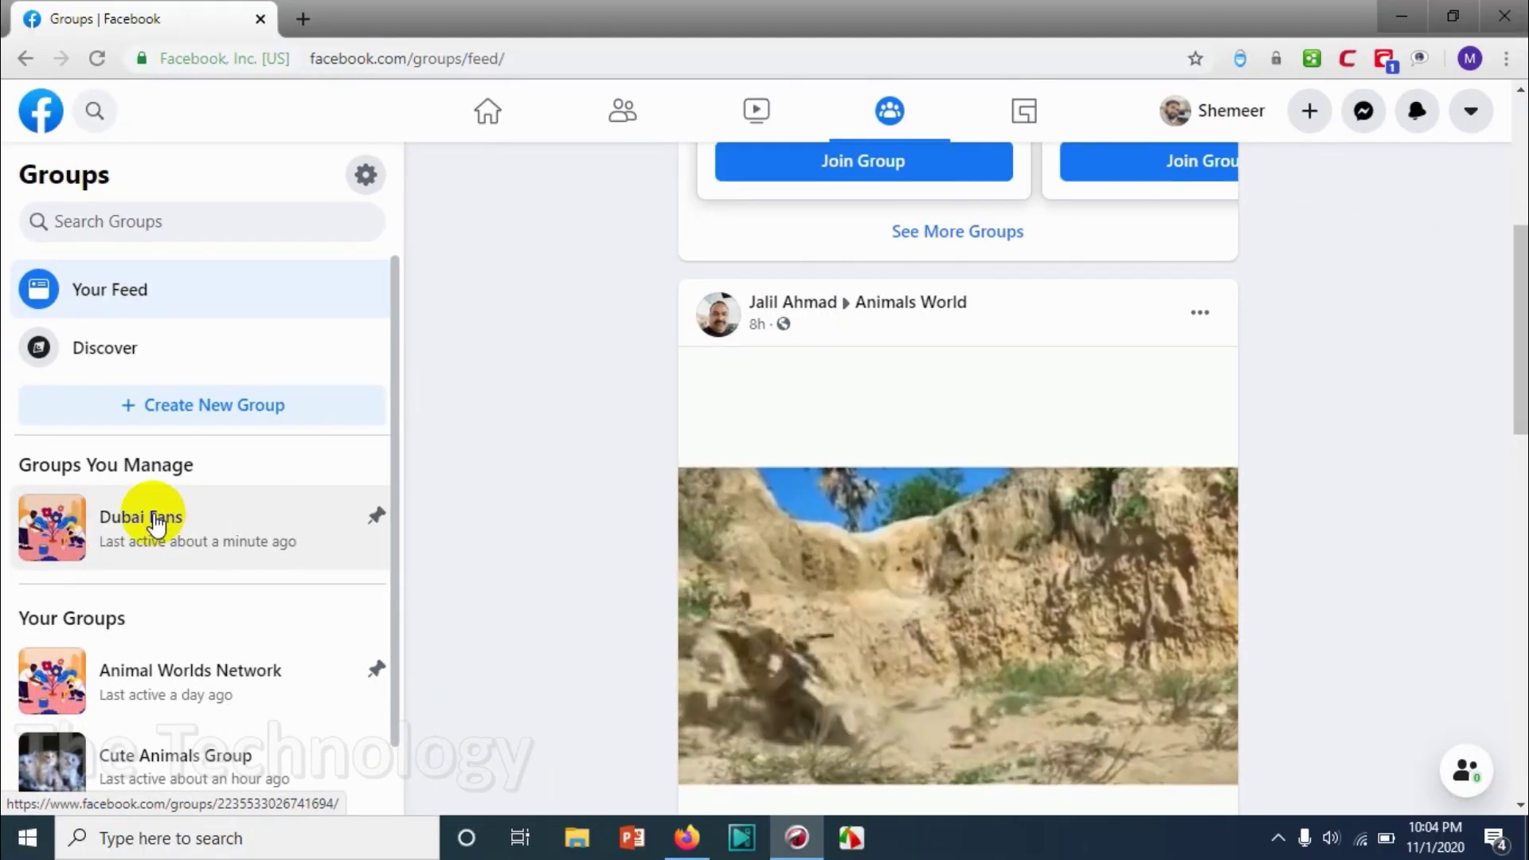
{"action": "left_click", "coordinate": [156, 525]}
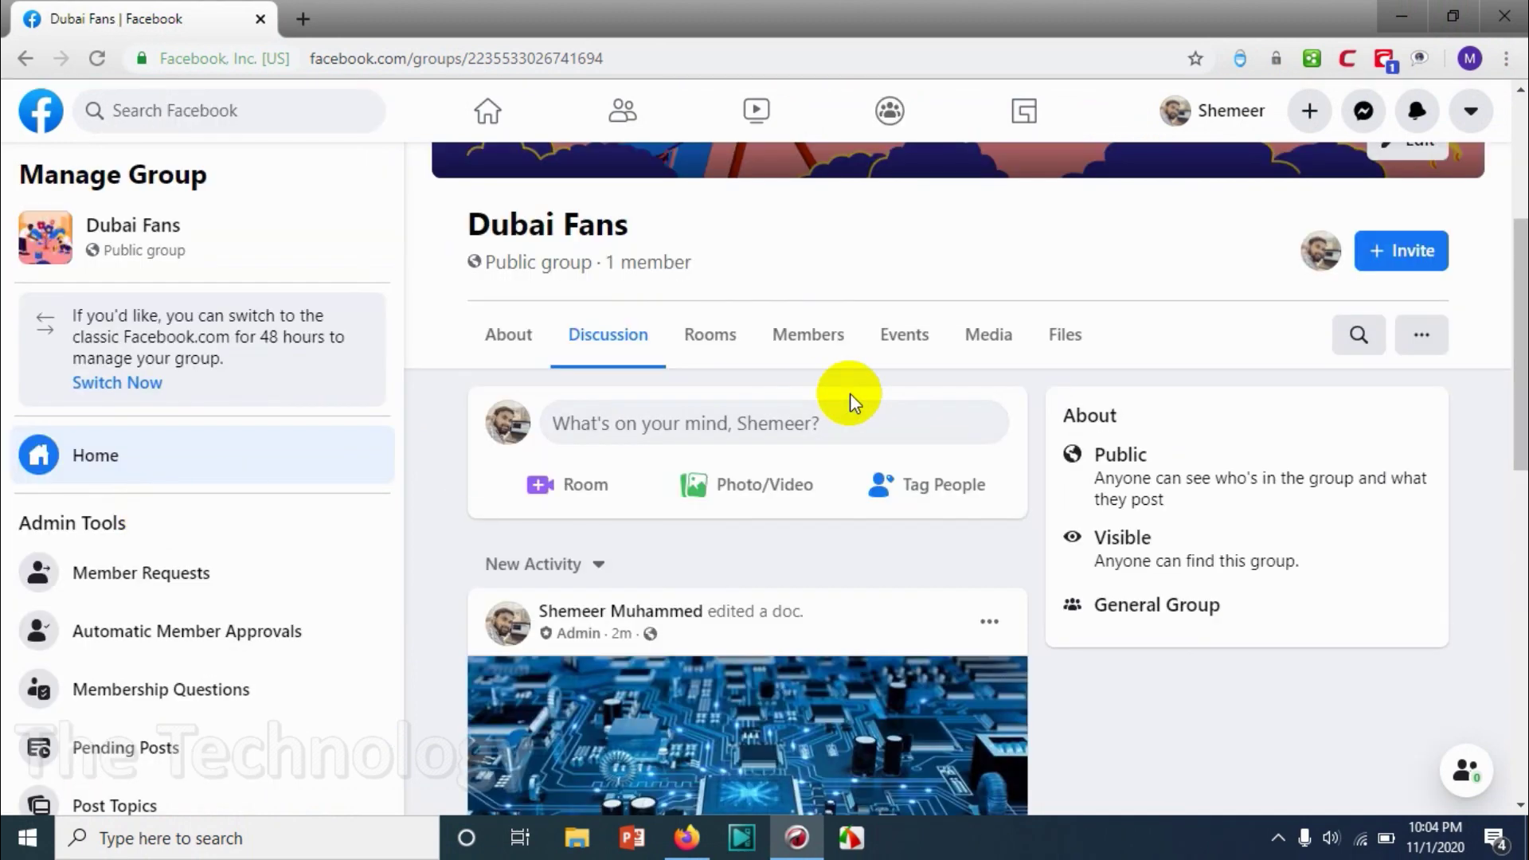
- Open the Dubai Fans group's Membership Questions settings from Admin Tools
{"action": "scroll", "coordinate": [849, 394], "scroll_direction": "down", "scroll_amount": 3}
{"action": "scroll", "coordinate": [849, 394], "scroll_direction": "up", "scroll_amount": 4}
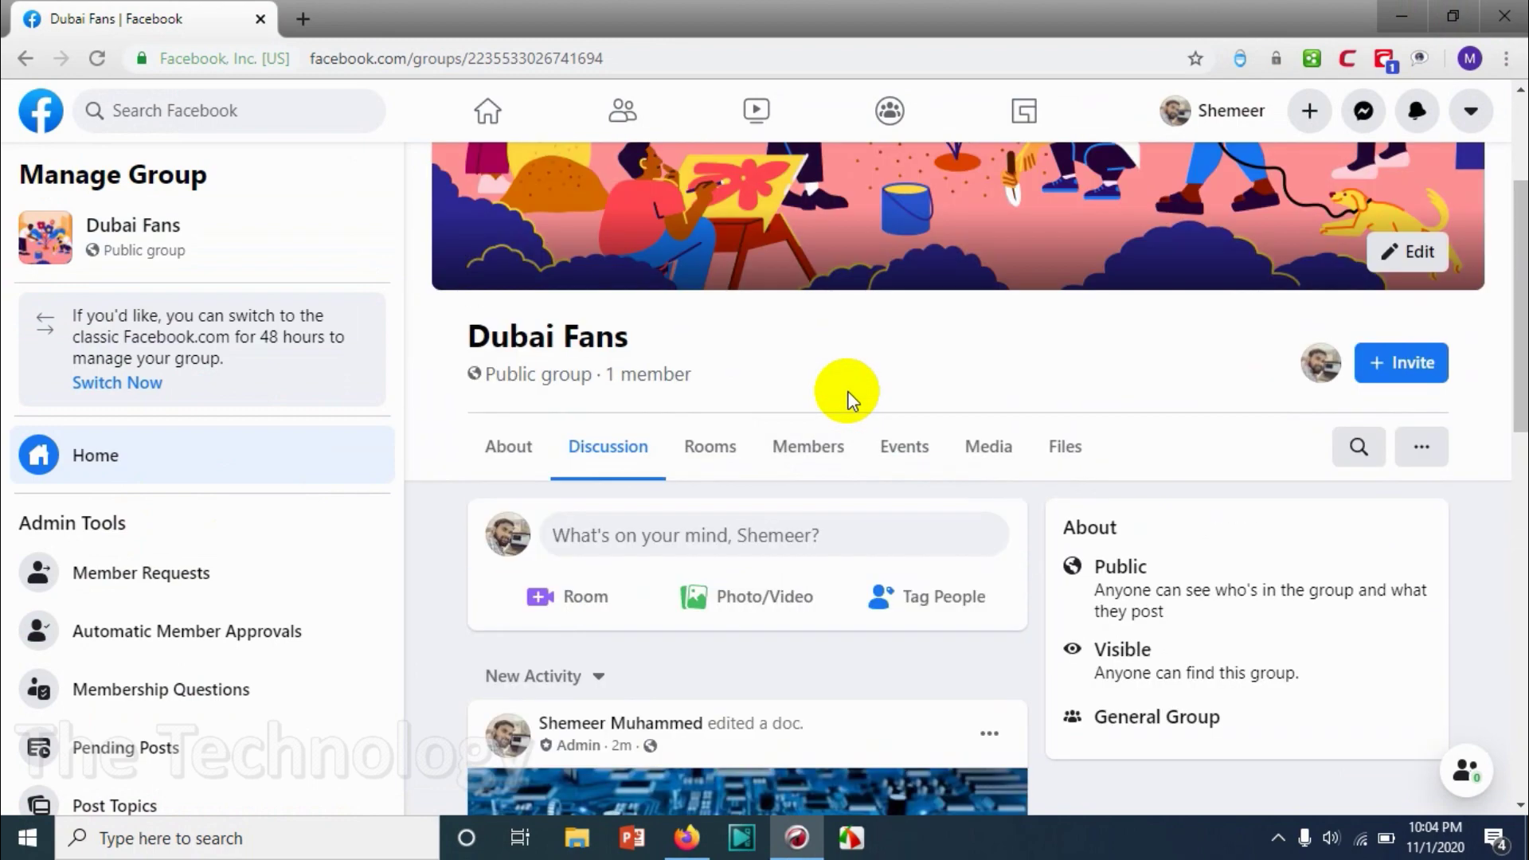
{"action": "scroll", "coordinate": [624, 608], "scroll_direction": "up", "scroll_amount": 3}
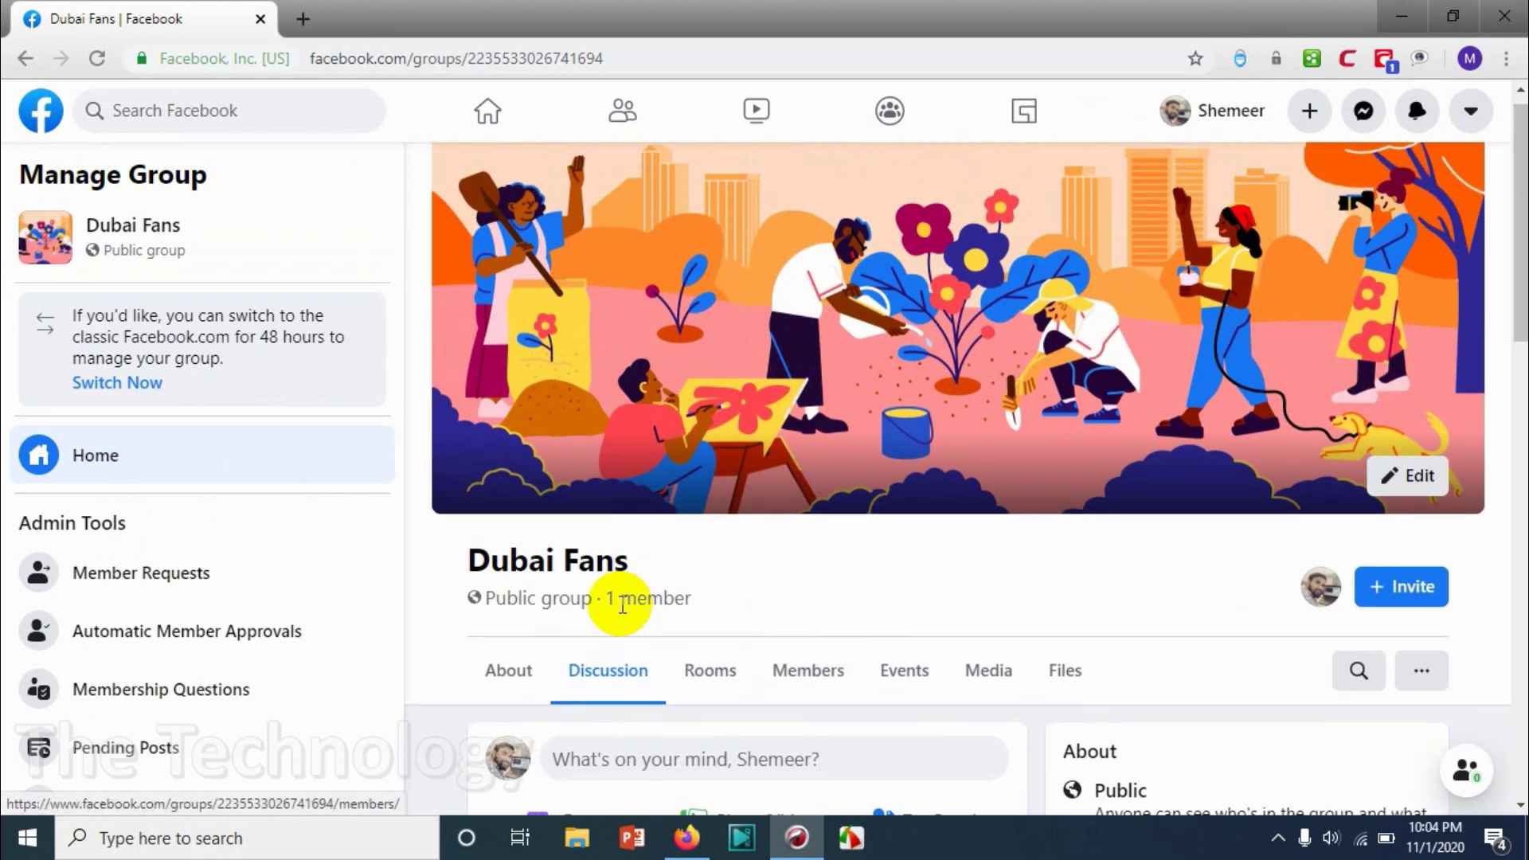
{"action": "scroll", "coordinate": [618, 623], "scroll_direction": "down", "scroll_amount": 3}
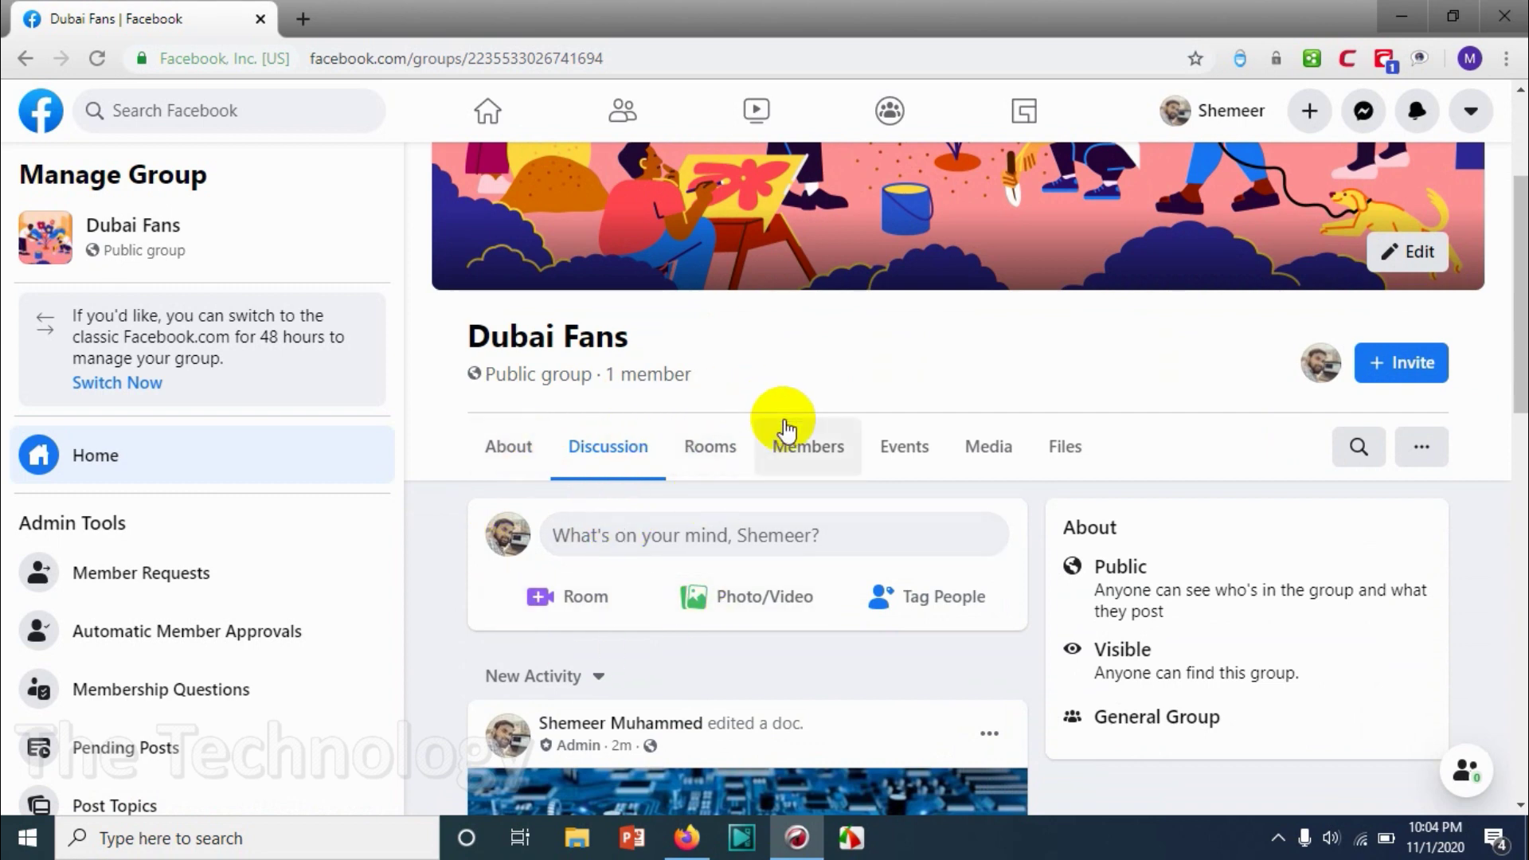
{"action": "scroll", "coordinate": [170, 586], "scroll_direction": "down", "scroll_amount": 1}
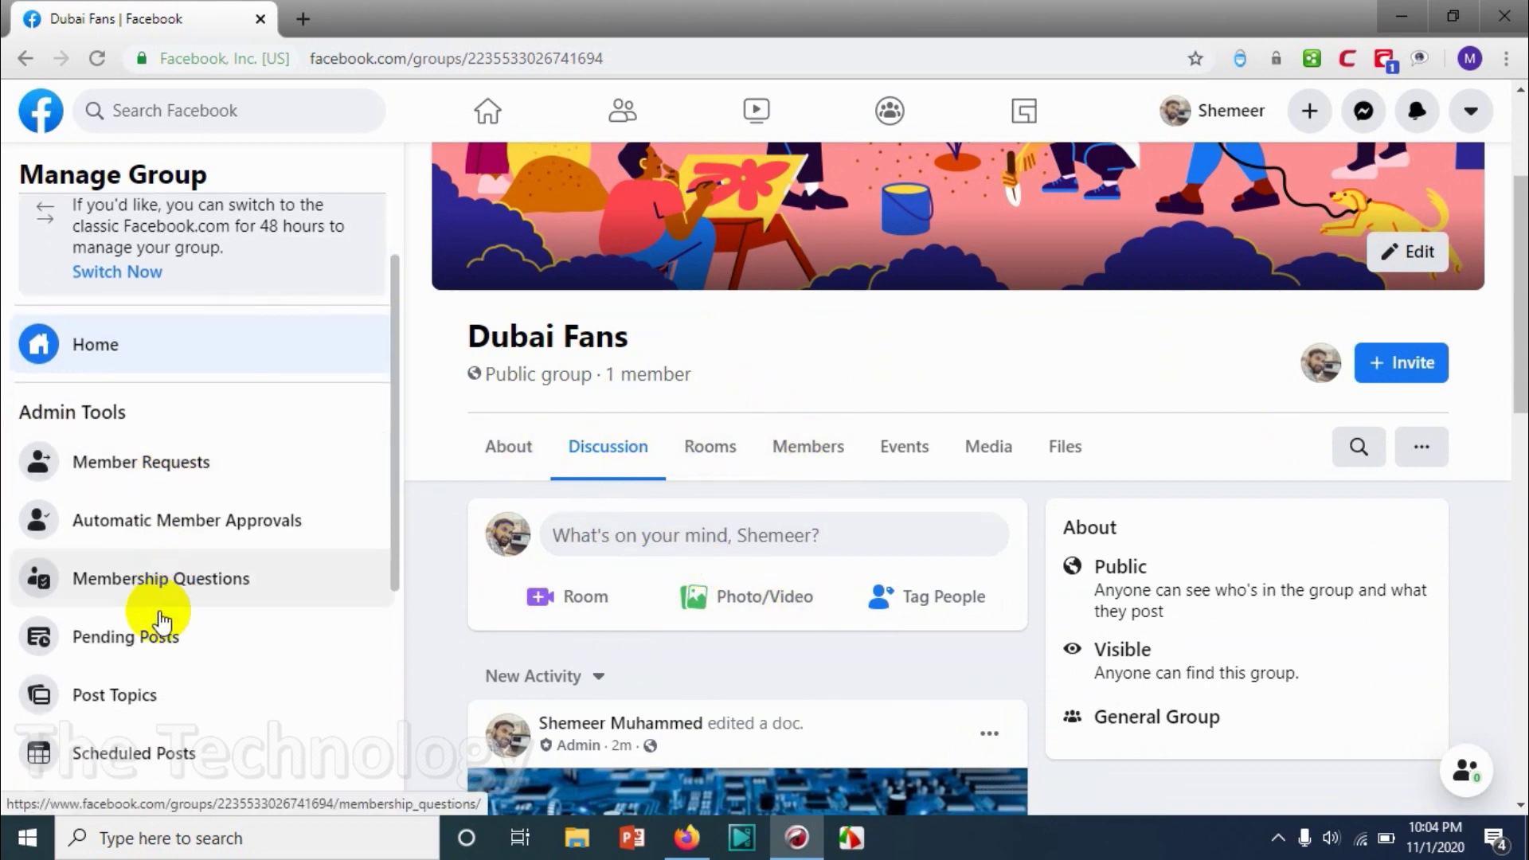
{"action": "scroll", "coordinate": [136, 440], "scroll_direction": "down", "scroll_amount": 2}
{"action": "left_click", "coordinate": [94, 354]}
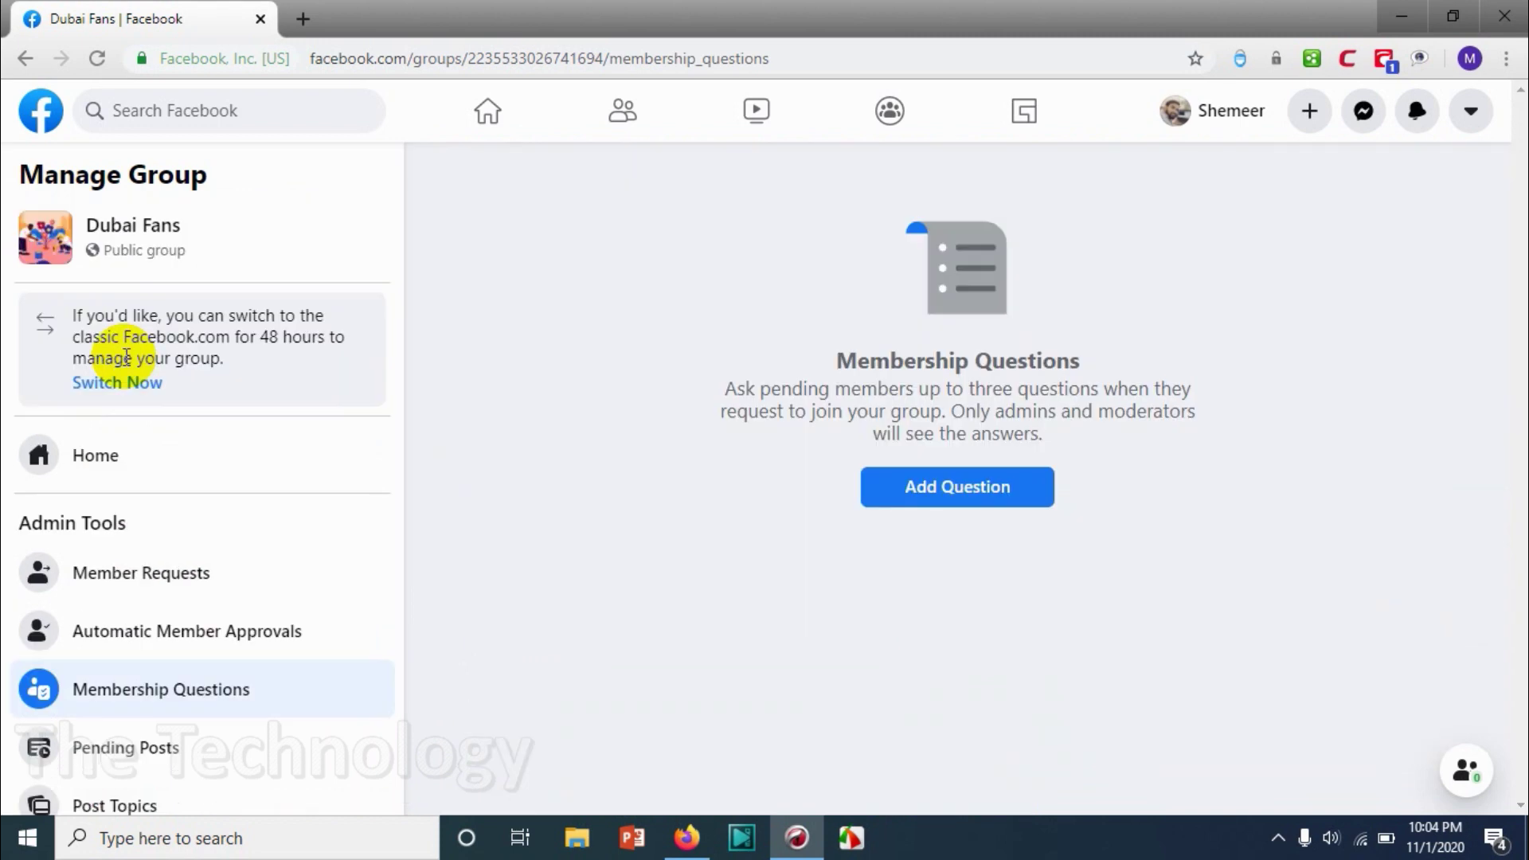
- Start Question 1 'Are you based on Dubai?', trying Multiple Choice before keeping Checkboxes
{"action": "left_click", "coordinate": [956, 496]}
{"action": "type", "text": "Are you based on Dubai?"}
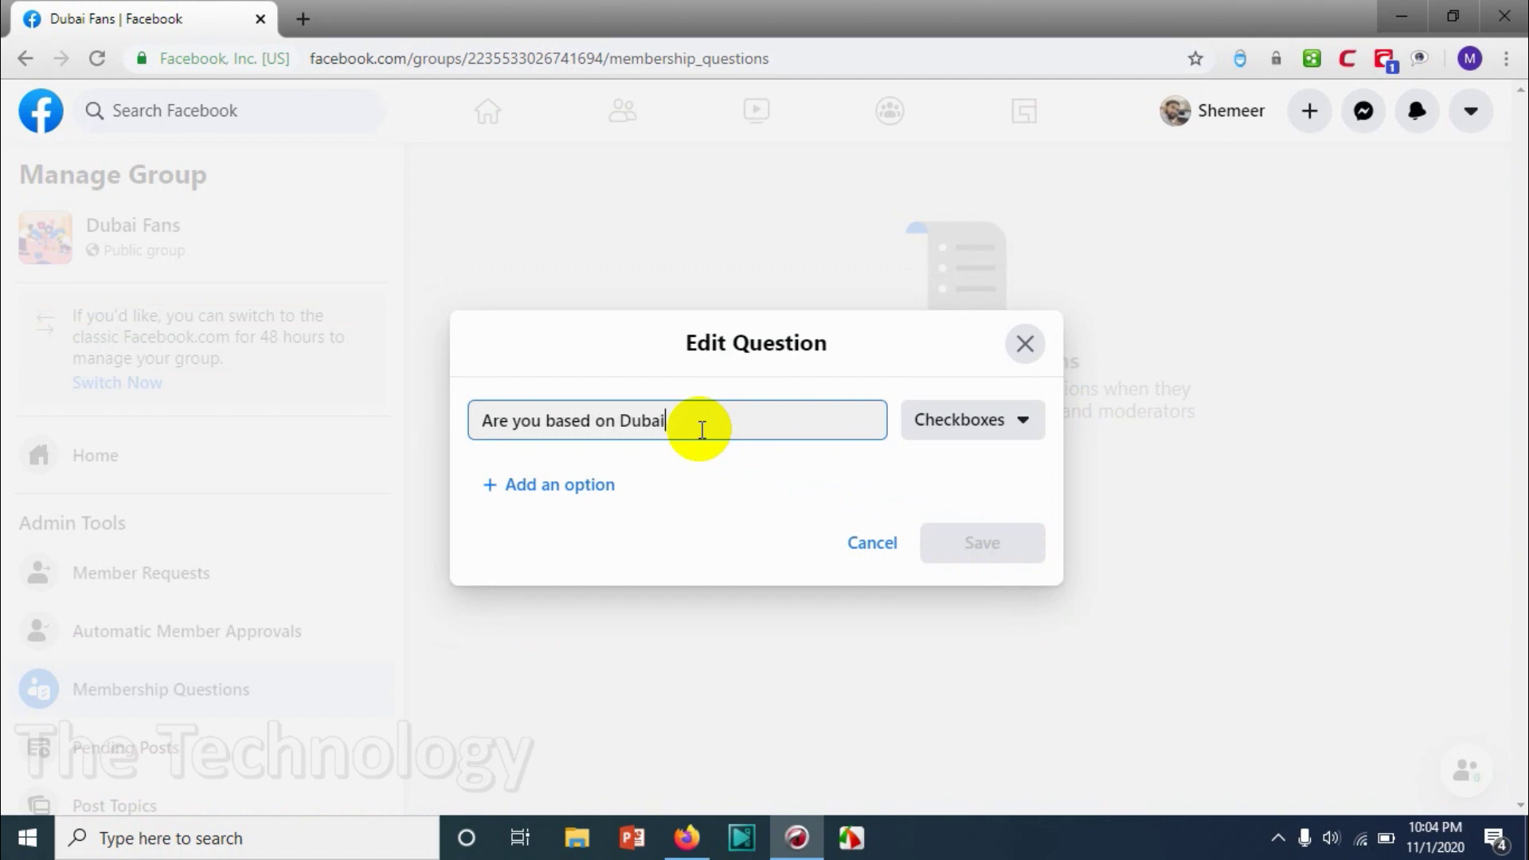
{"action": "left_click", "coordinate": [943, 422]}
{"action": "left_click", "coordinate": [1011, 509]}
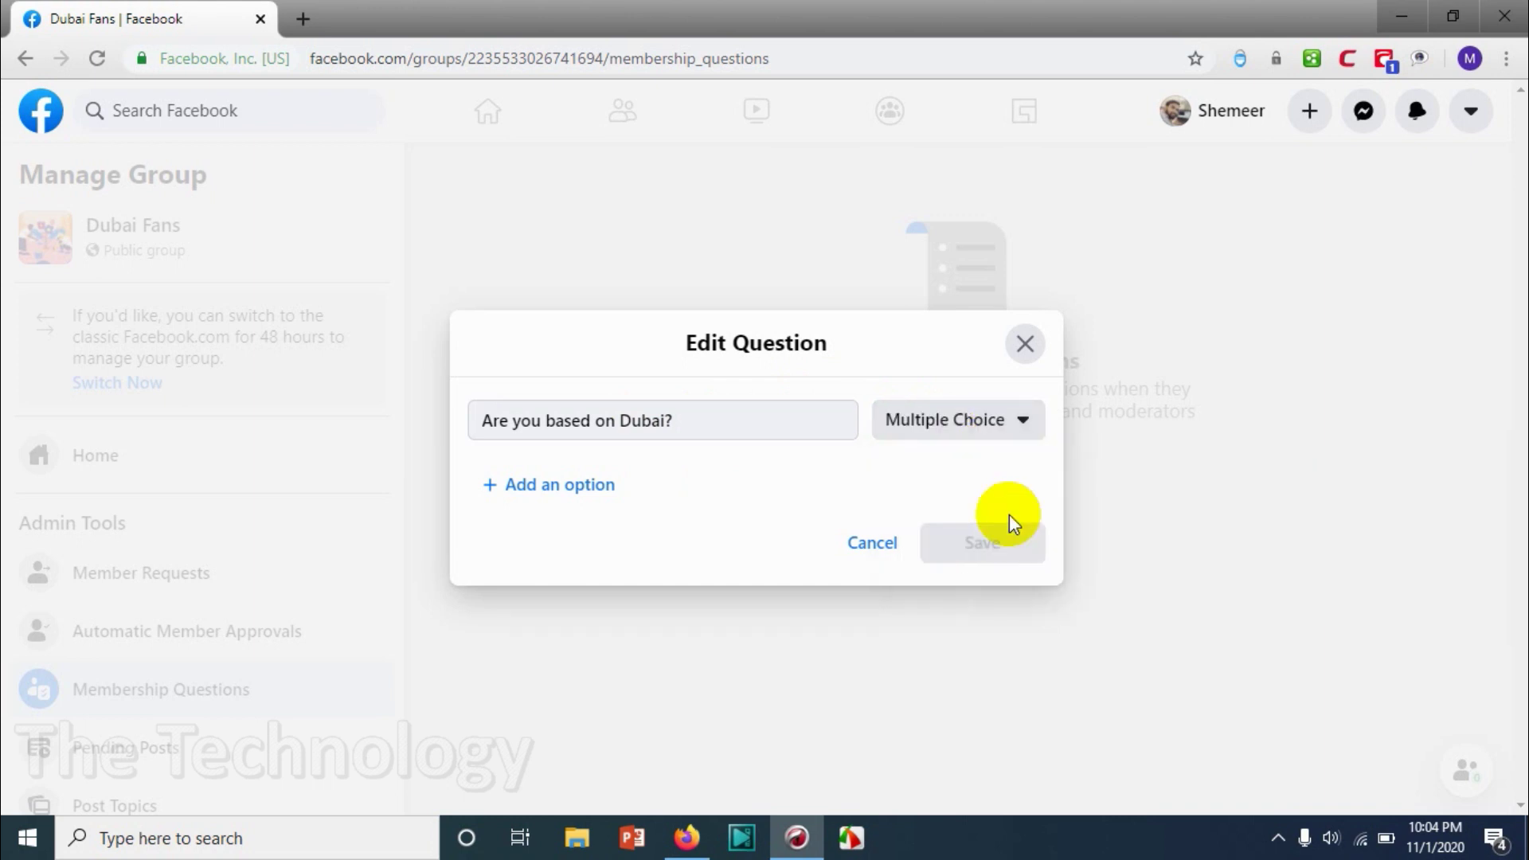
{"action": "left_click", "coordinate": [595, 487]}
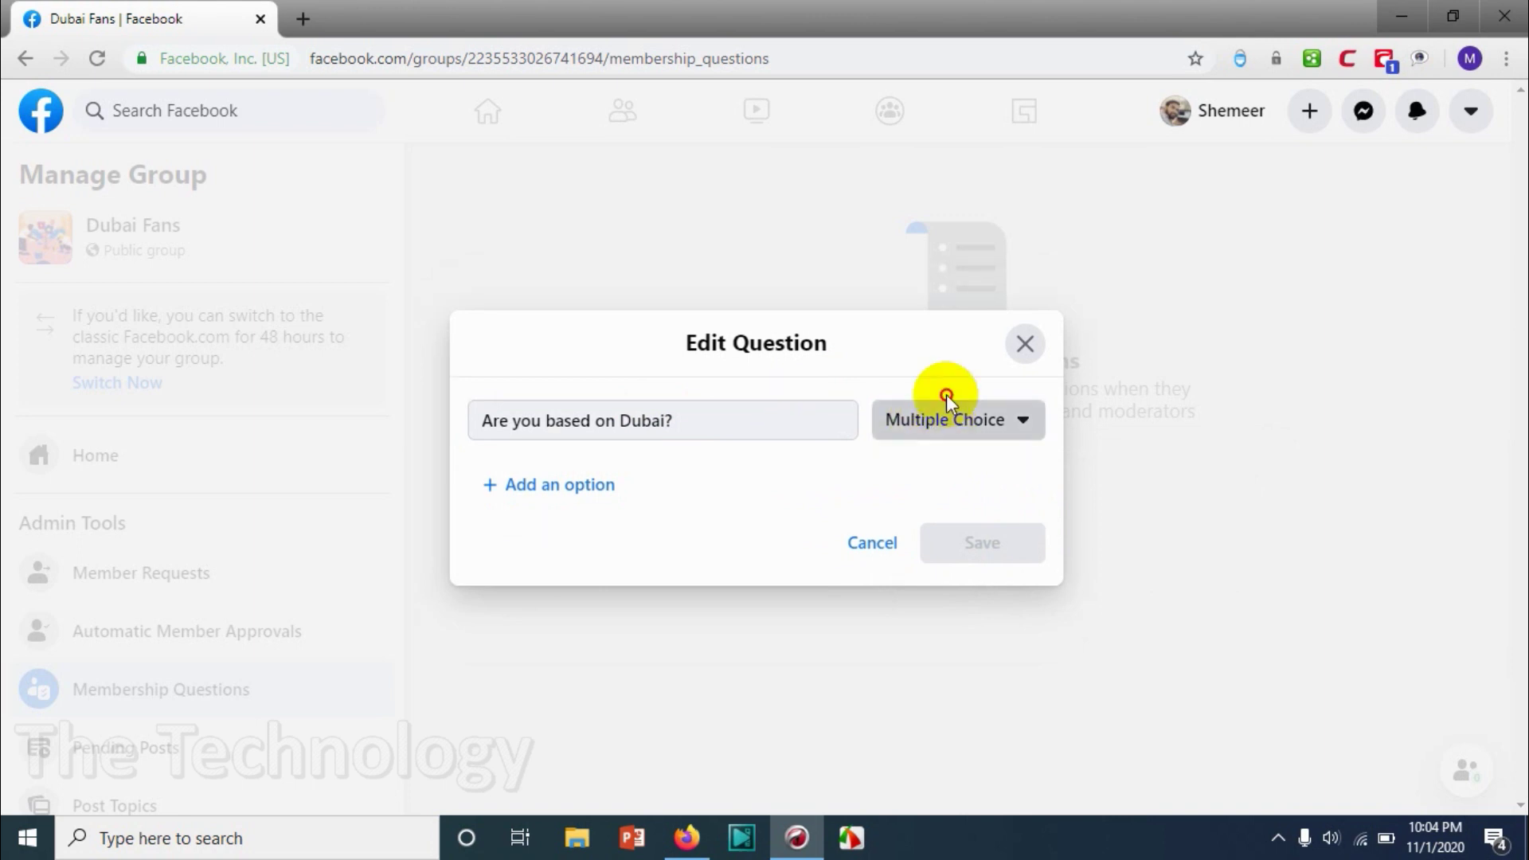
{"action": "left_click", "coordinate": [932, 429]}
{"action": "left_click", "coordinate": [925, 466]}
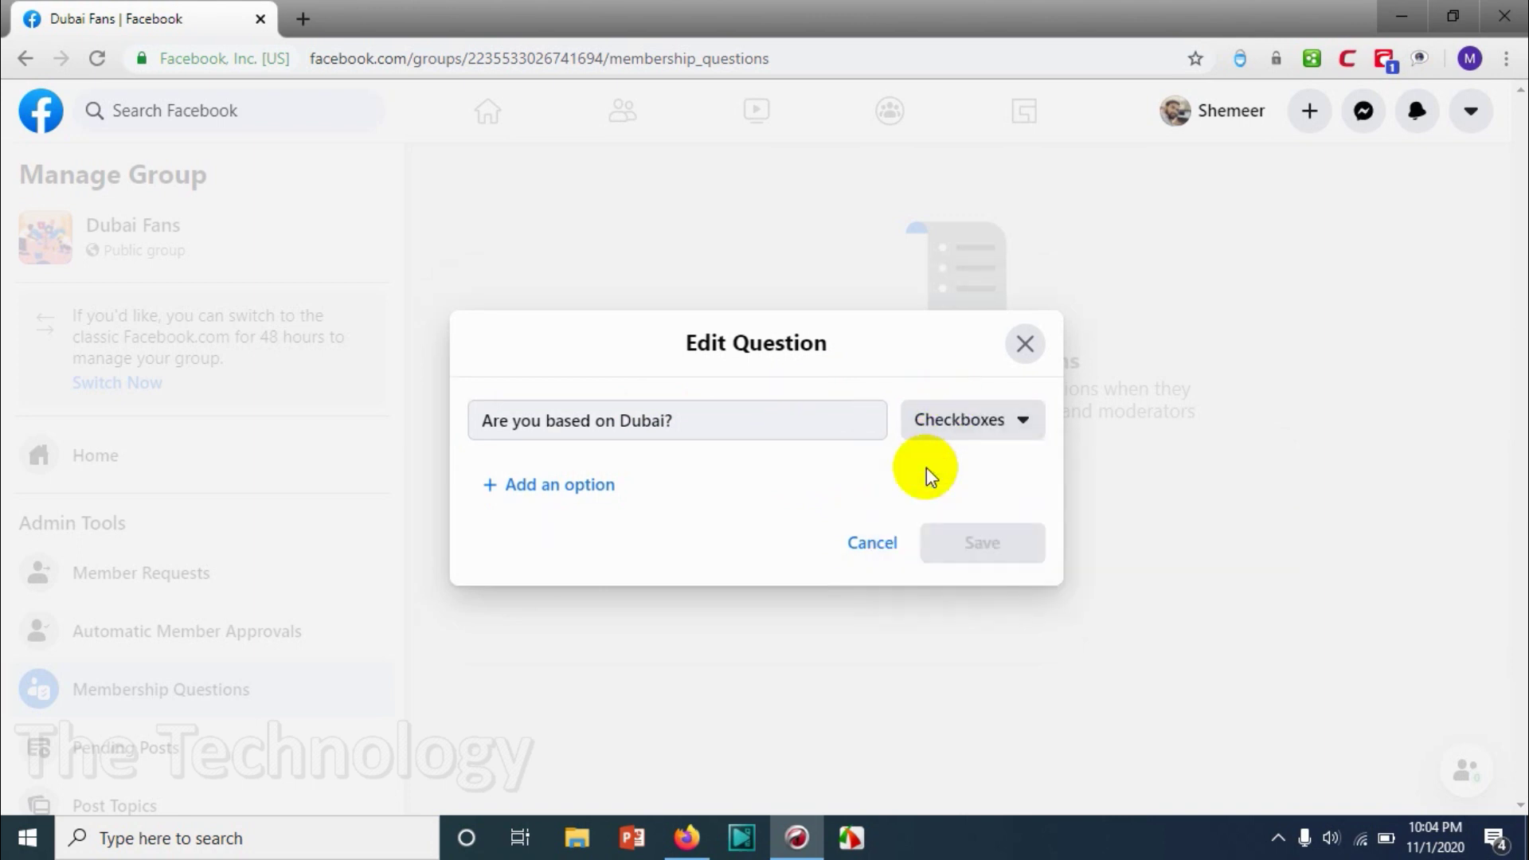
- Give Question 1 the checkbox answers Yes and No and save it
{"action": "left_click", "coordinate": [580, 487]}
{"action": "type", "text": "Yes"}
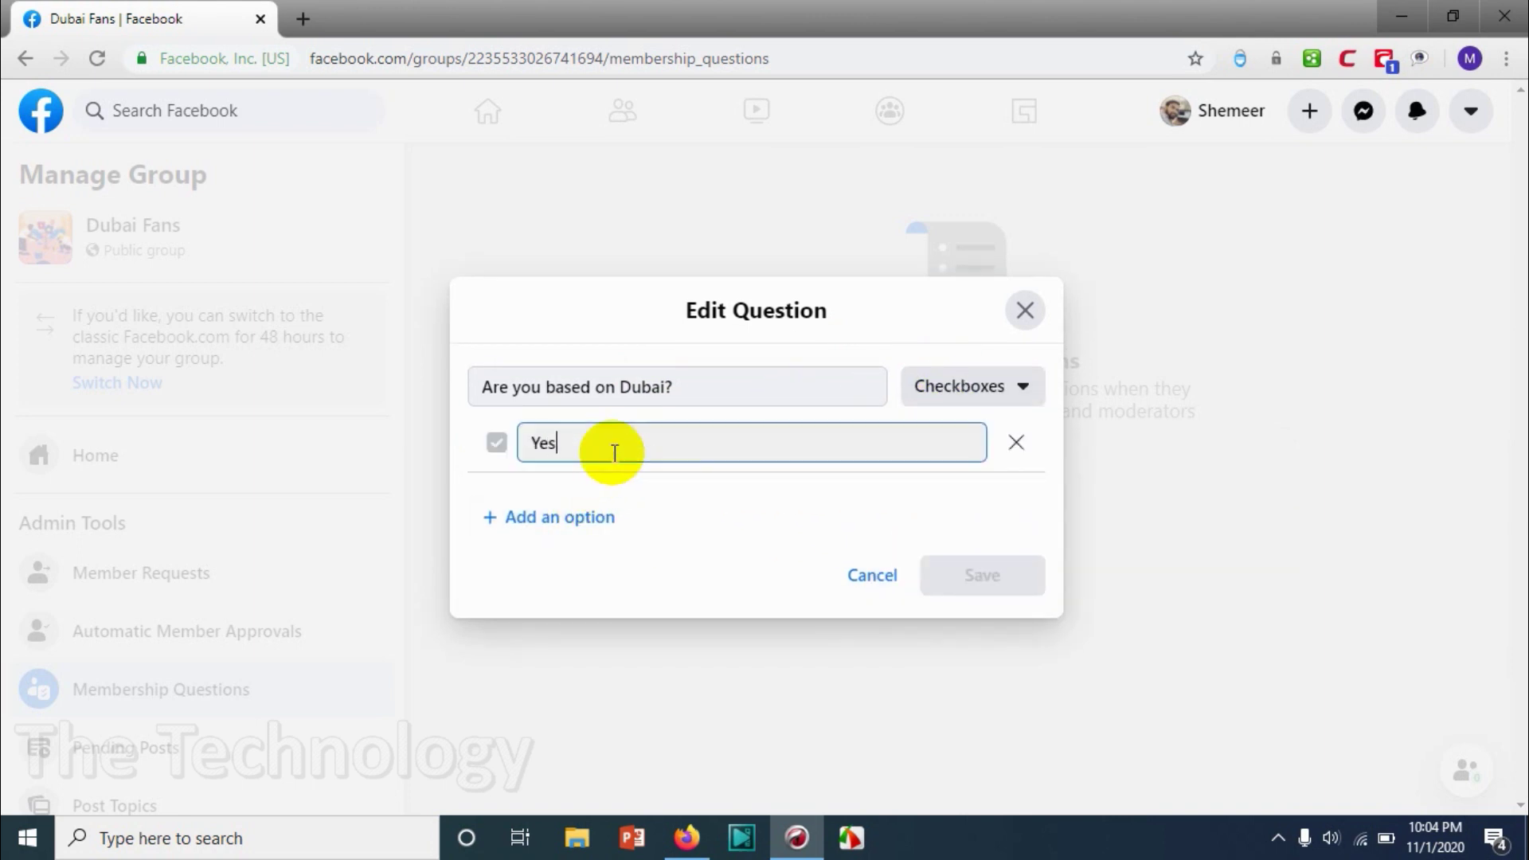
{"action": "left_click", "coordinate": [536, 519]}
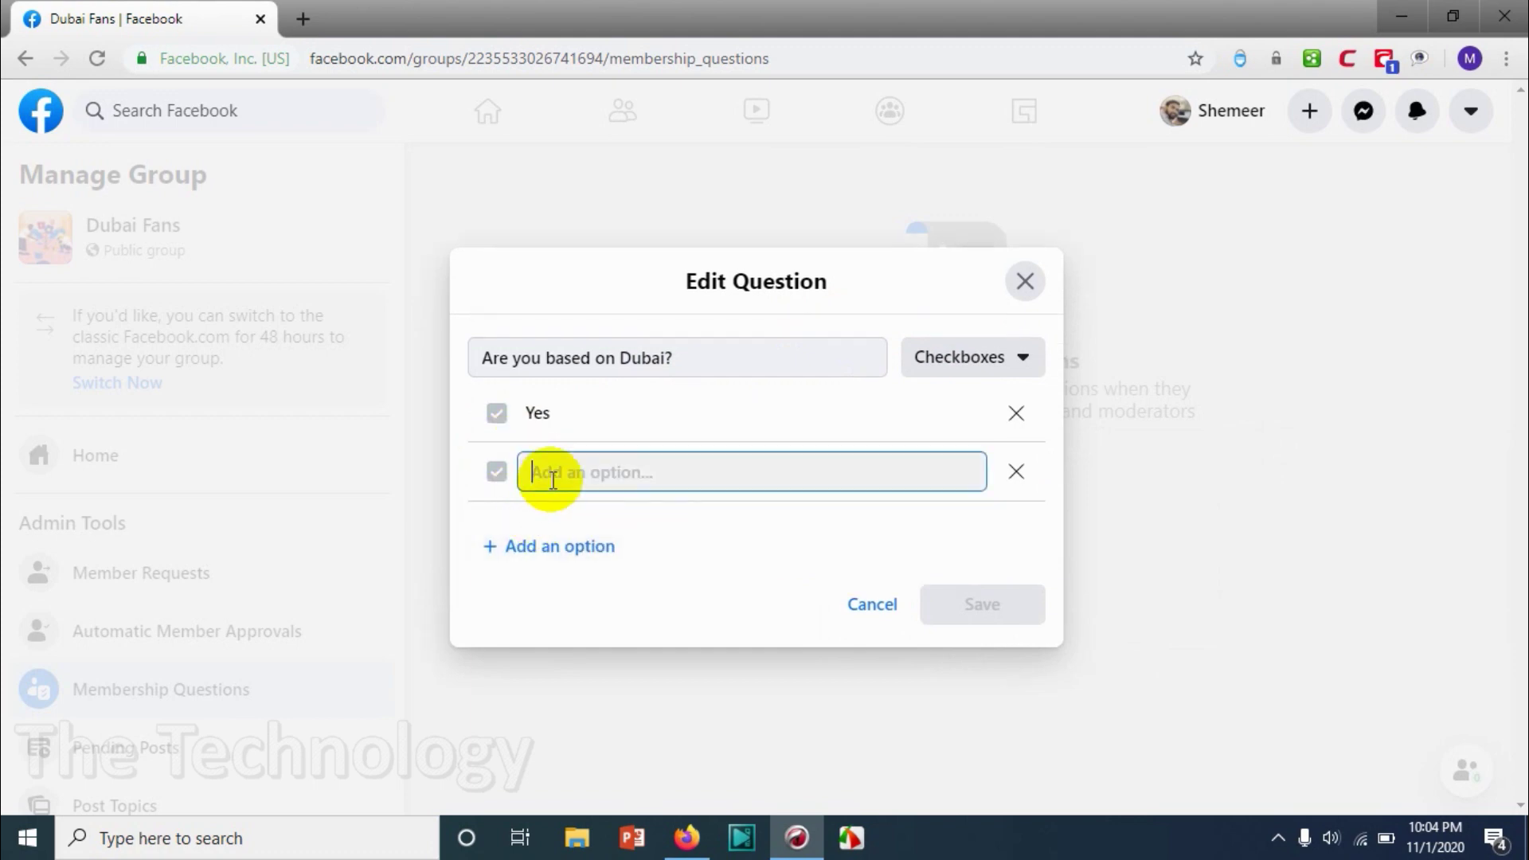
{"action": "type", "text": "No"}
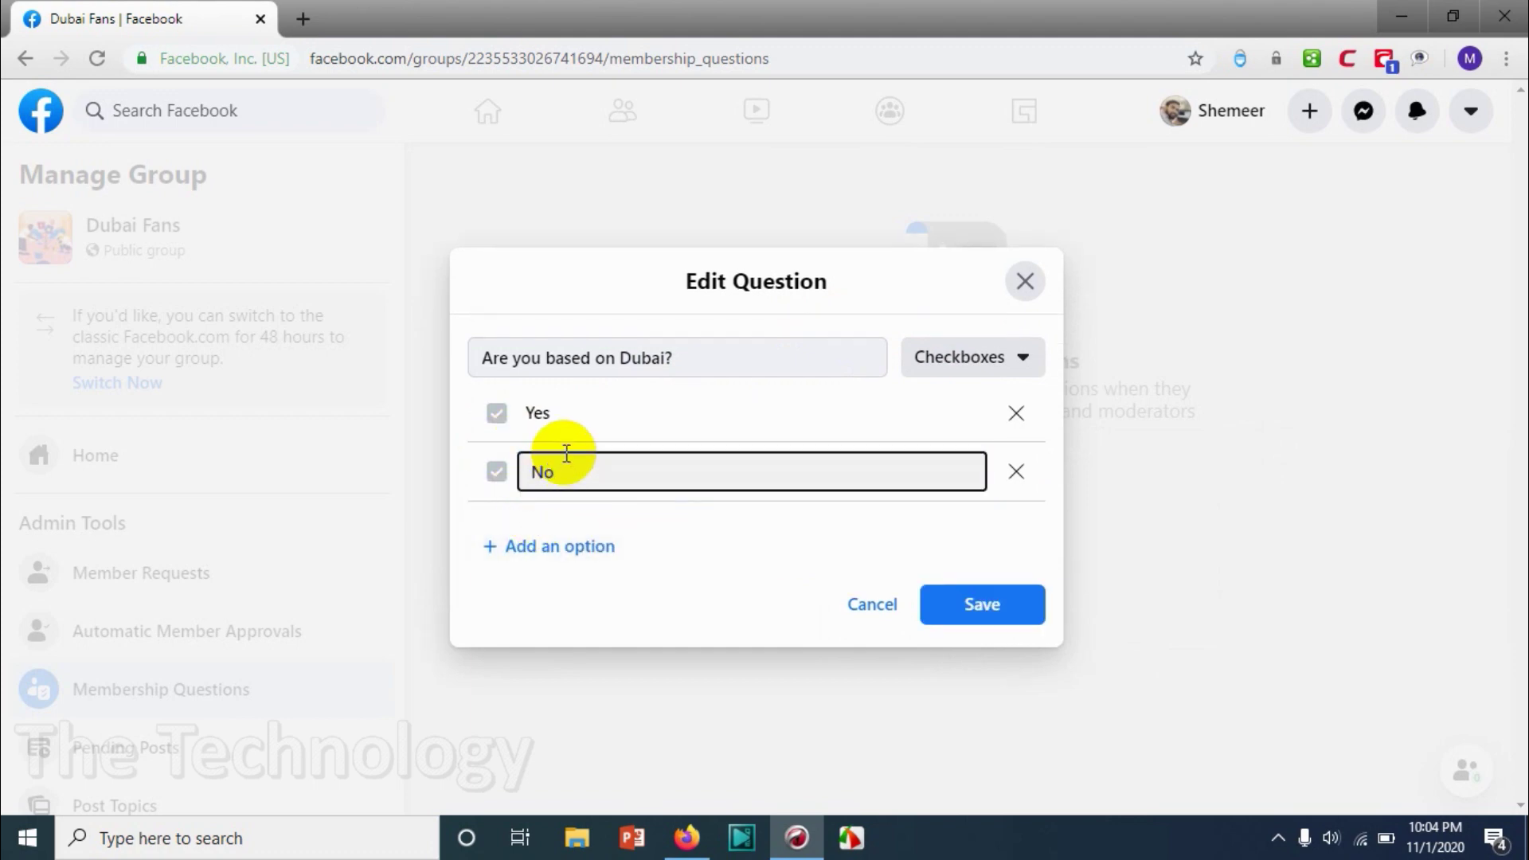
{"action": "left_click", "coordinate": [981, 603]}
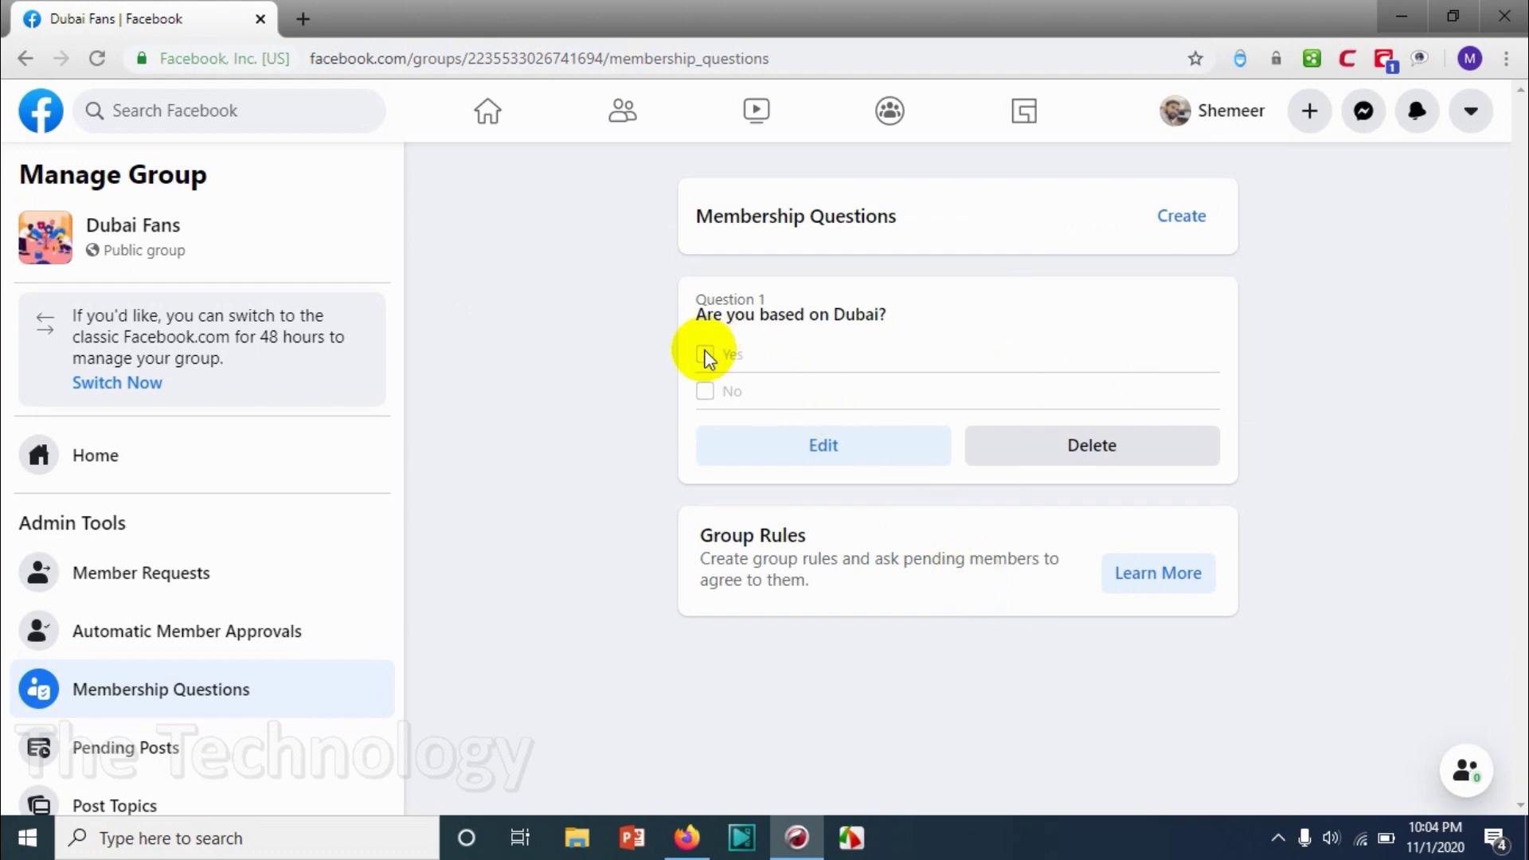
- Create Question 2 'Are you resident in Dubai?' with Yes and No answers and save it
{"action": "left_click", "coordinate": [1190, 227]}
{"action": "type", "text": "Are you resident in Dubai?"}
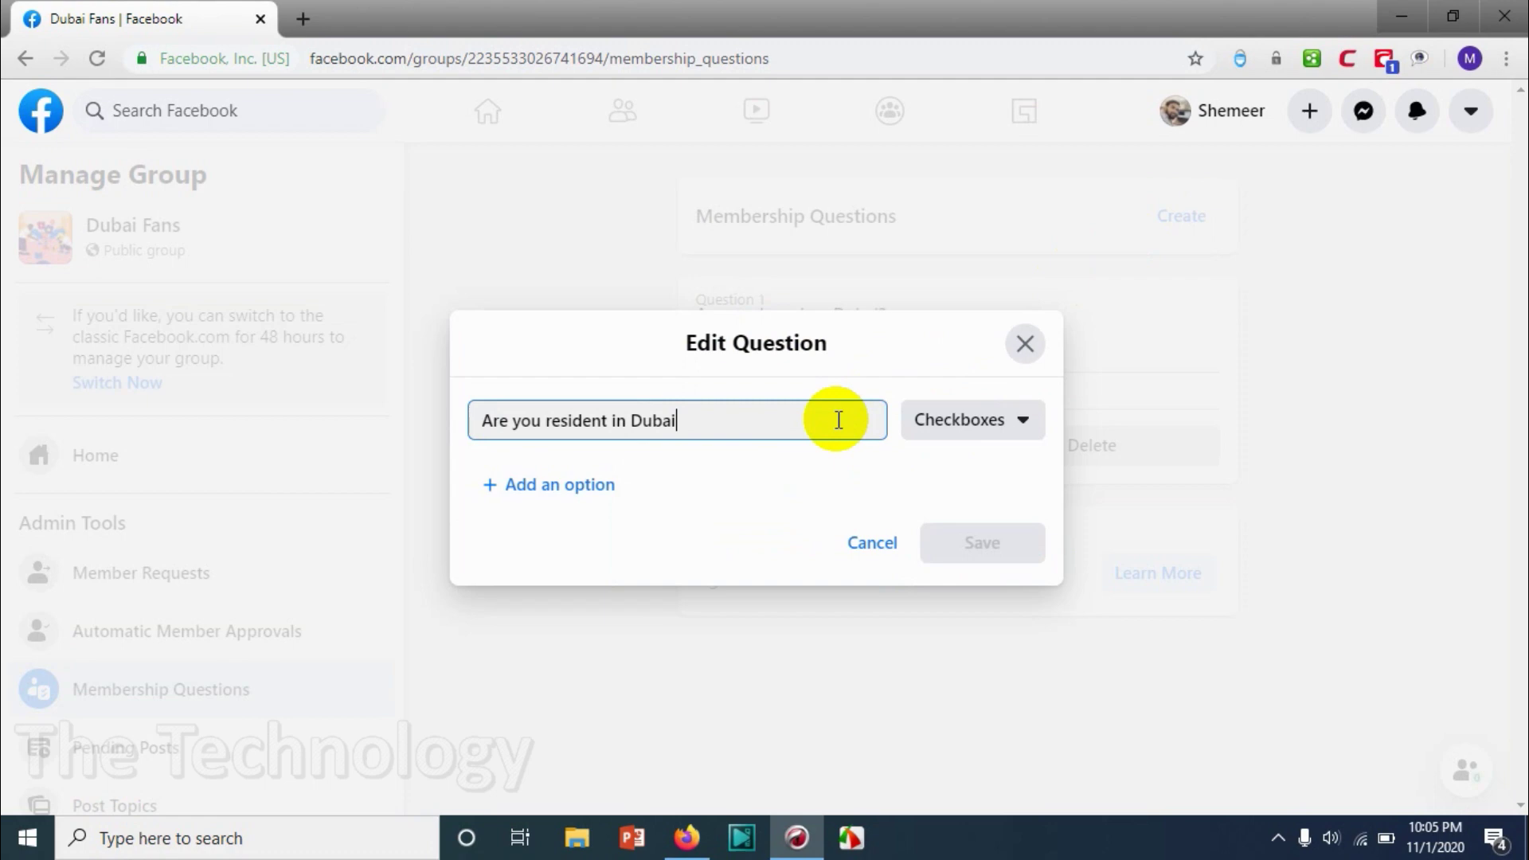
{"action": "left_click", "coordinate": [579, 485]}
{"action": "type", "text": "Yes"}
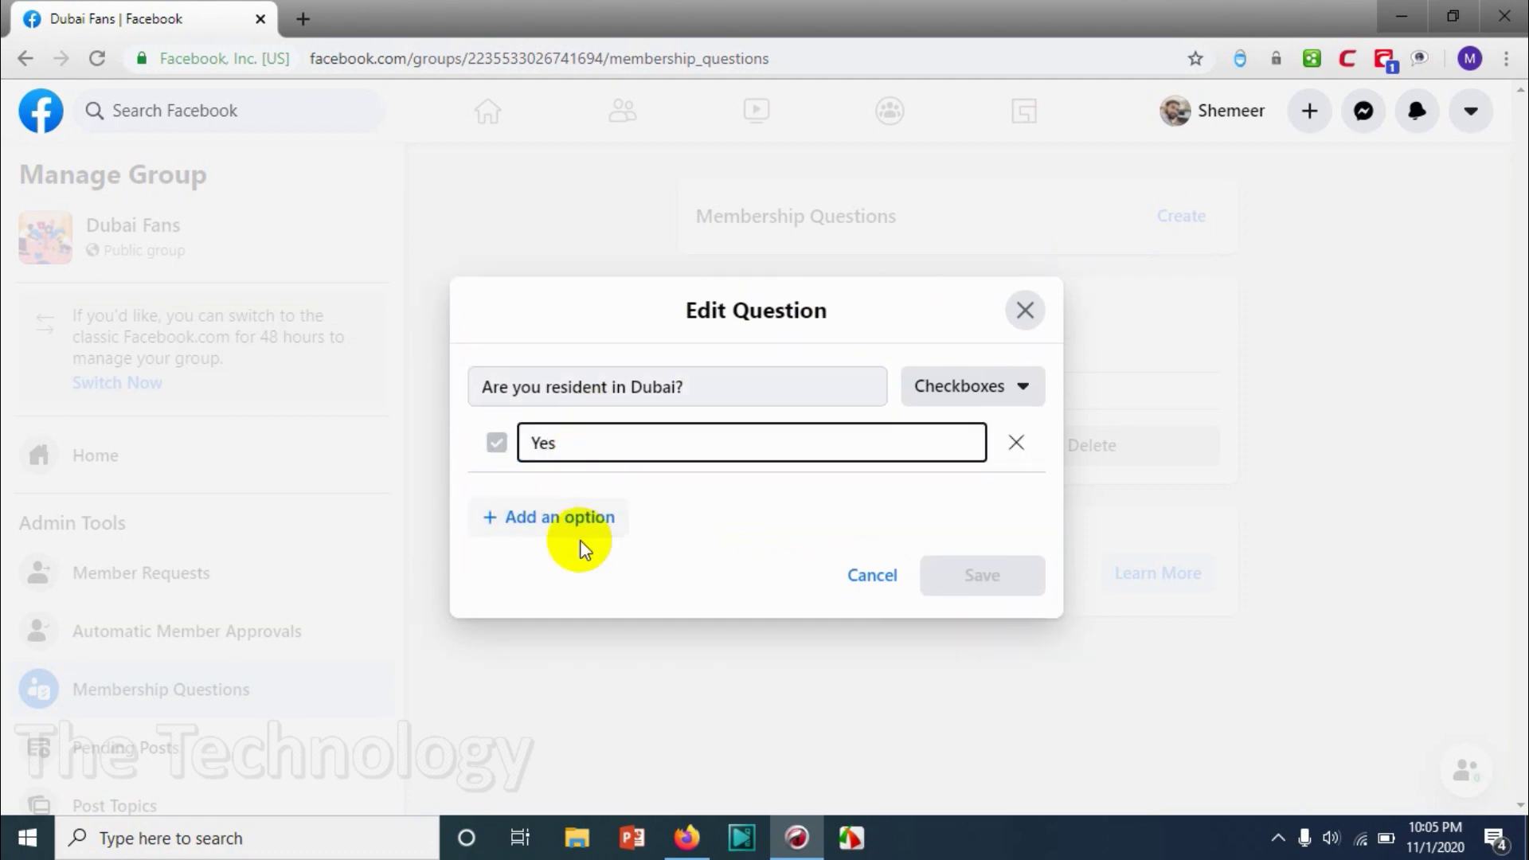
{"action": "left_click", "coordinate": [580, 519]}
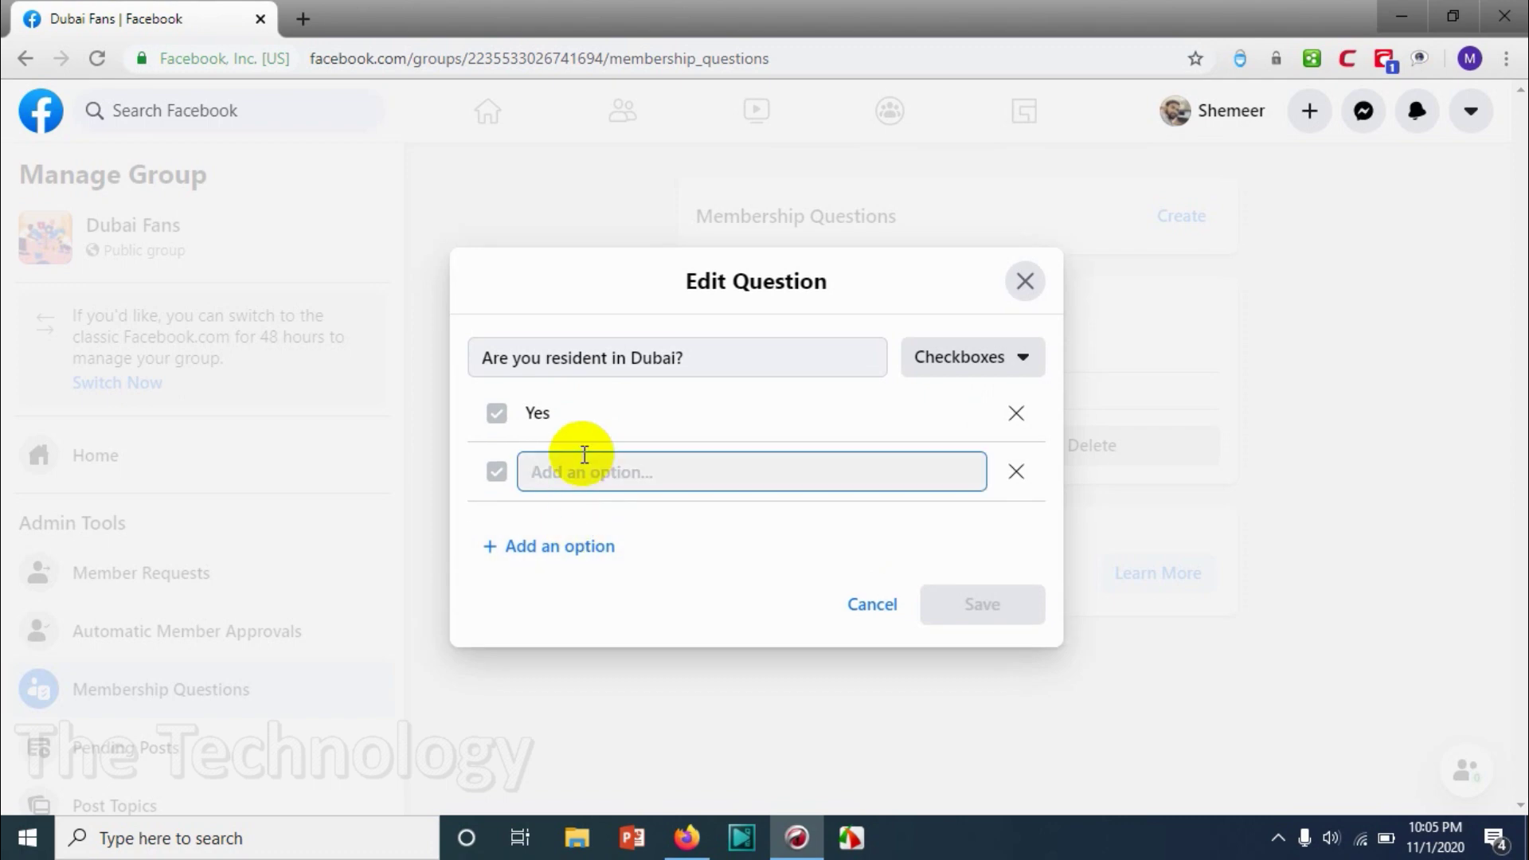
{"action": "type", "text": "No"}
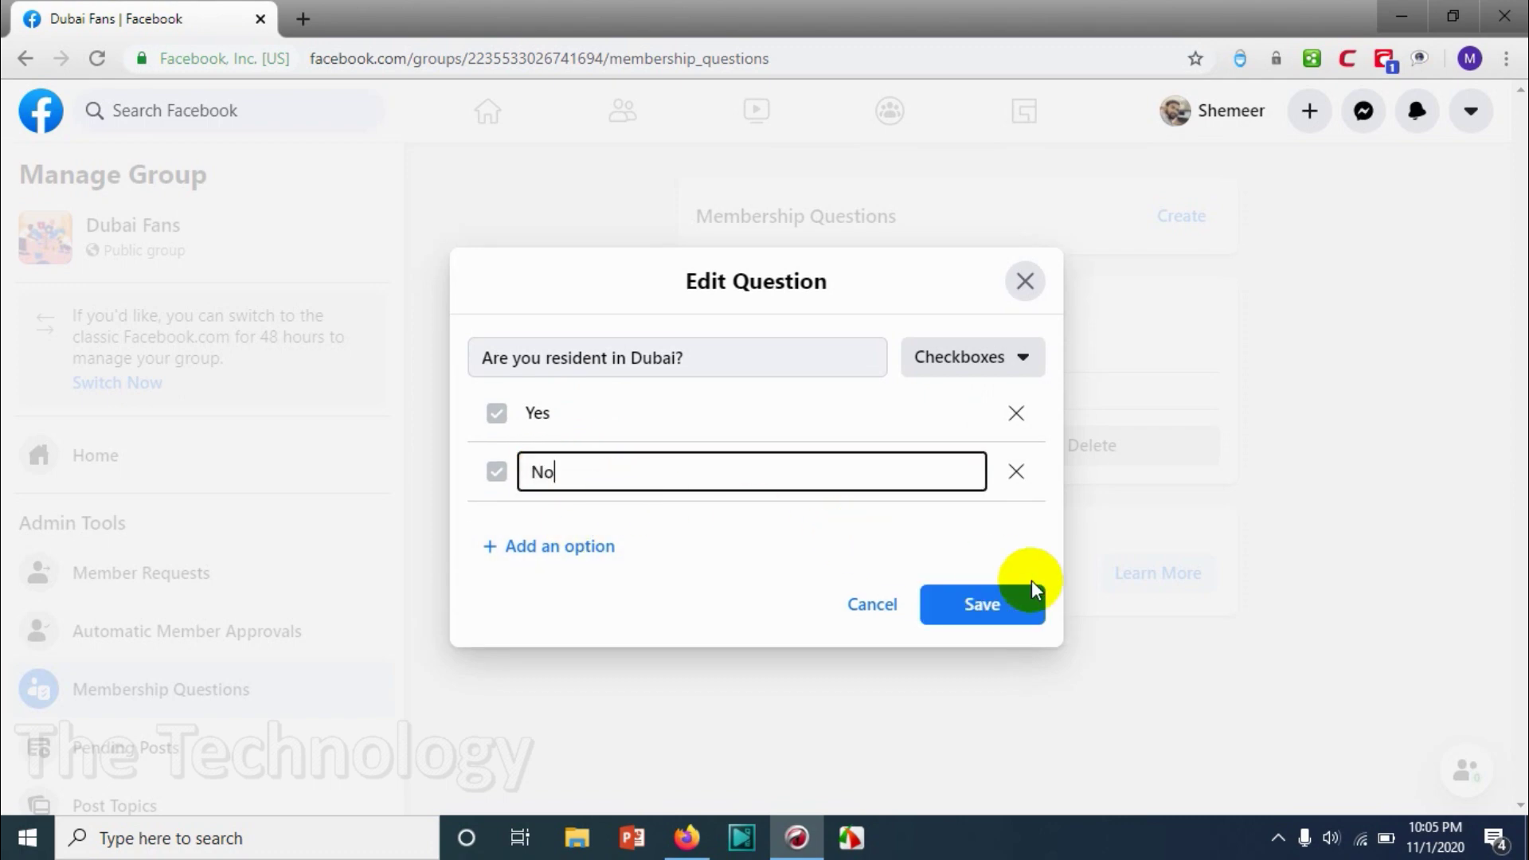
{"action": "left_click", "coordinate": [1028, 594]}
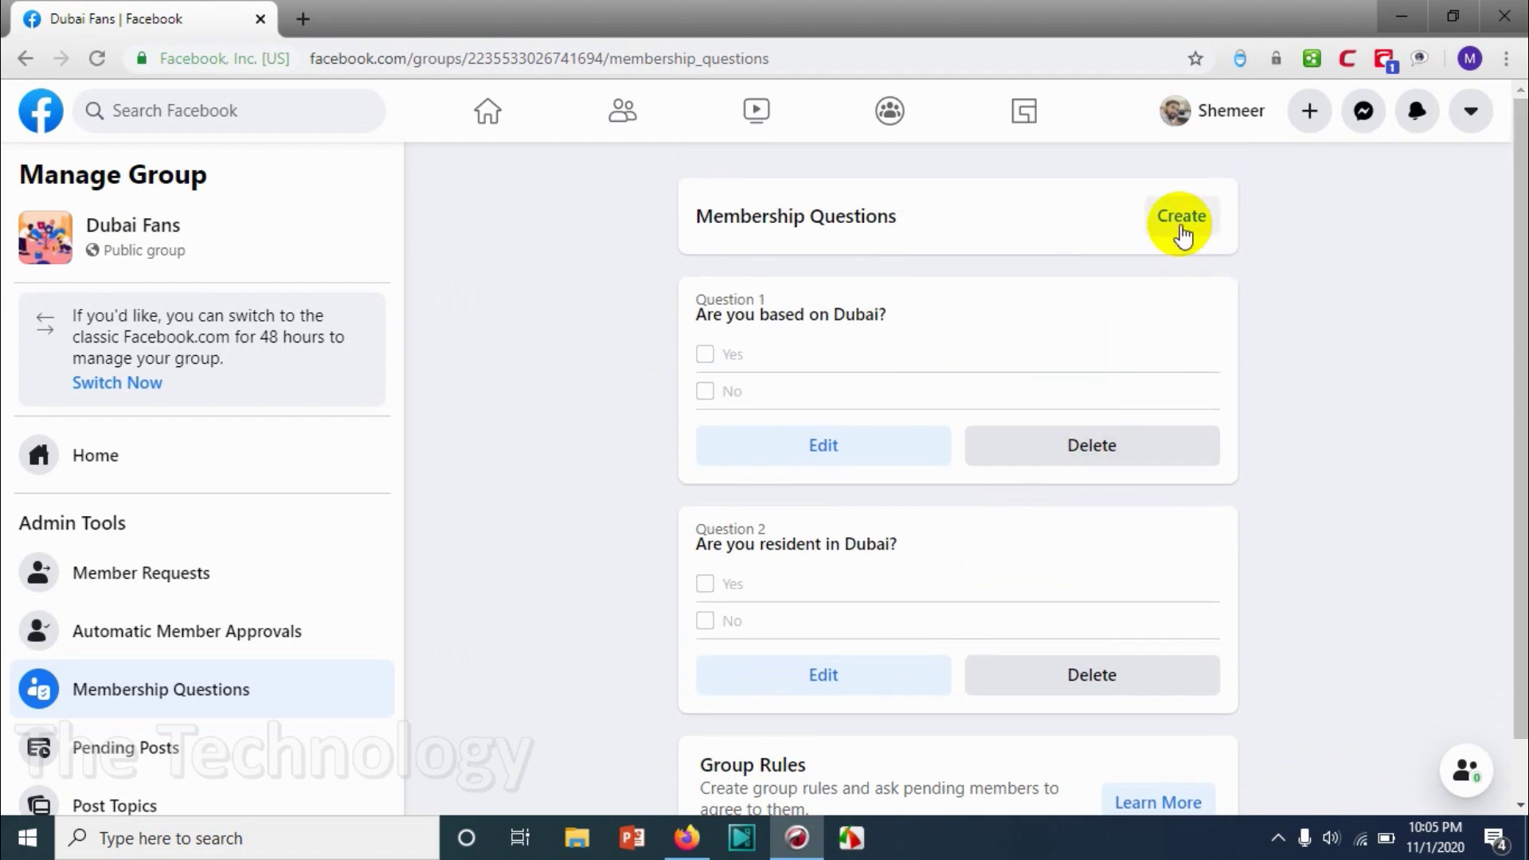
{"action": "scroll", "coordinate": [1053, 748], "scroll_direction": "down", "scroll_amount": 1}
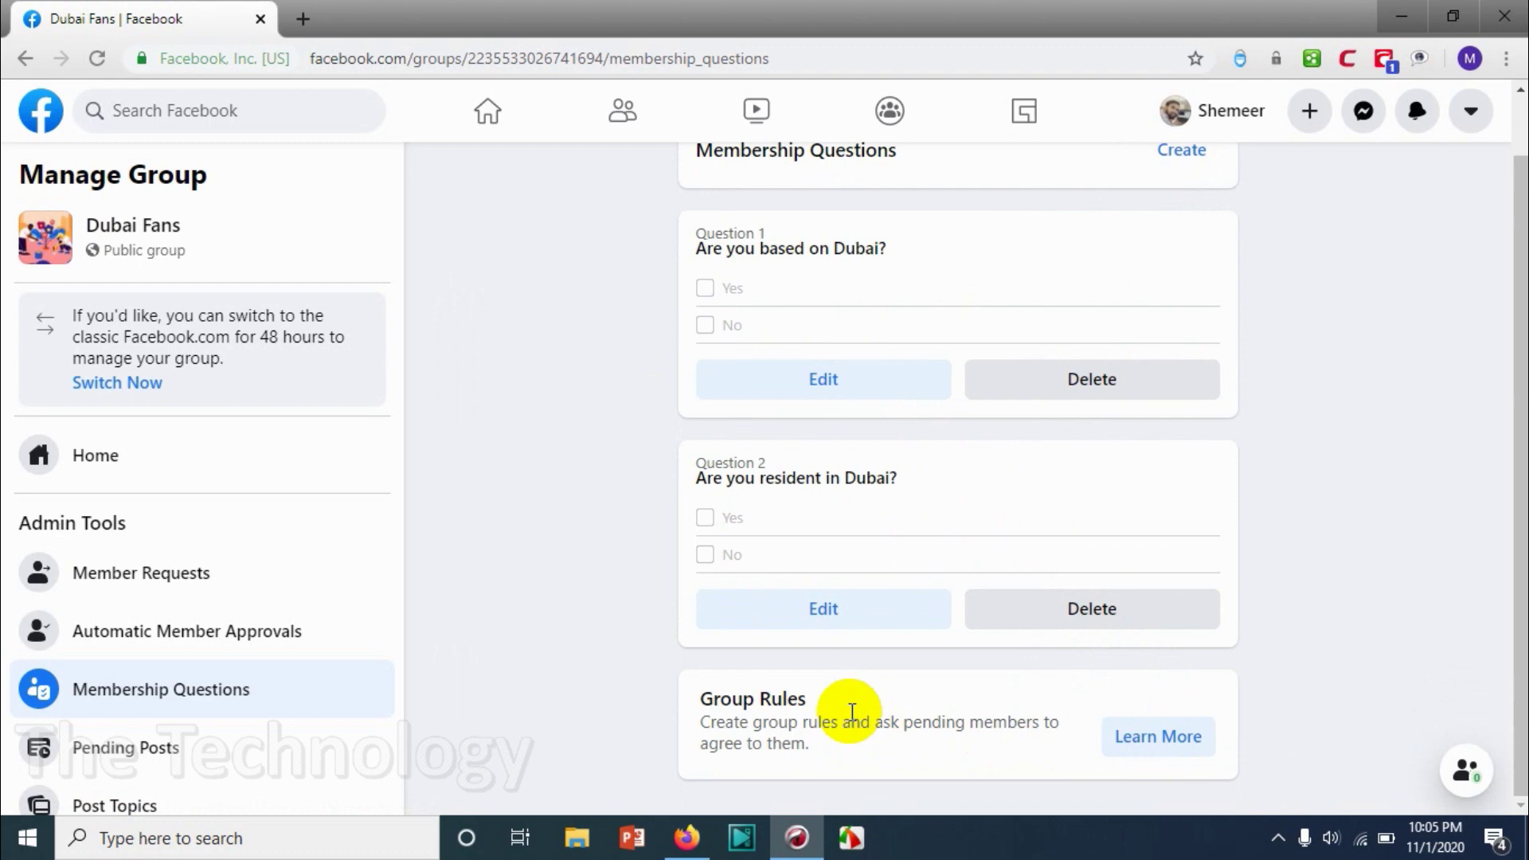
- Auto-approve pending members who complete all membership questions
{"action": "left_click", "coordinate": [211, 645]}
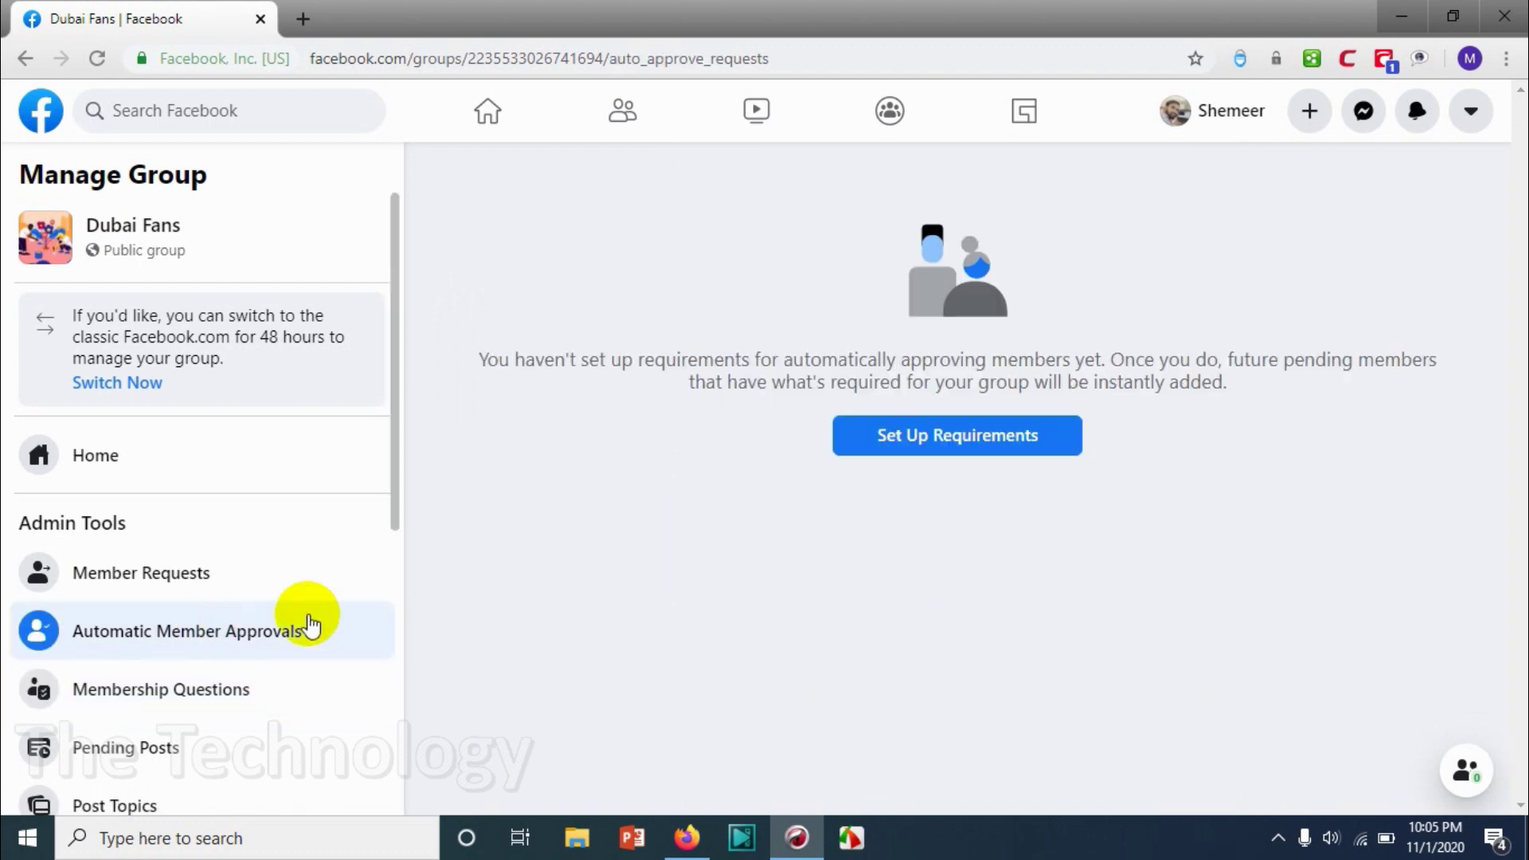
{"action": "left_click", "coordinate": [984, 445]}
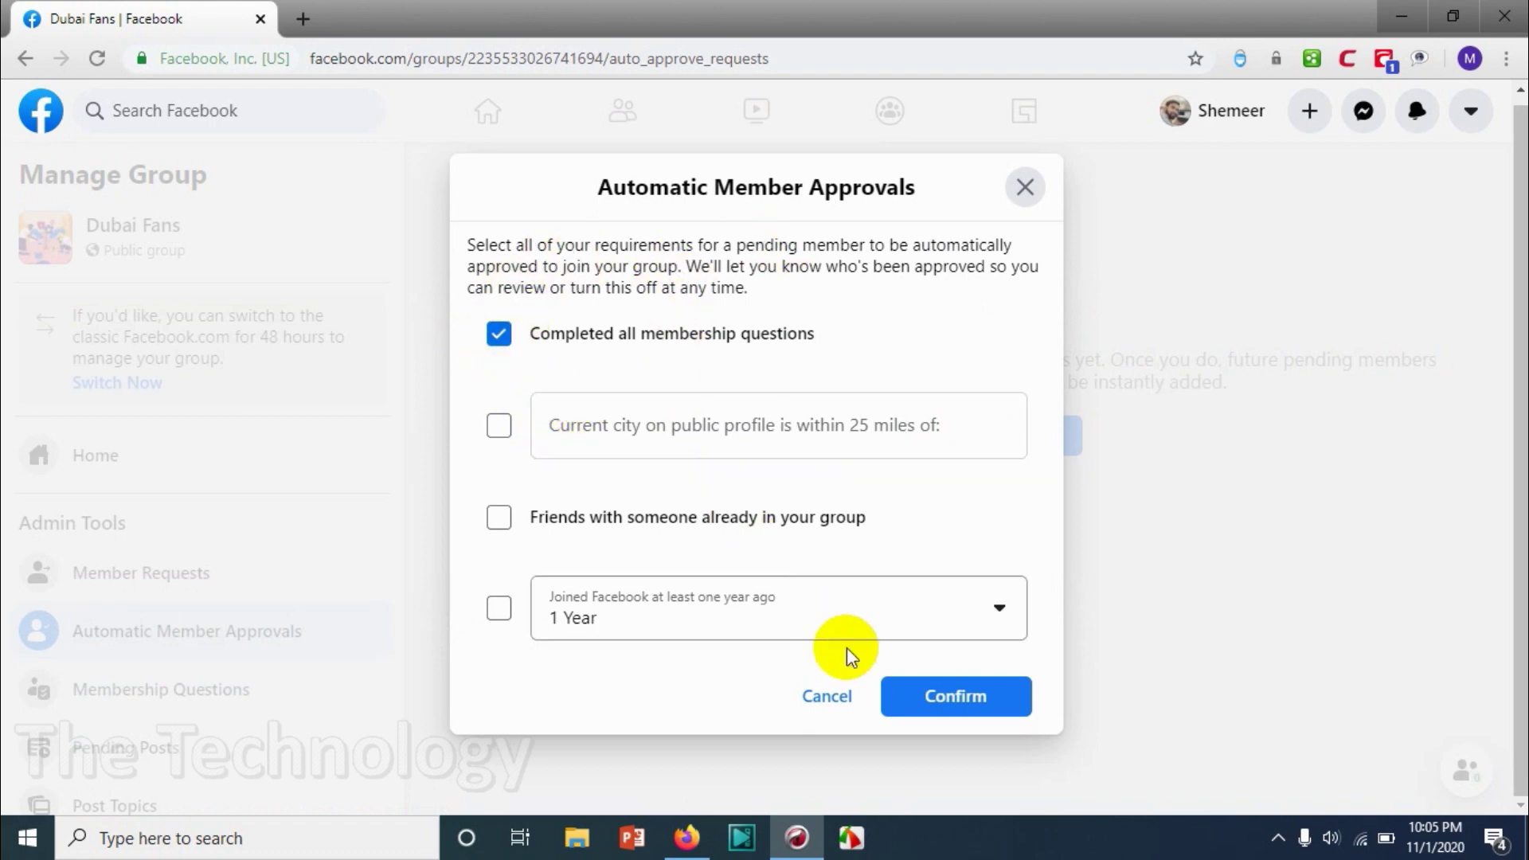
{"action": "left_click", "coordinate": [947, 698]}
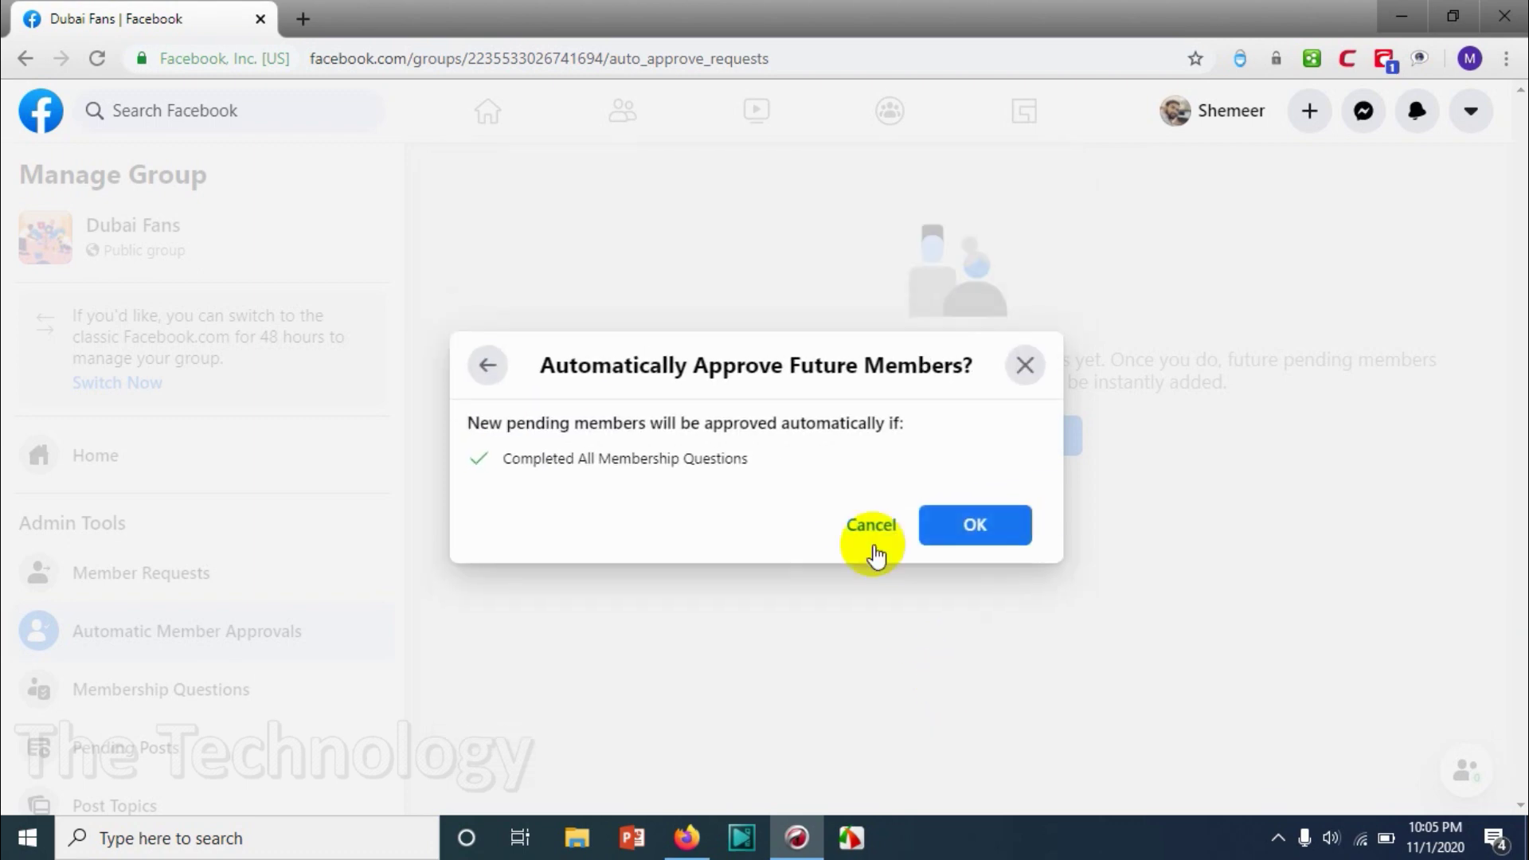
{"action": "left_click", "coordinate": [963, 522]}
{"action": "scroll", "coordinate": [159, 555], "scroll_direction": "down", "scroll_amount": 1}
{"action": "scroll", "coordinate": [171, 518], "scroll_direction": "down", "scroll_amount": 2}
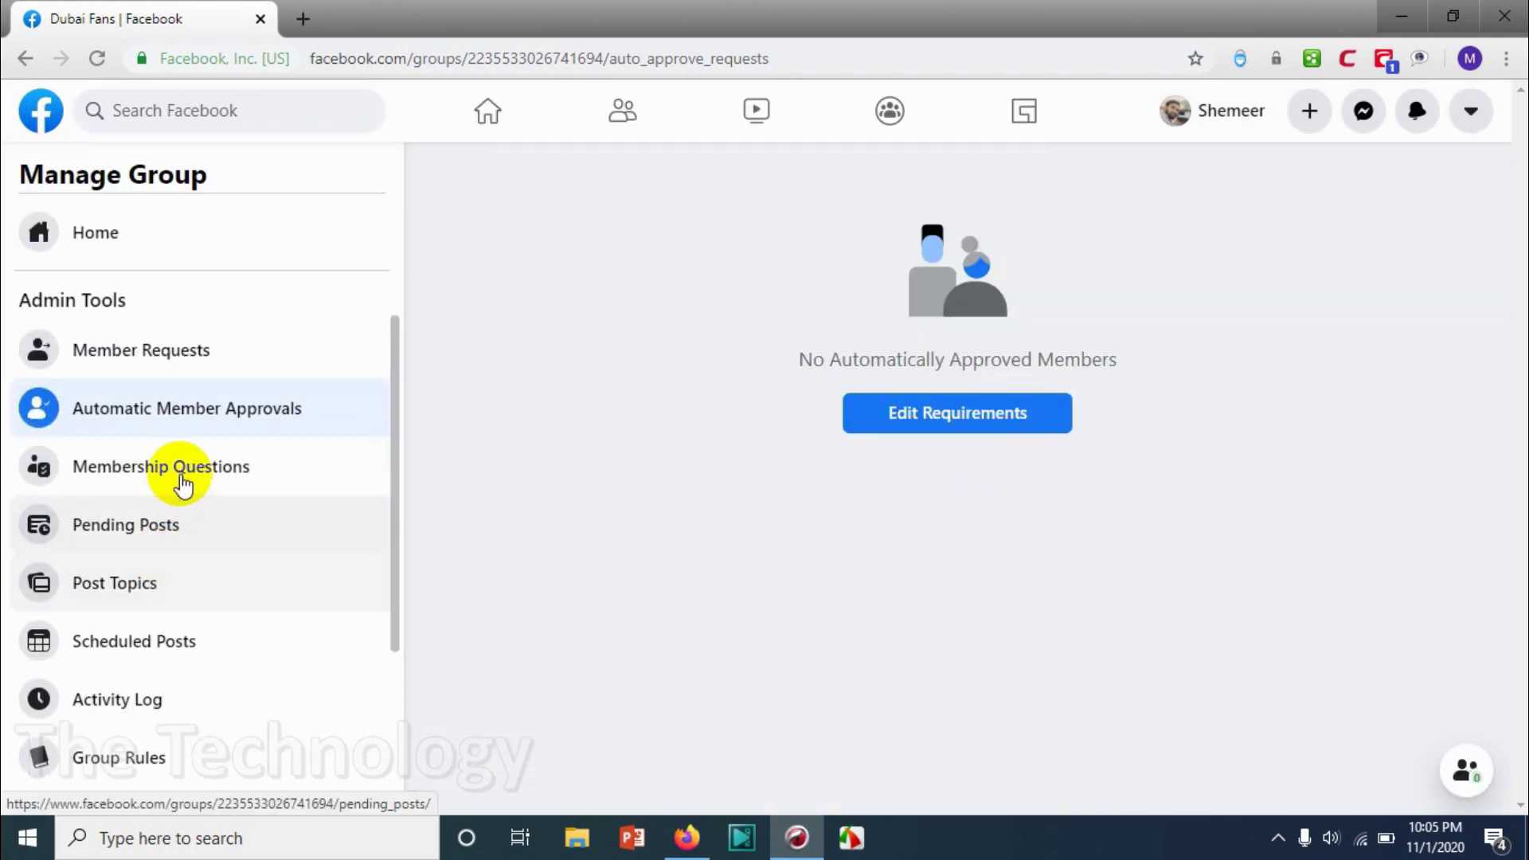
{"action": "scroll", "coordinate": [223, 465], "scroll_direction": "up", "scroll_amount": 3}
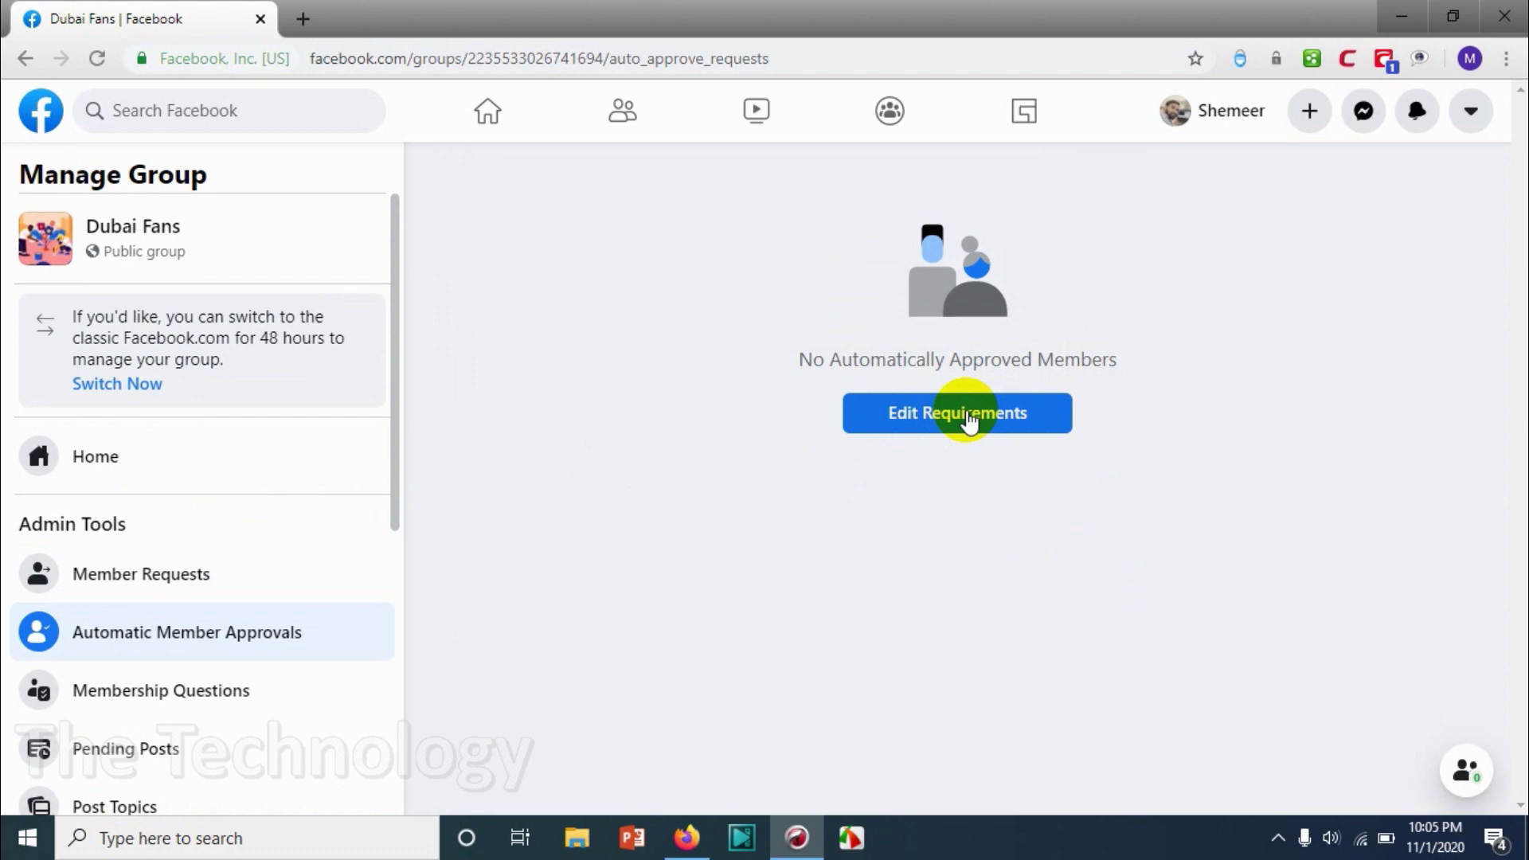
- Edit Question 1 and change its type to Multiple Choice
{"action": "left_click", "coordinate": [193, 692]}
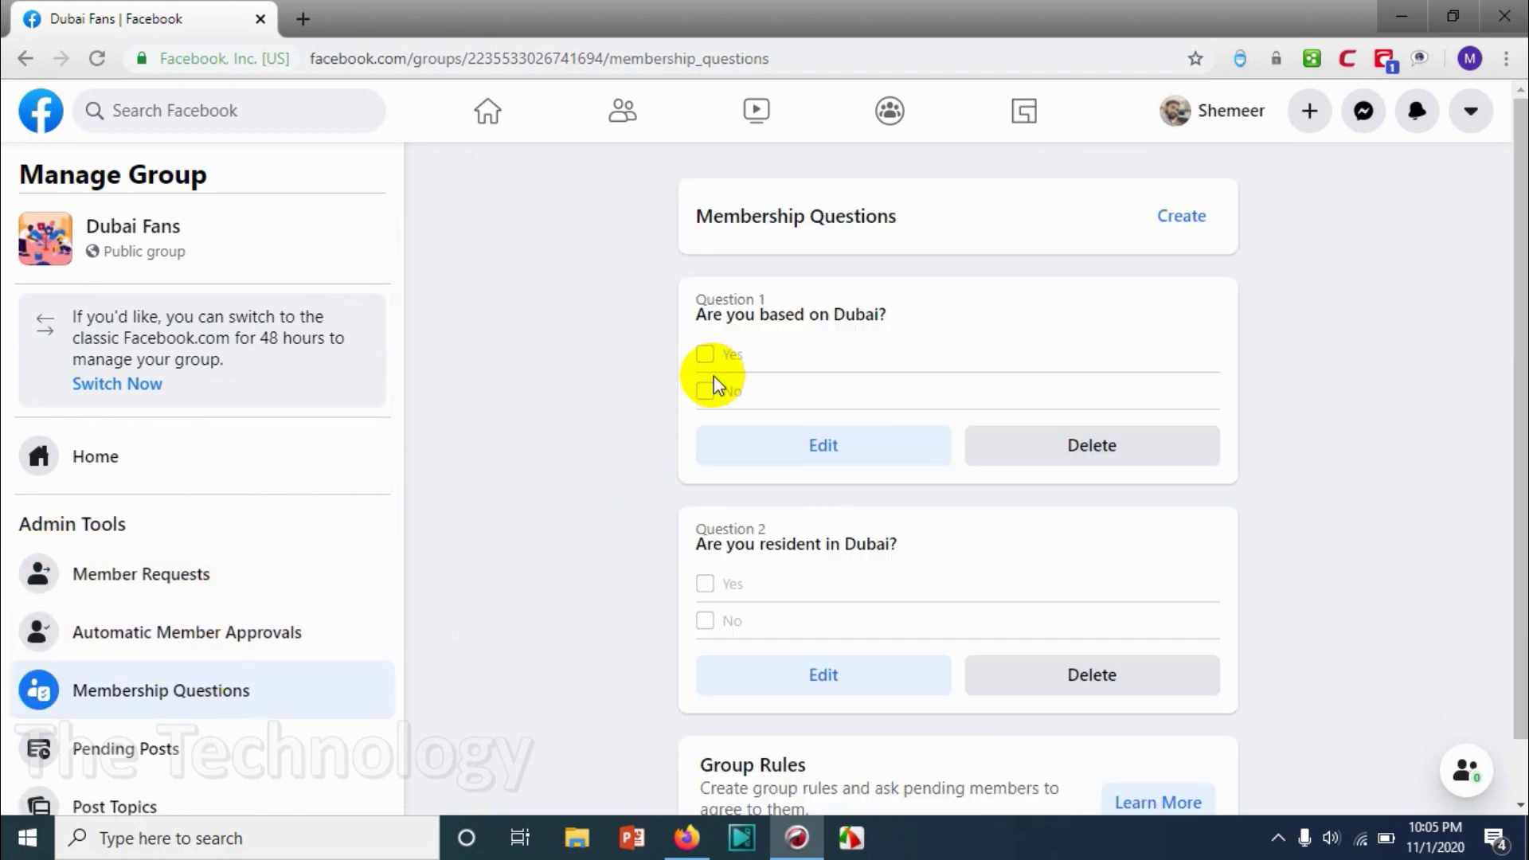
{"action": "left_click", "coordinate": [841, 457]}
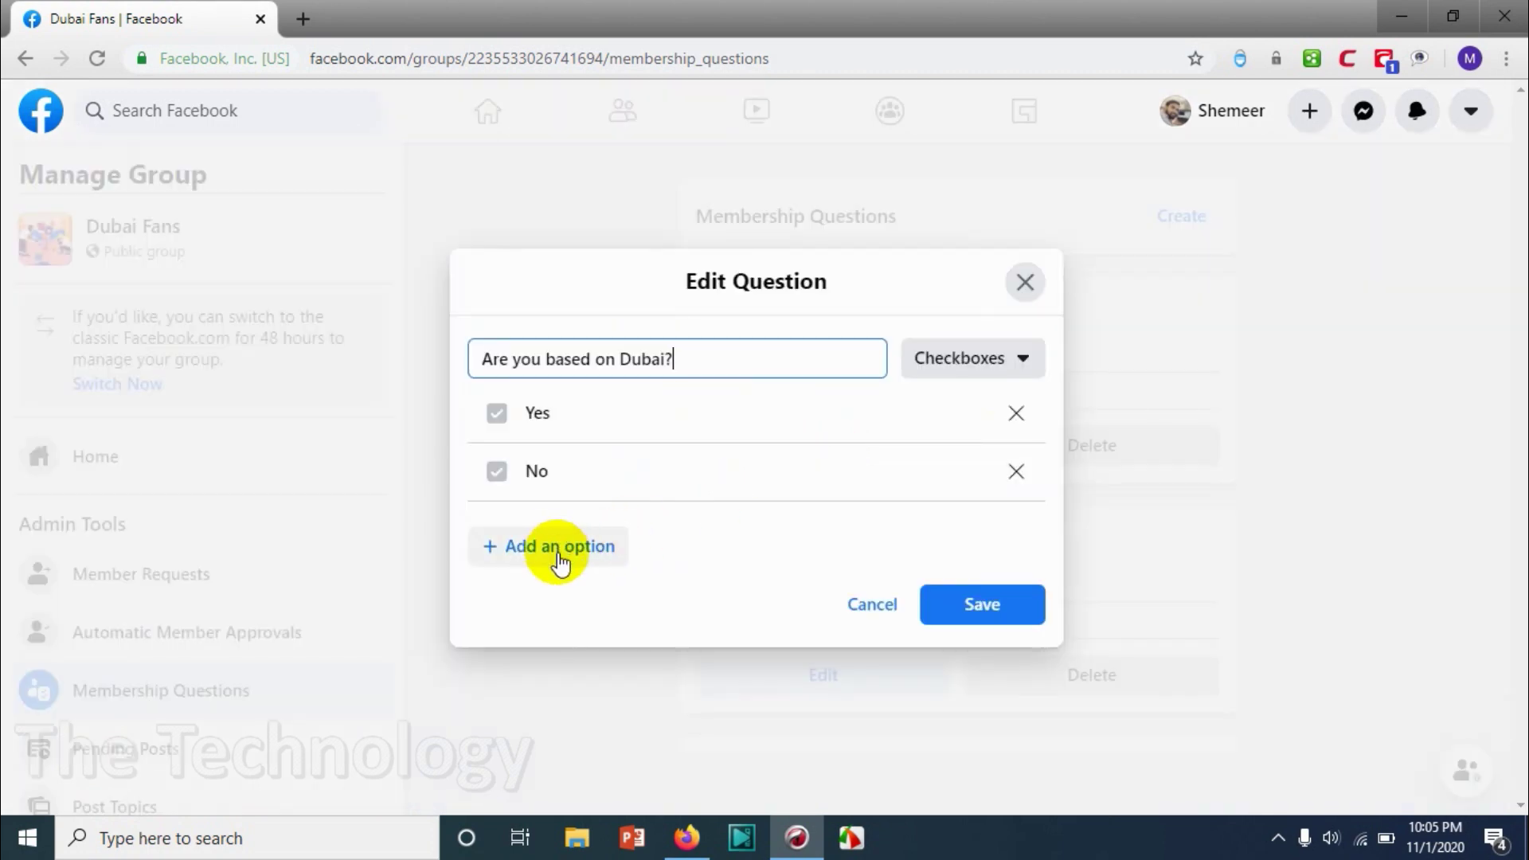
{"action": "left_click", "coordinate": [527, 544]}
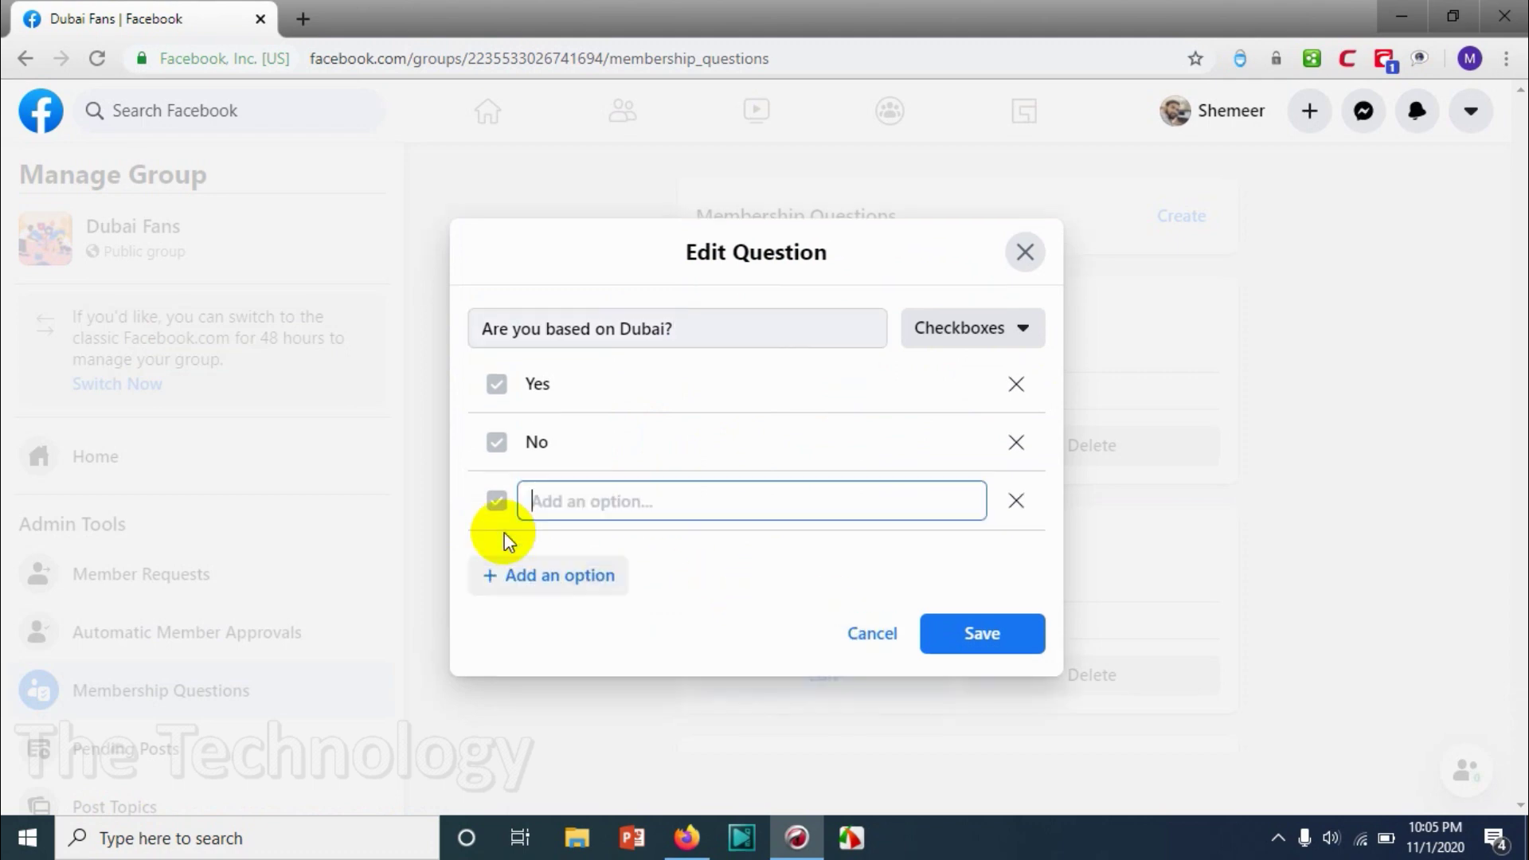
{"action": "left_click", "coordinate": [754, 334]}
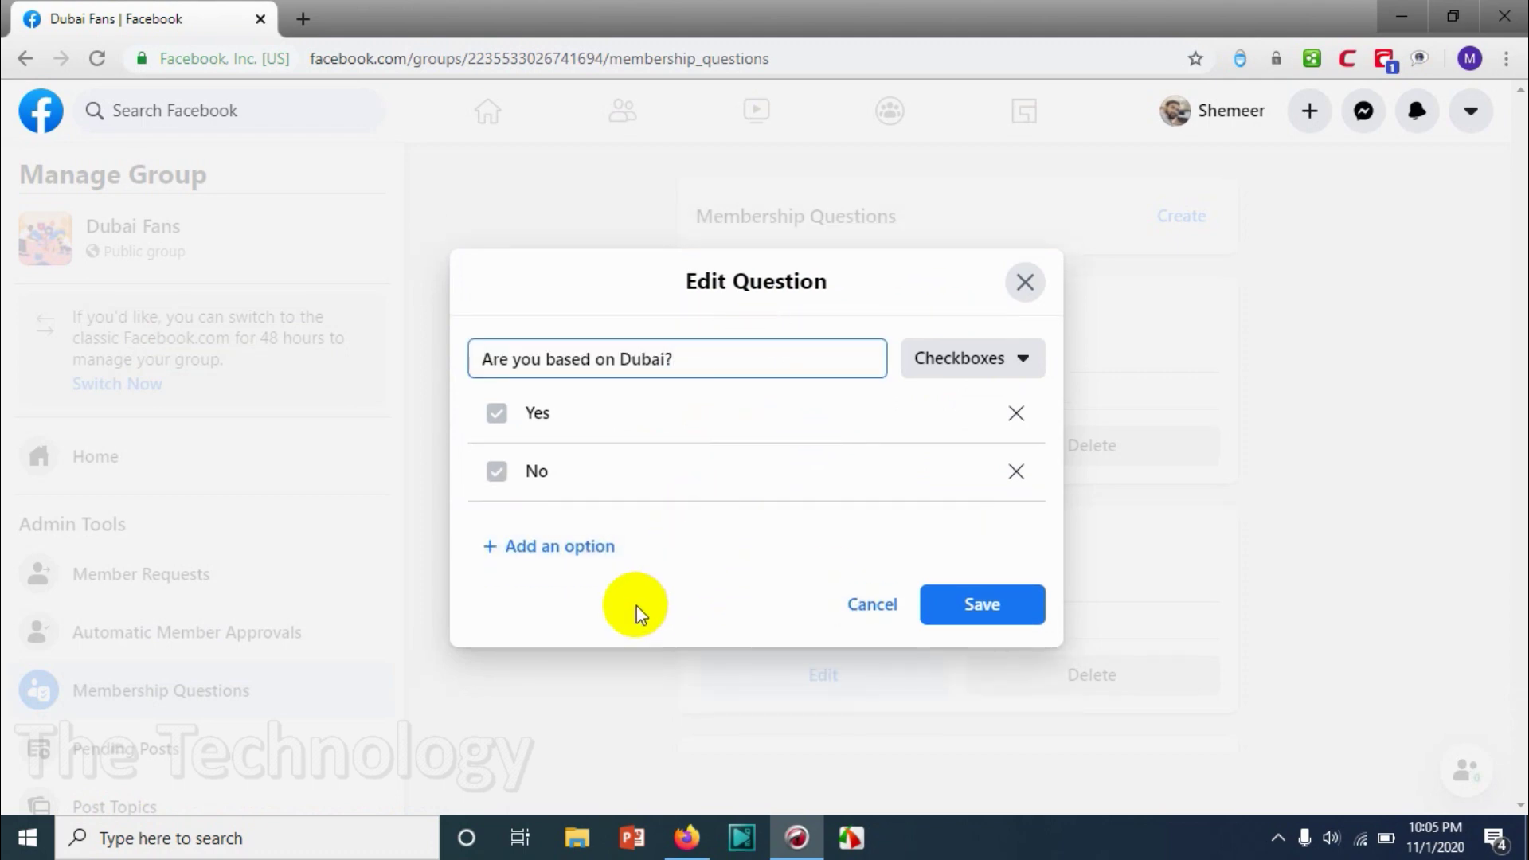
{"action": "left_click", "coordinate": [1003, 360]}
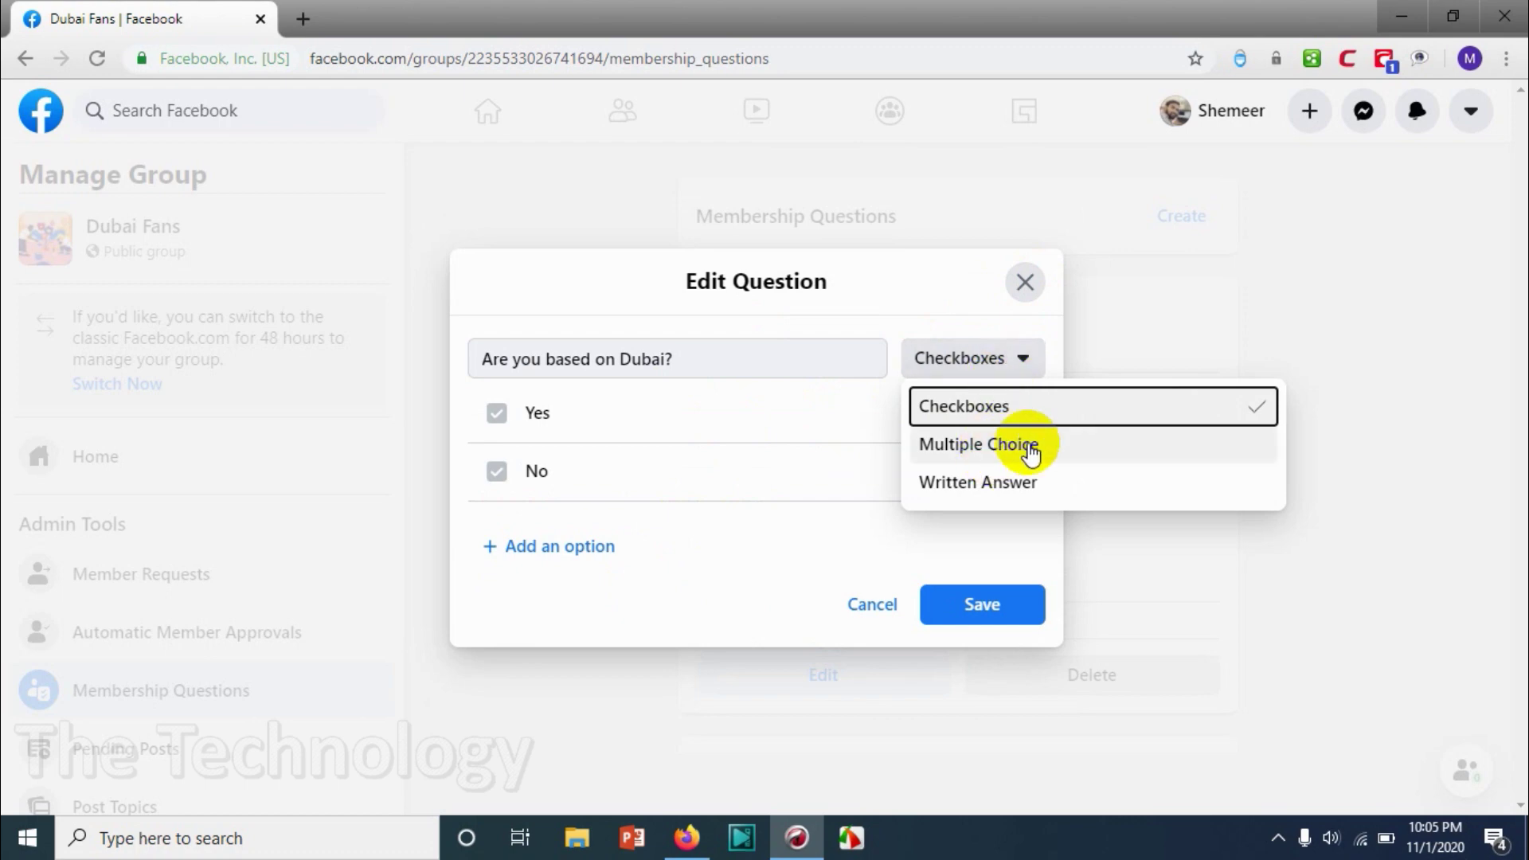
{"action": "left_click", "coordinate": [999, 447]}
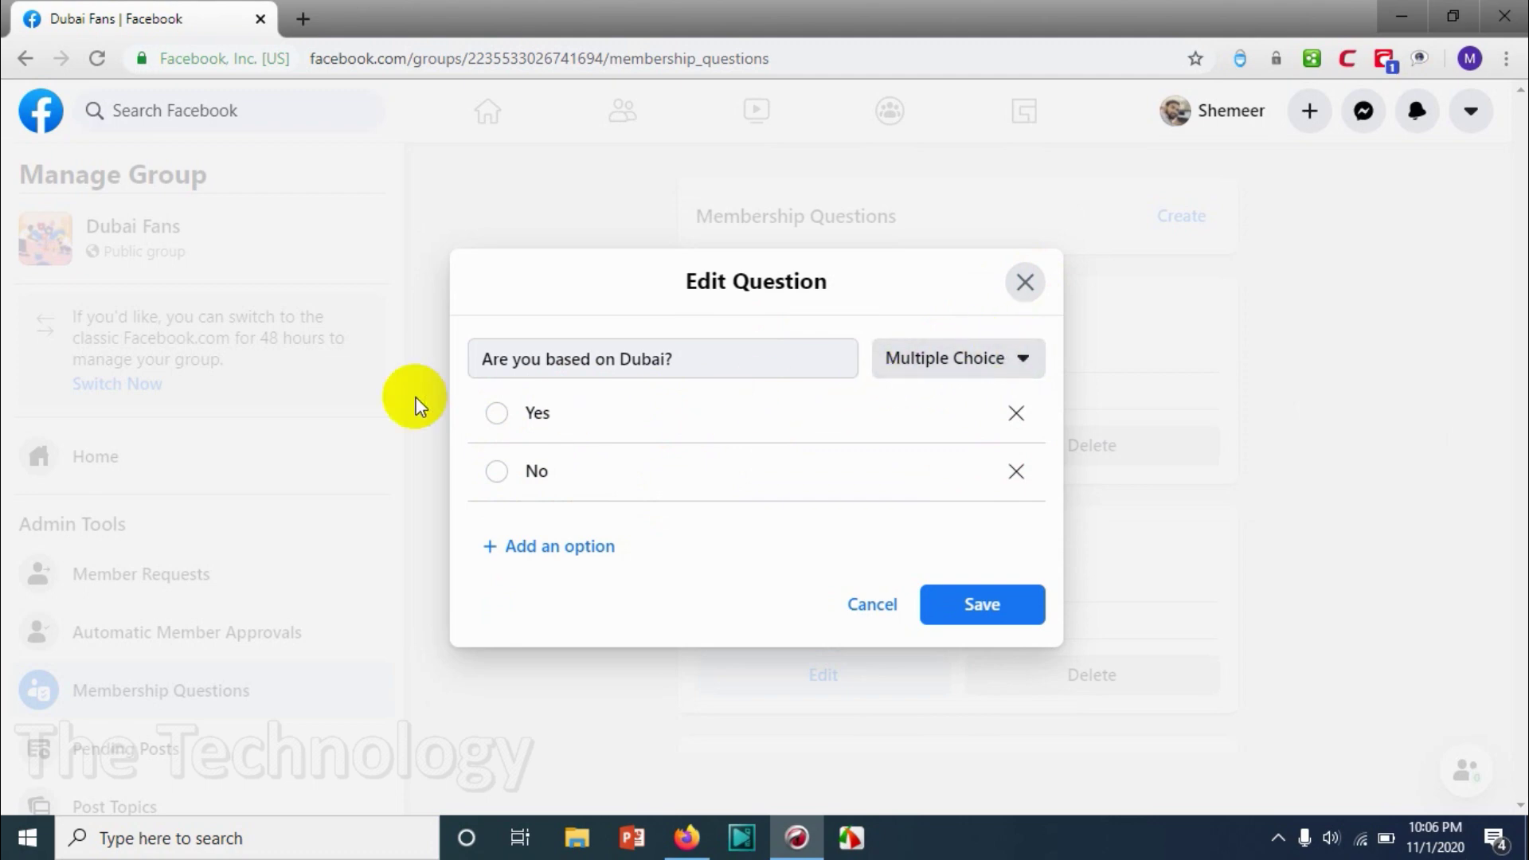
- Add a third answer 'May be' to Question 1
{"action": "left_click", "coordinate": [486, 412]}
{"action": "left_click", "coordinate": [513, 546]}
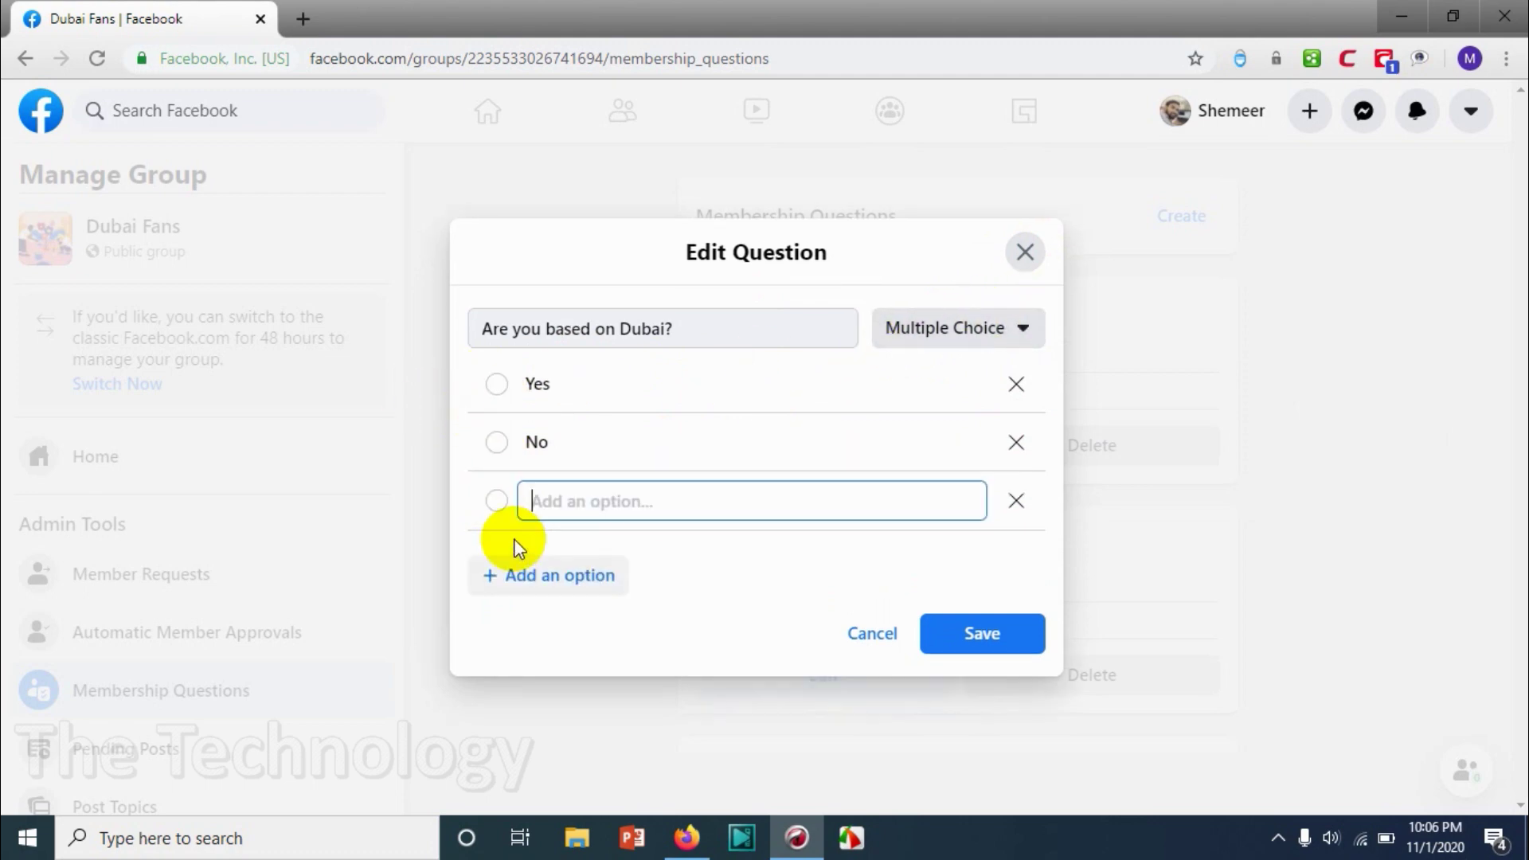
{"action": "left_click", "coordinate": [613, 503]}
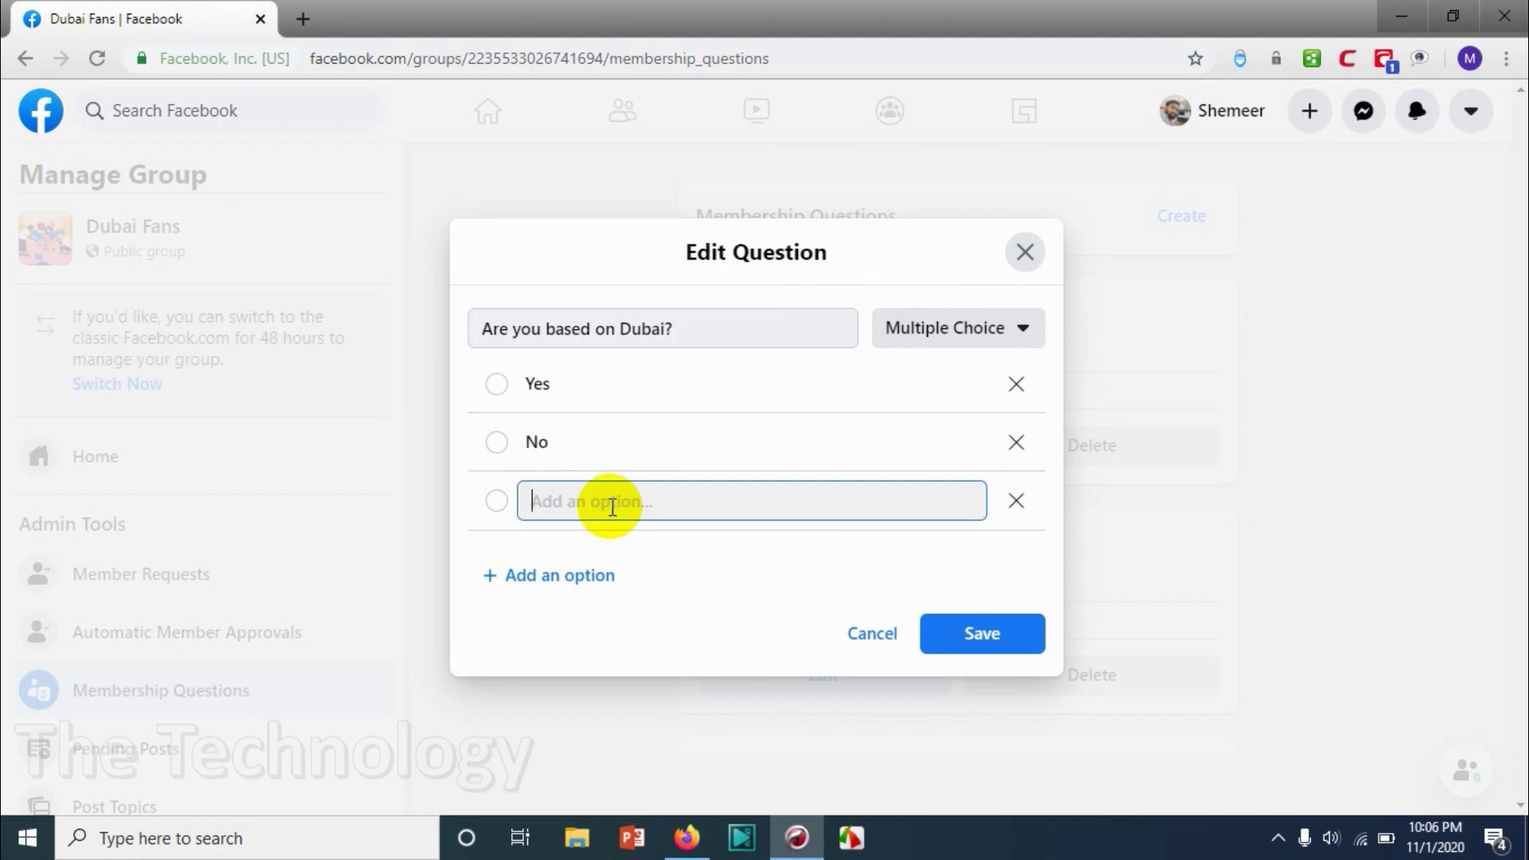
{"action": "type", "text": "May be"}
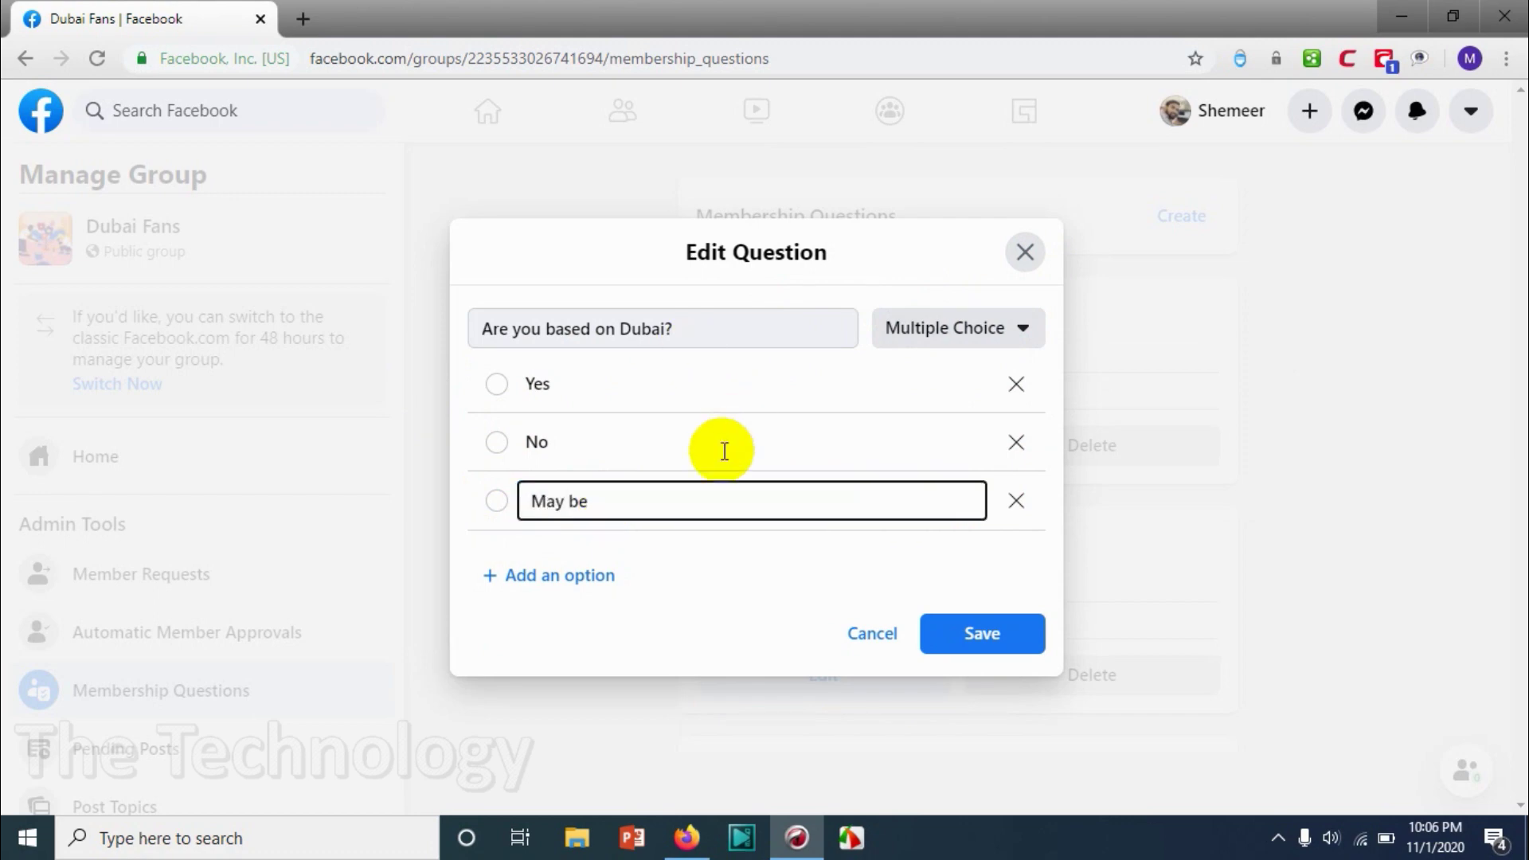
{"action": "left_click", "coordinate": [613, 686]}
{"action": "left_click", "coordinate": [952, 501]}
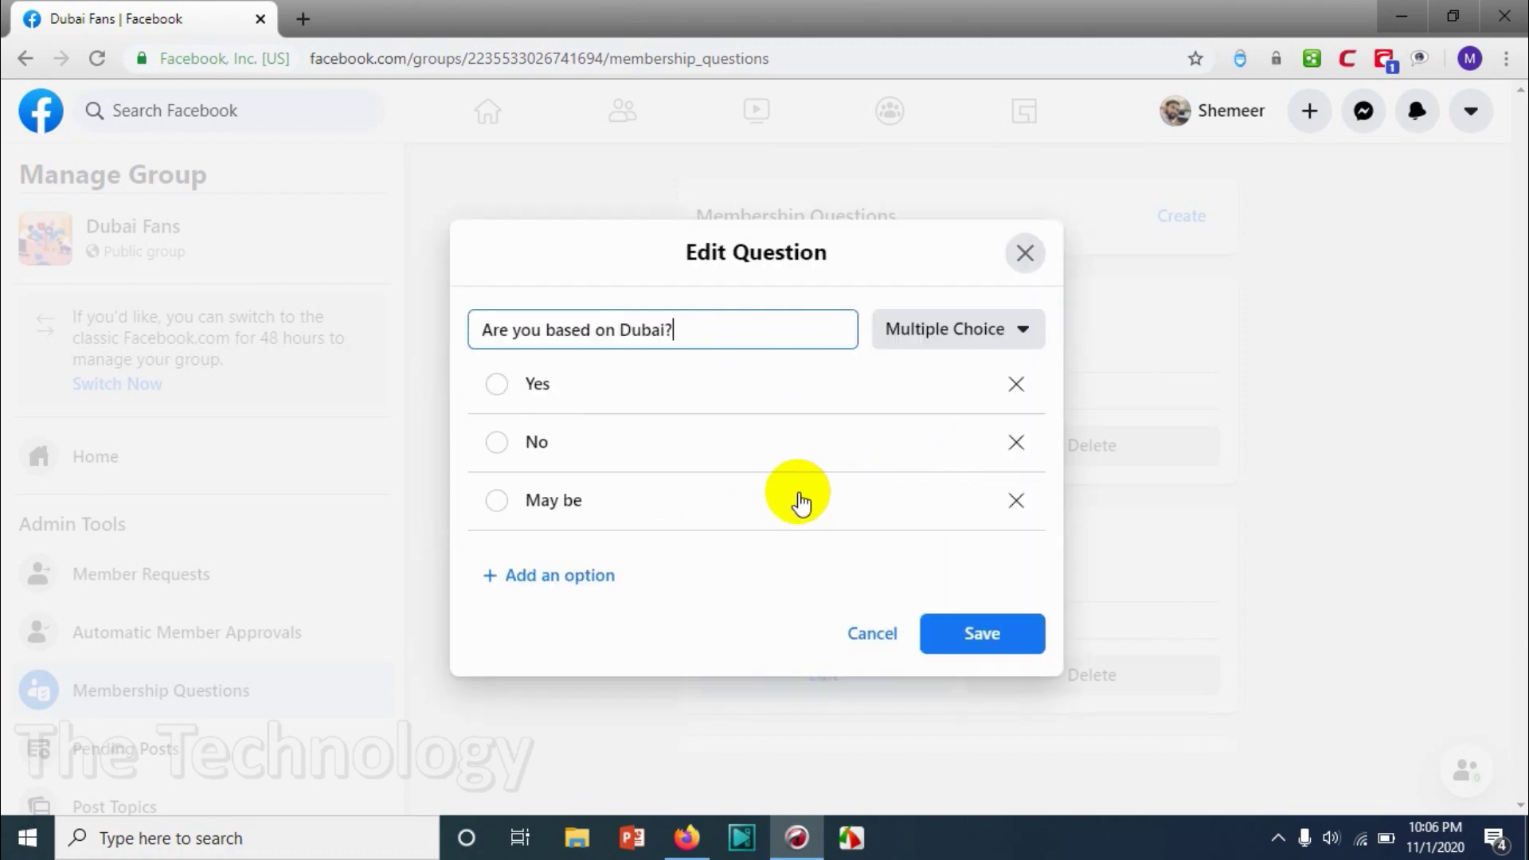
- Revert Question 1 to Yes/No checkboxes, removing the 'May be' answer, and save
{"action": "left_click", "coordinate": [960, 633]}
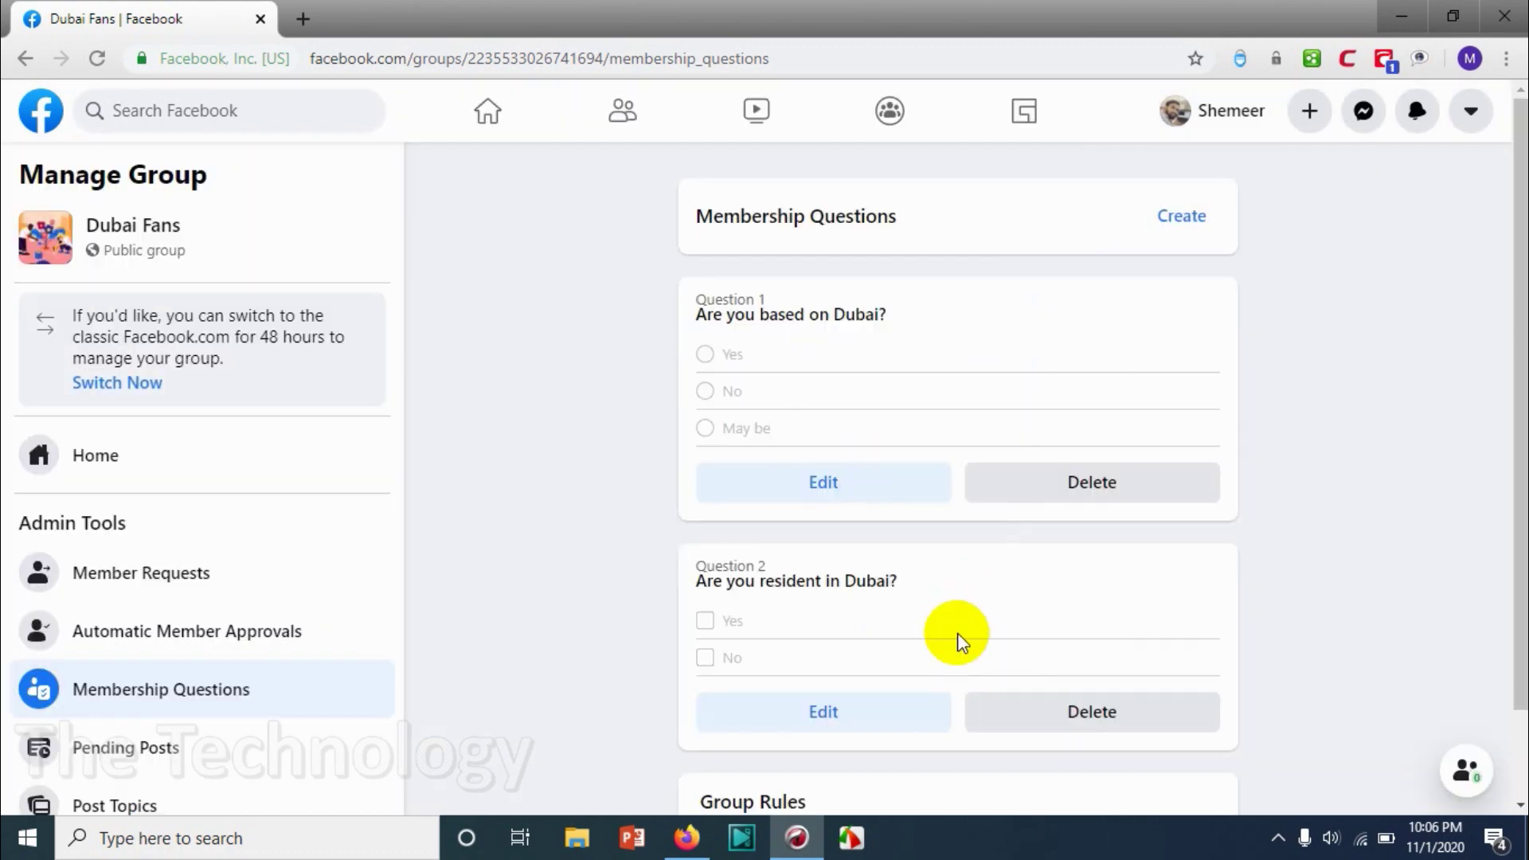
{"action": "left_click", "coordinate": [914, 481]}
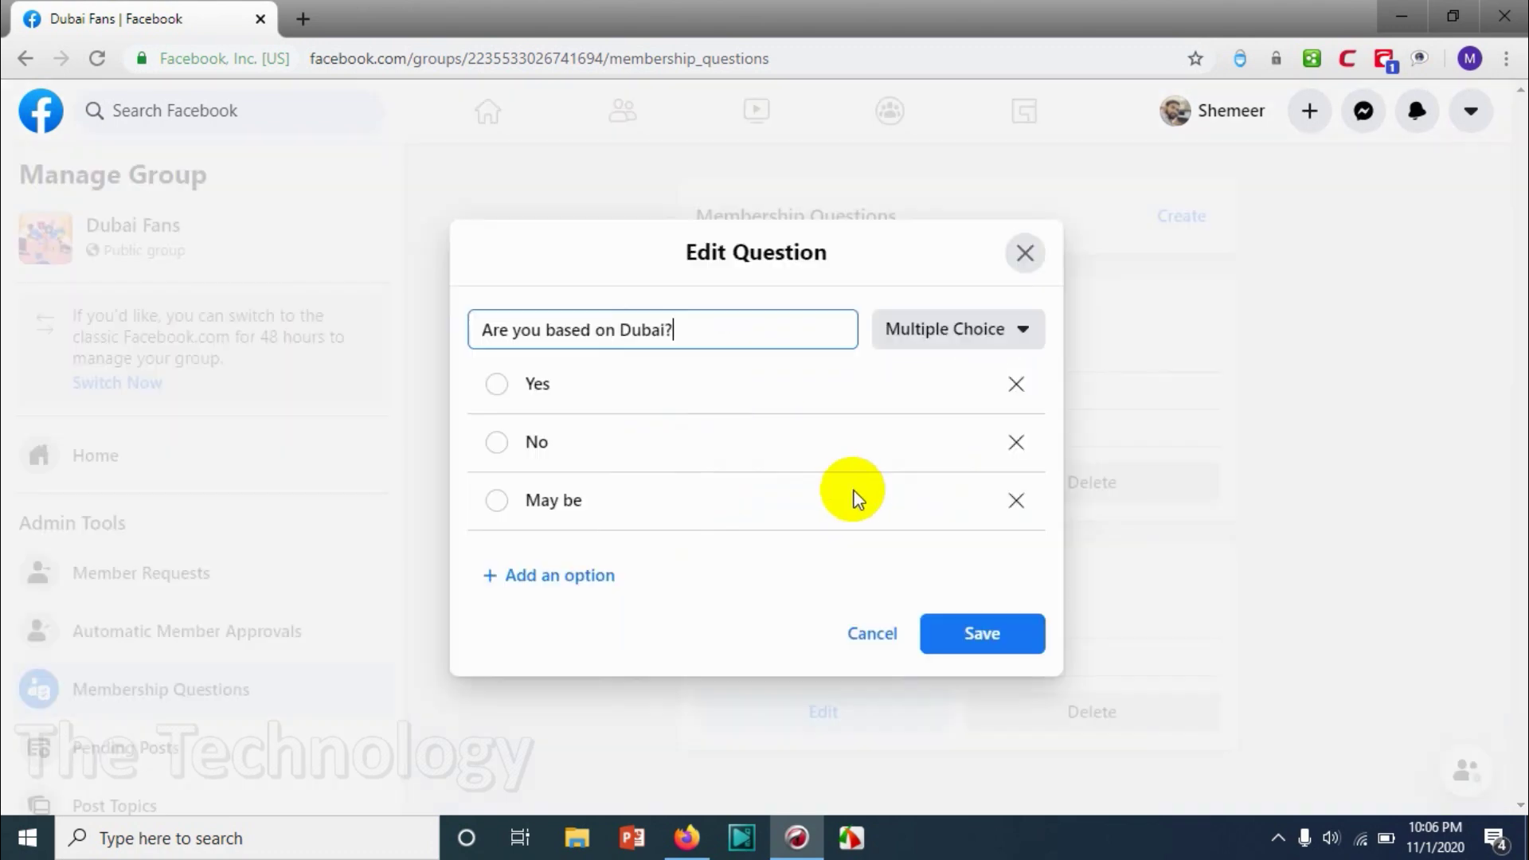
{"action": "left_click", "coordinate": [1006, 330]}
{"action": "left_click", "coordinate": [976, 375]}
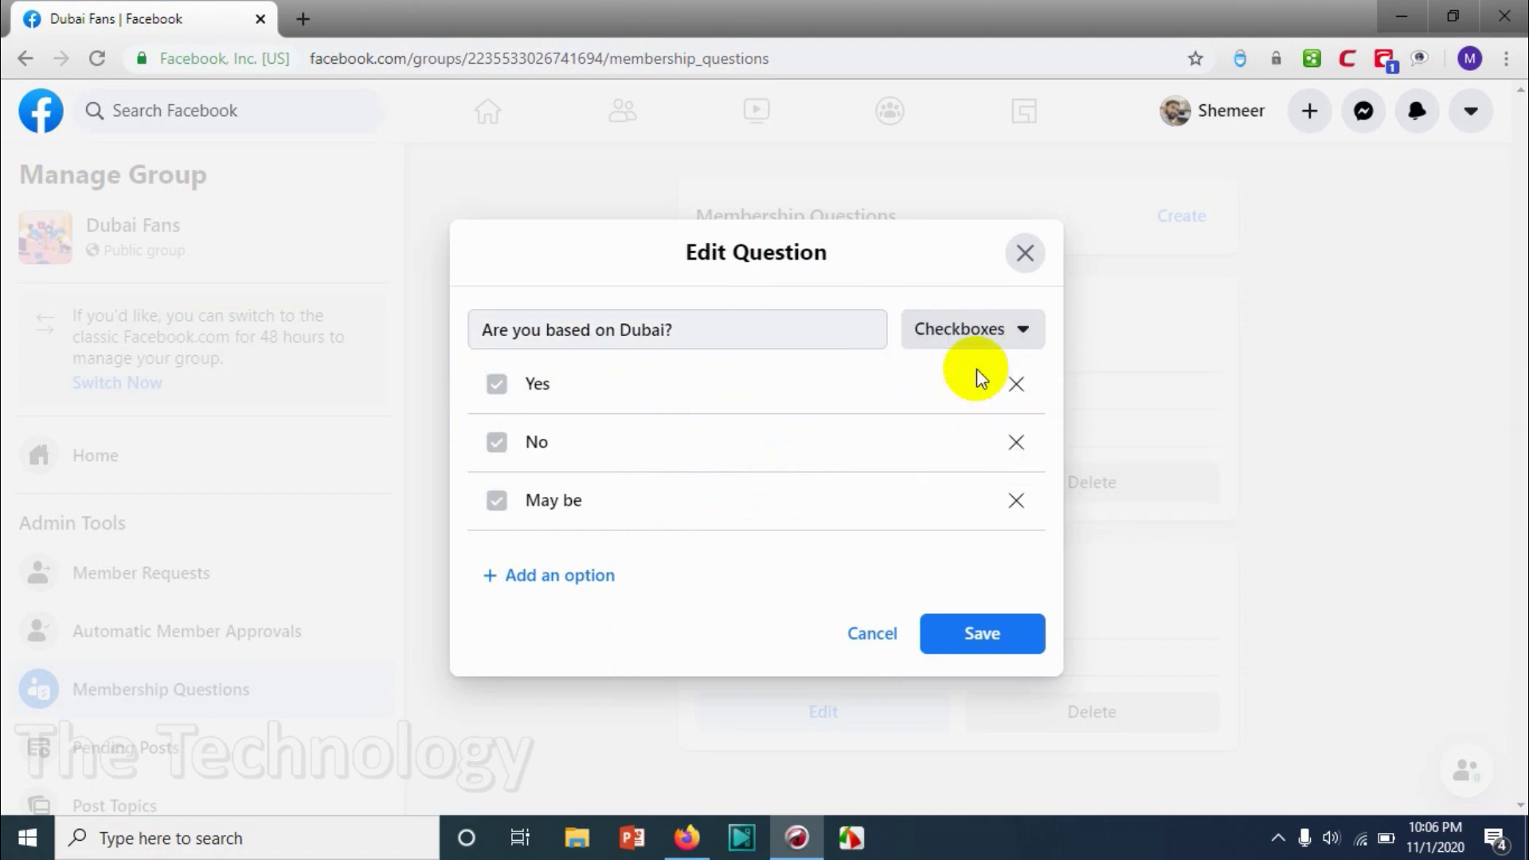
{"action": "left_click", "coordinate": [1016, 501]}
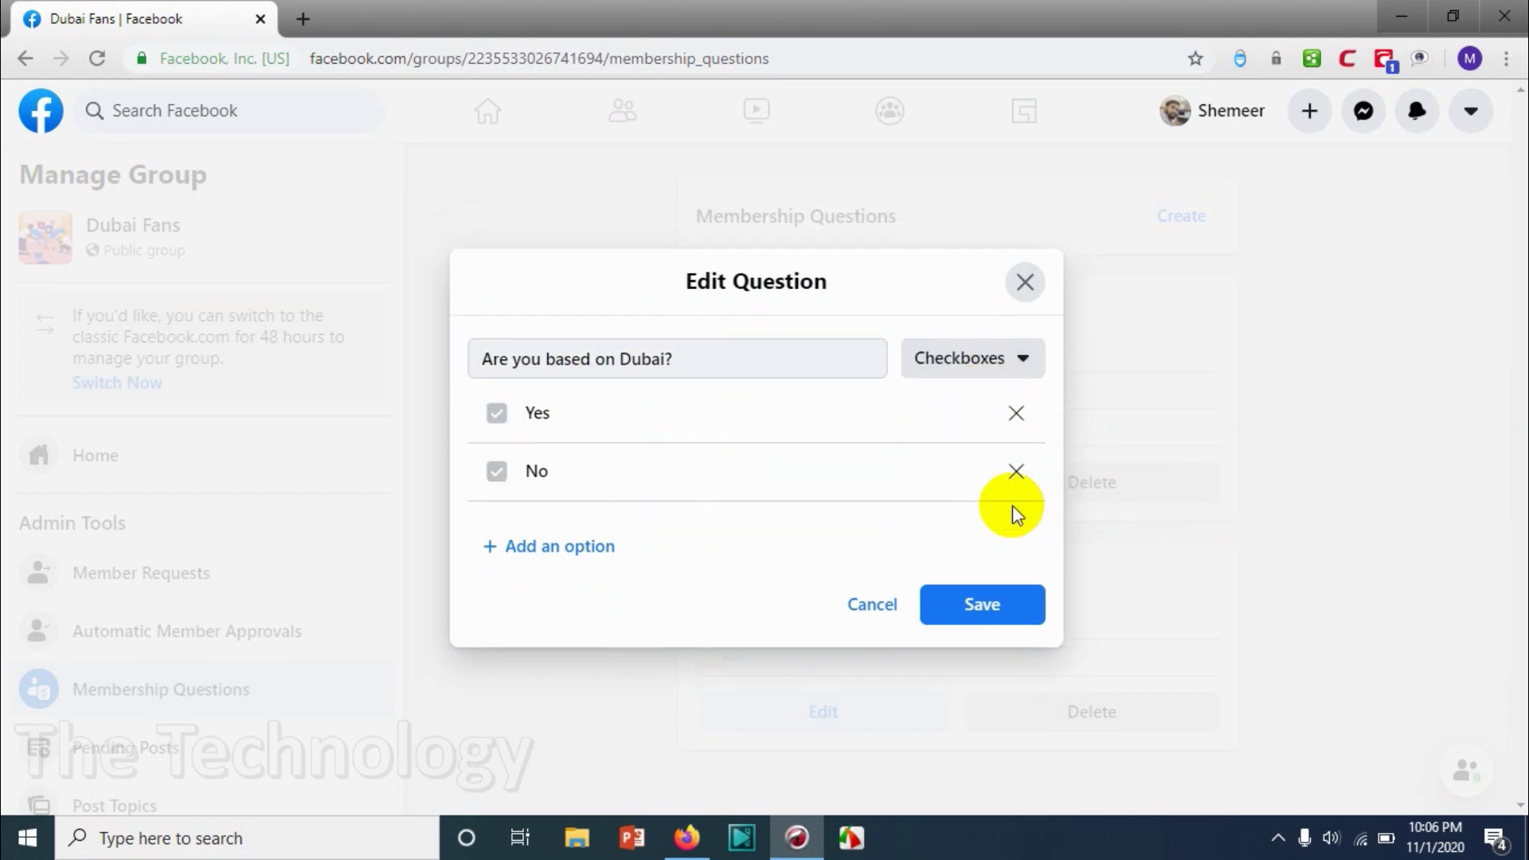
{"action": "left_click", "coordinate": [992, 607]}
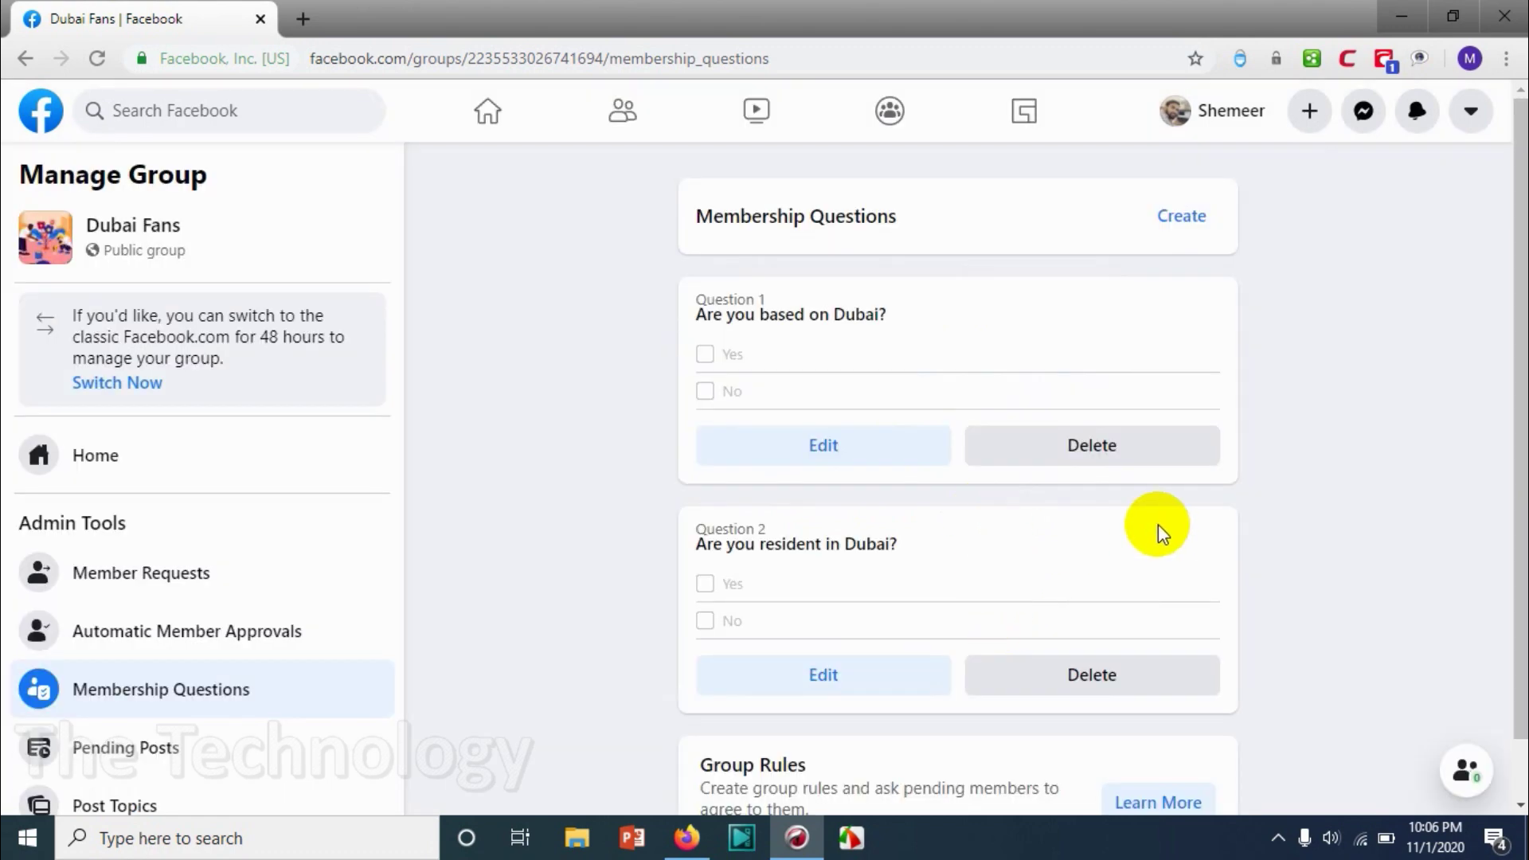
{"action": "scroll", "coordinate": [1169, 518], "scroll_direction": "down", "scroll_amount": 1}
{"action": "scroll", "coordinate": [1170, 521], "scroll_direction": "down", "scroll_amount": 1}
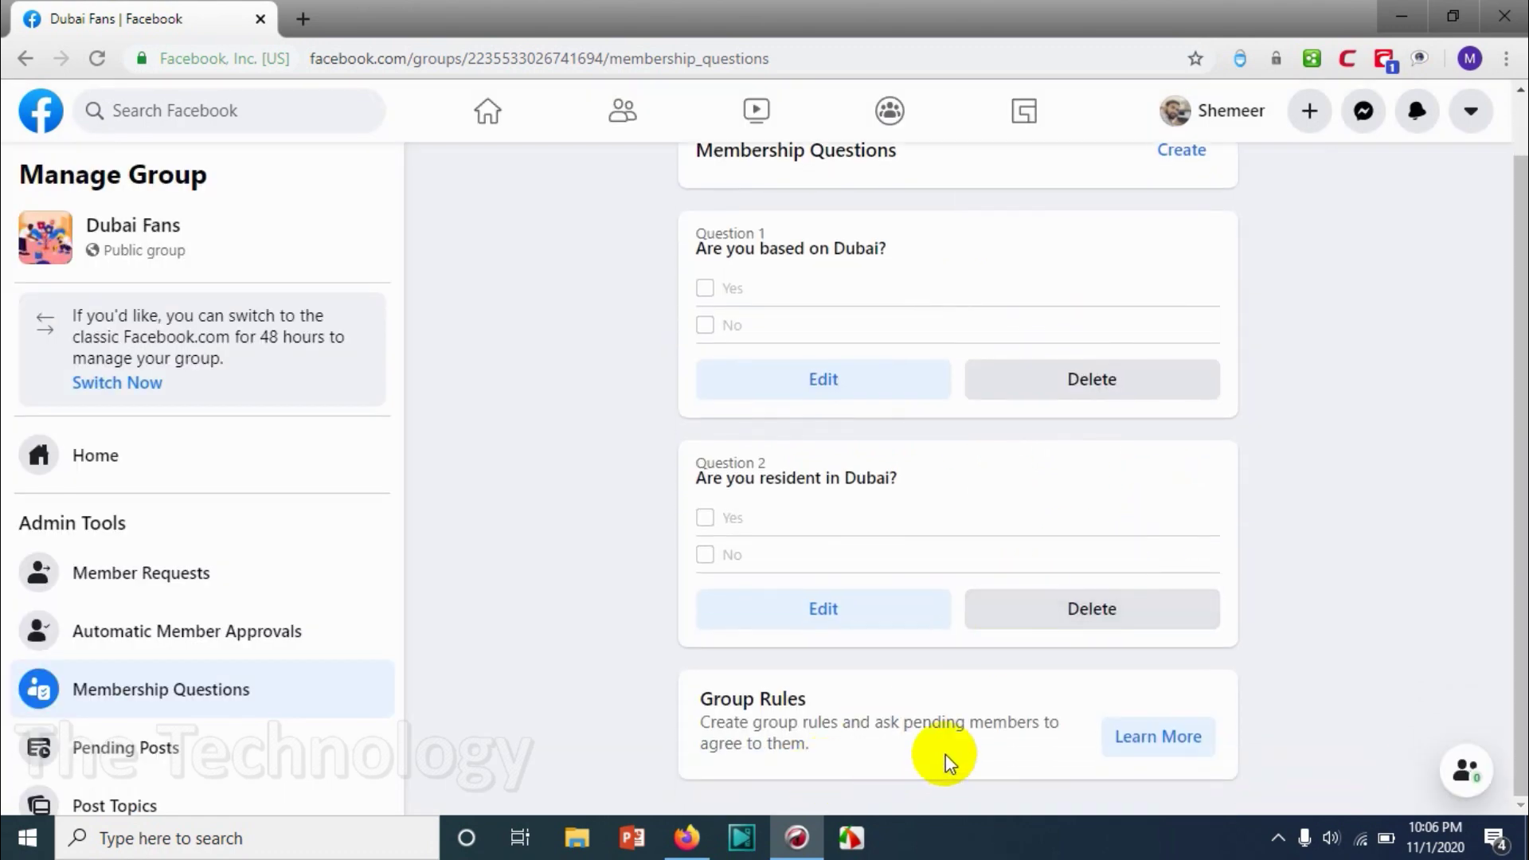
{"action": "left_click", "coordinate": [1169, 752]}
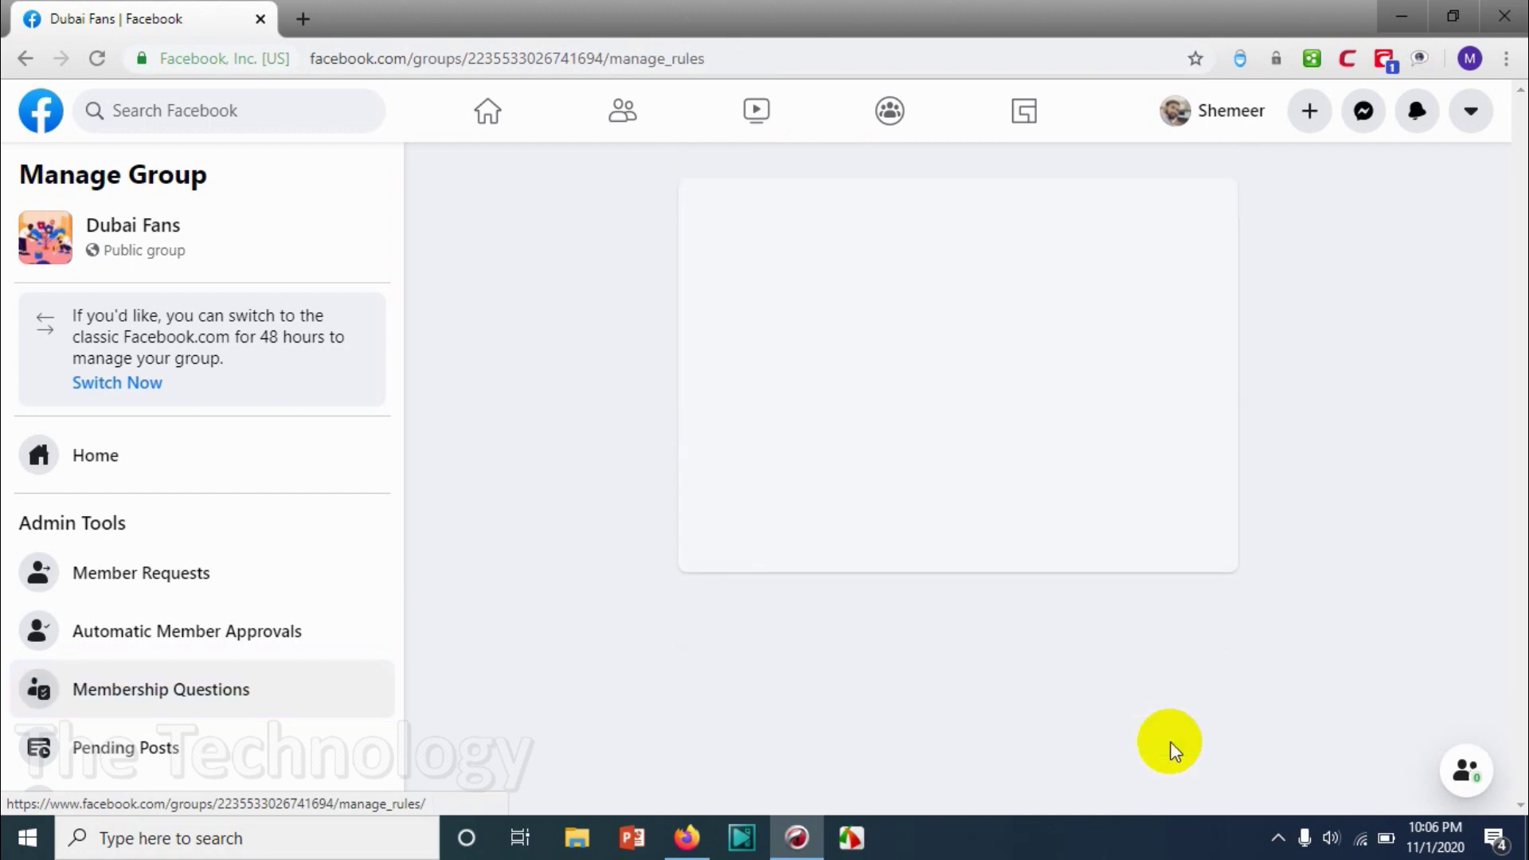
{"action": "left_click", "coordinate": [1019, 507]}
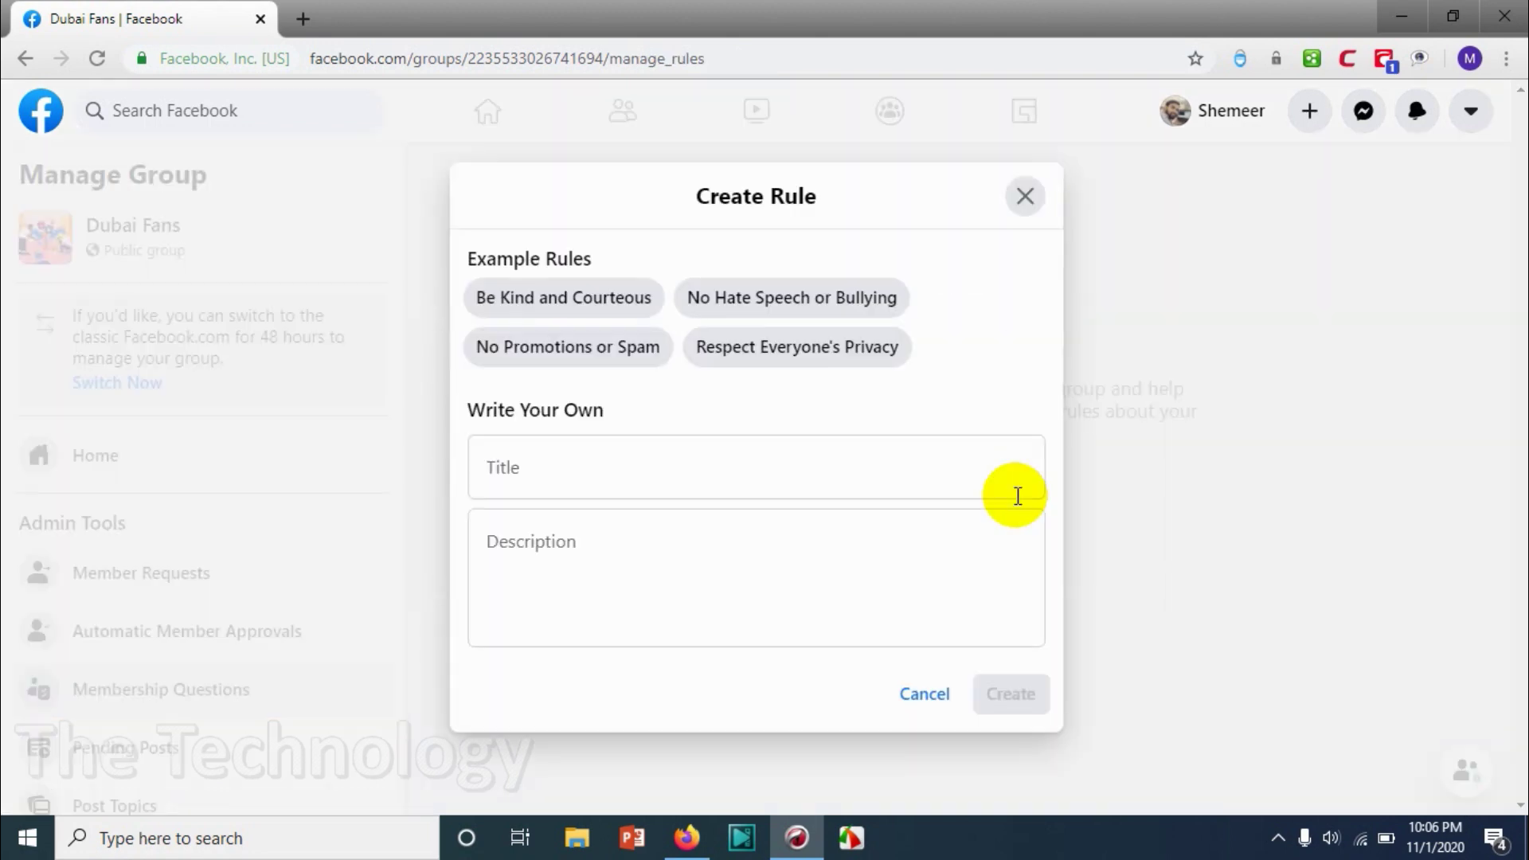
{"action": "left_click", "coordinate": [690, 476]}
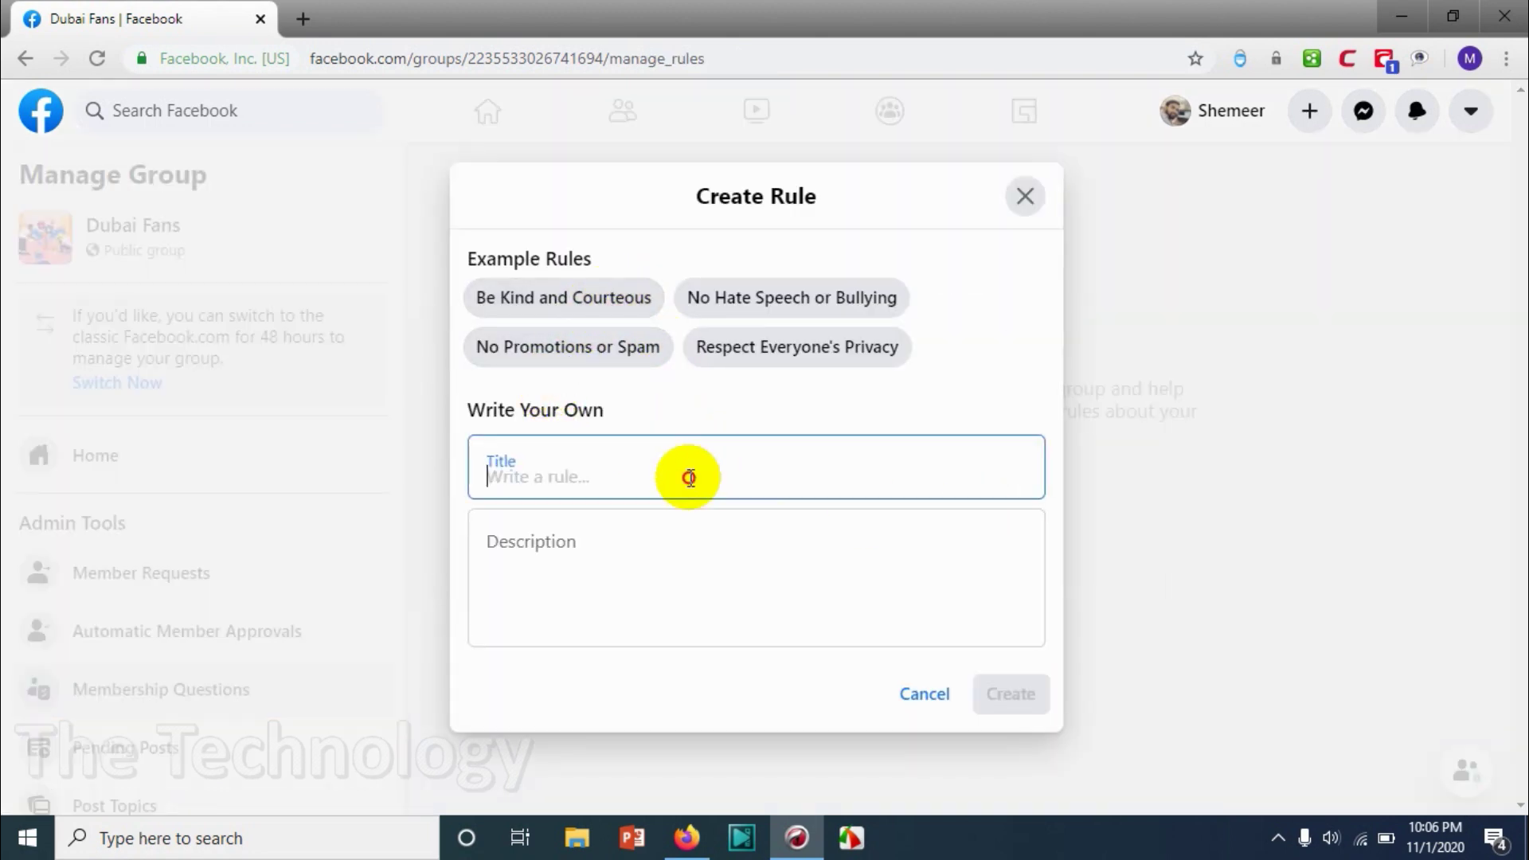
{"action": "left_click", "coordinate": [1022, 196]}
{"action": "scroll", "coordinate": [175, 585], "scroll_direction": "down", "scroll_amount": 3}
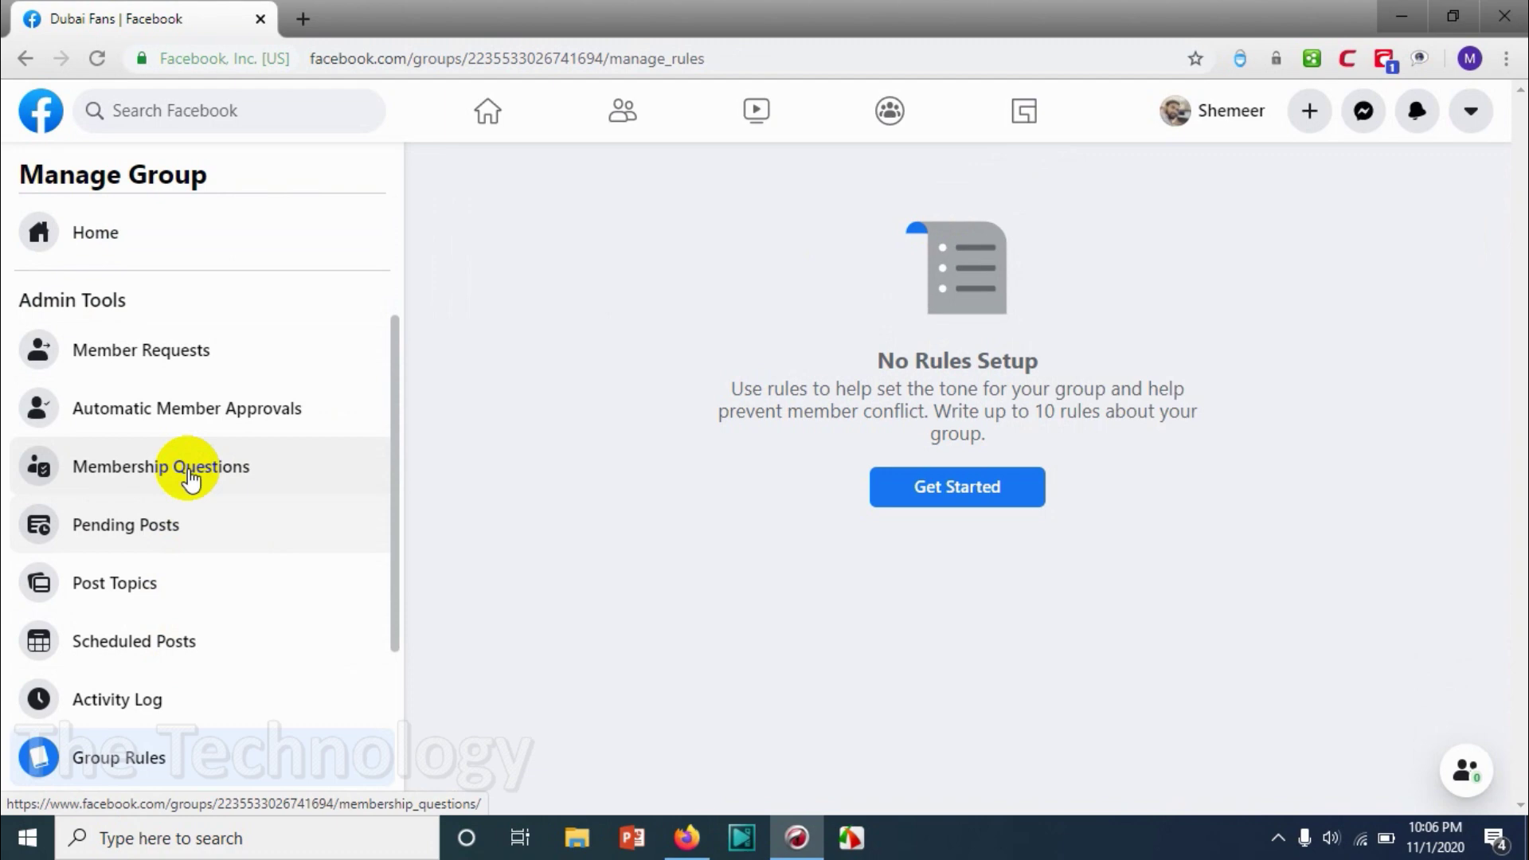
- Review the automatic approval requirements and close them unchanged
{"action": "left_click", "coordinate": [206, 414]}
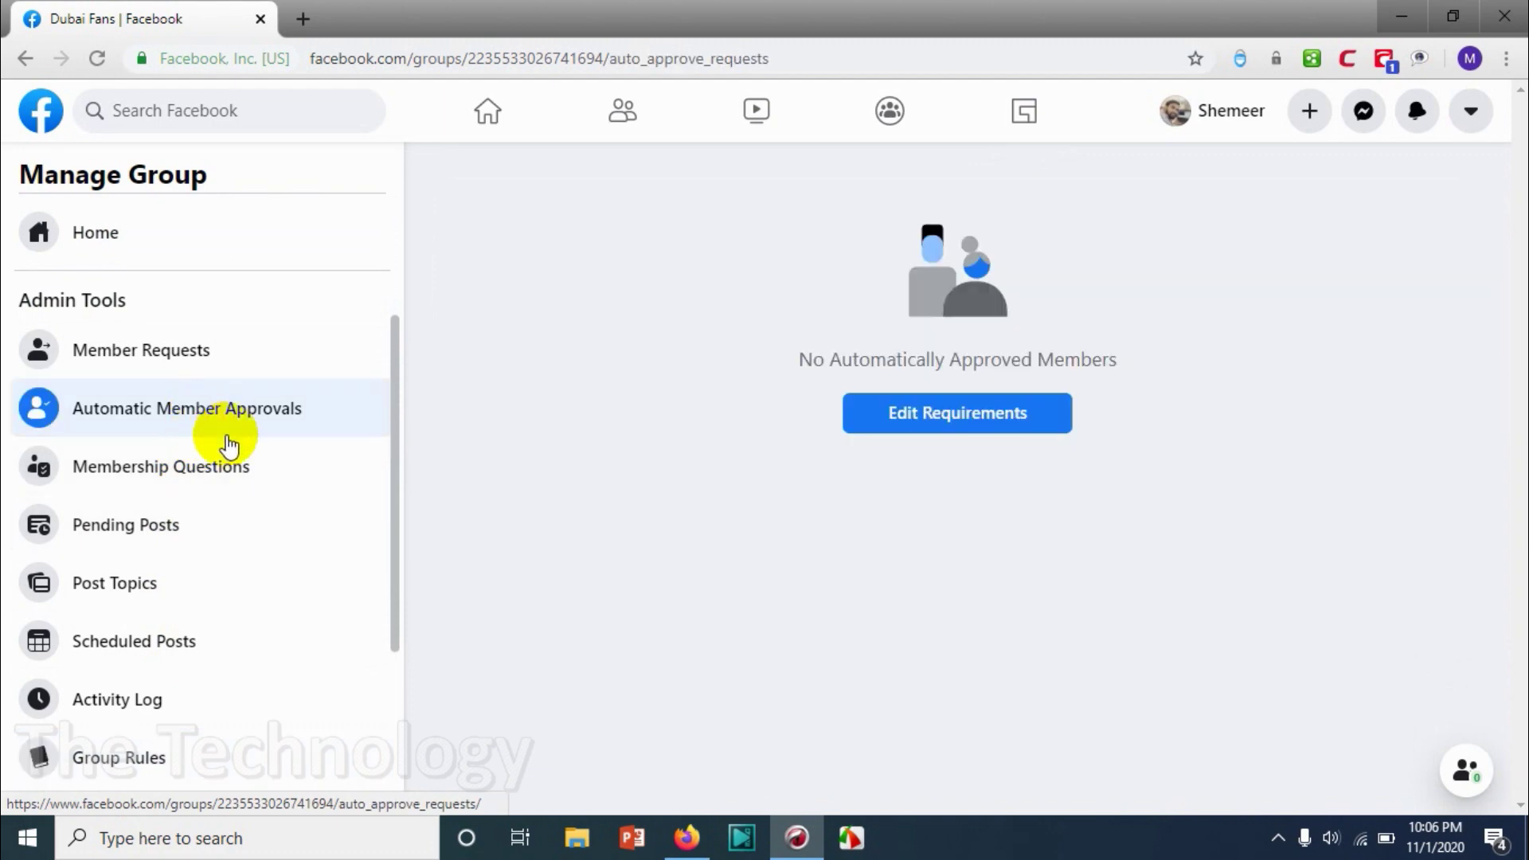
{"action": "left_click", "coordinate": [1006, 417]}
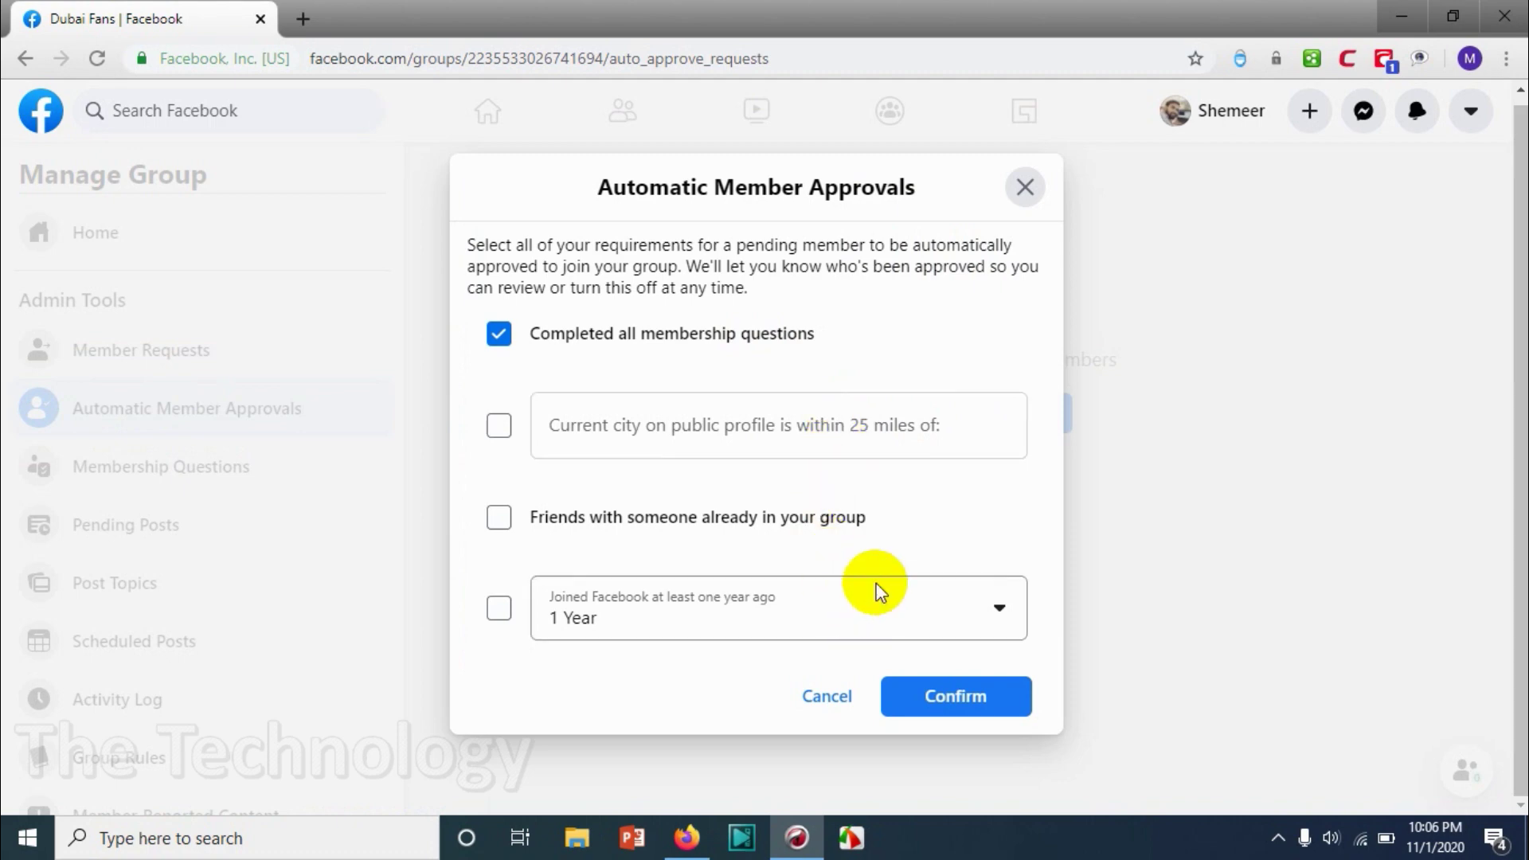
{"action": "left_click", "coordinate": [829, 697]}
{"action": "scroll", "coordinate": [143, 487], "scroll_direction": "up", "scroll_amount": 1}
{"action": "scroll", "coordinate": [143, 545], "scroll_direction": "up", "scroll_amount": 2}
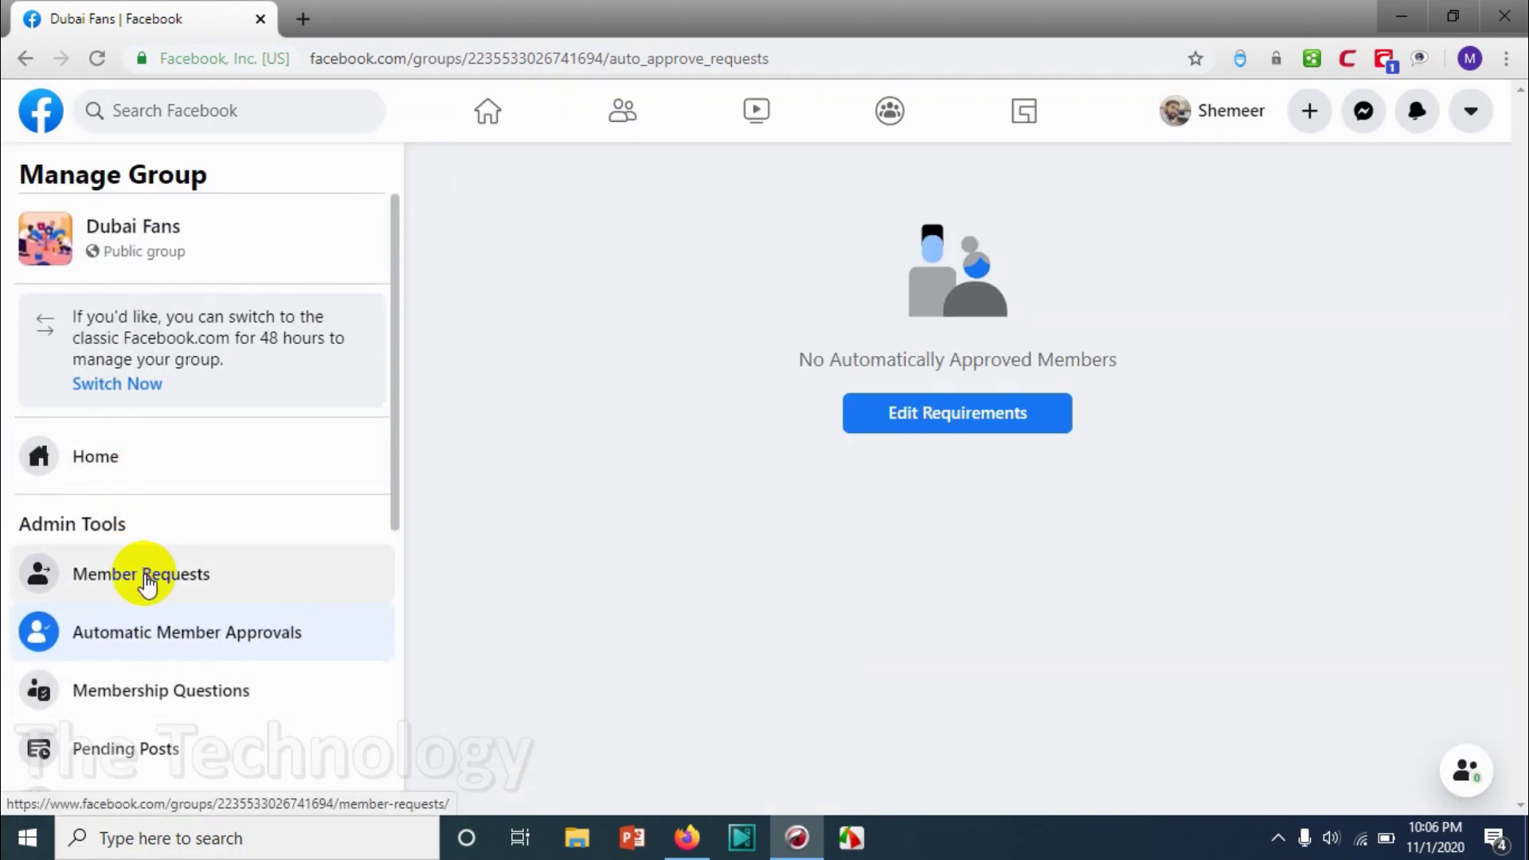
- Check pending Member Requests and change their sort order
{"action": "left_click", "coordinate": [147, 577]}
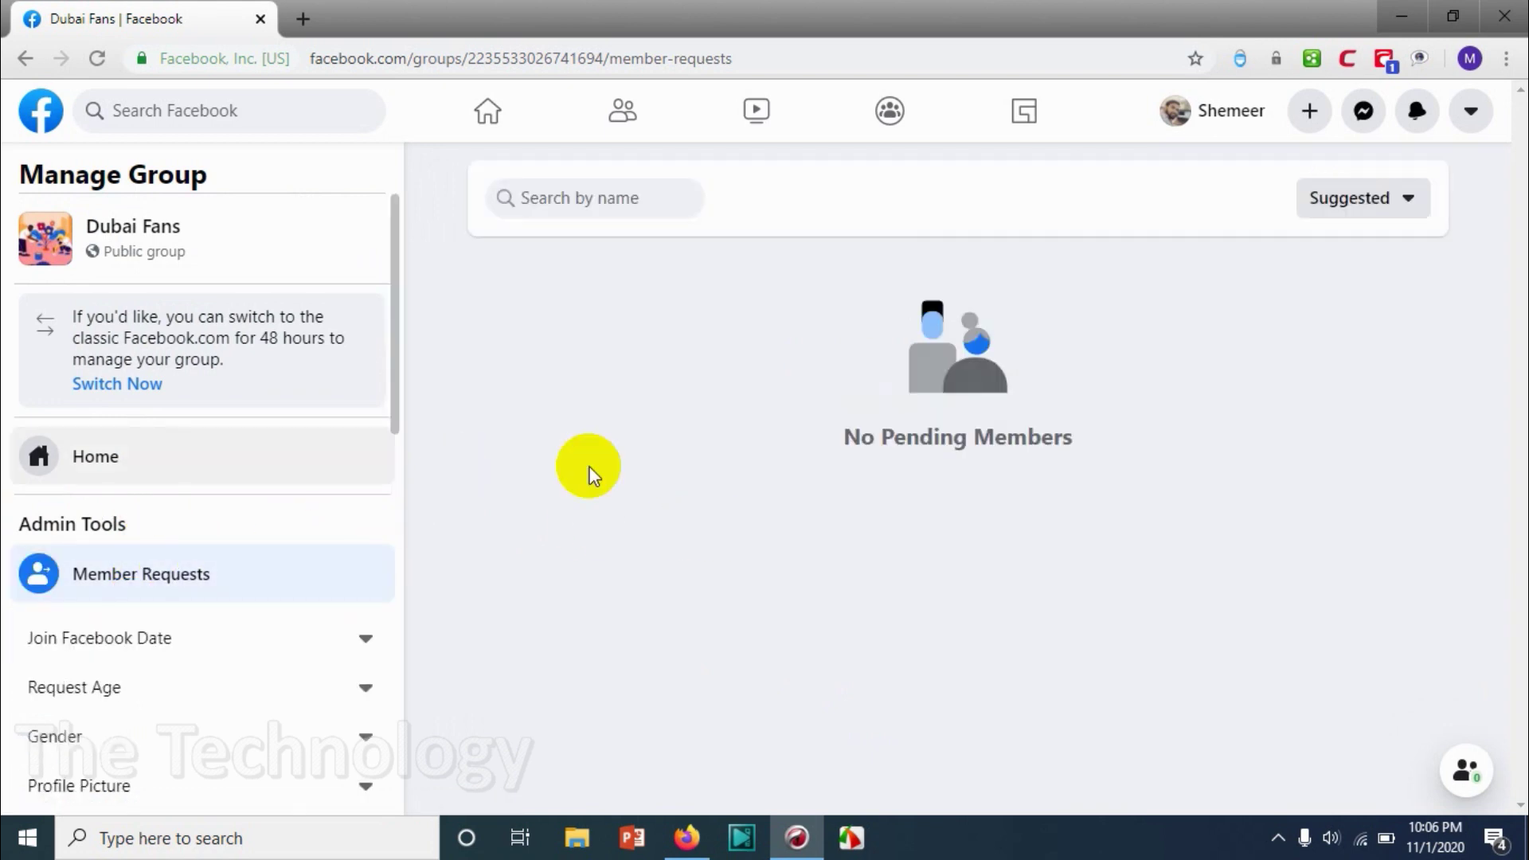
{"action": "left_click", "coordinate": [1360, 201]}
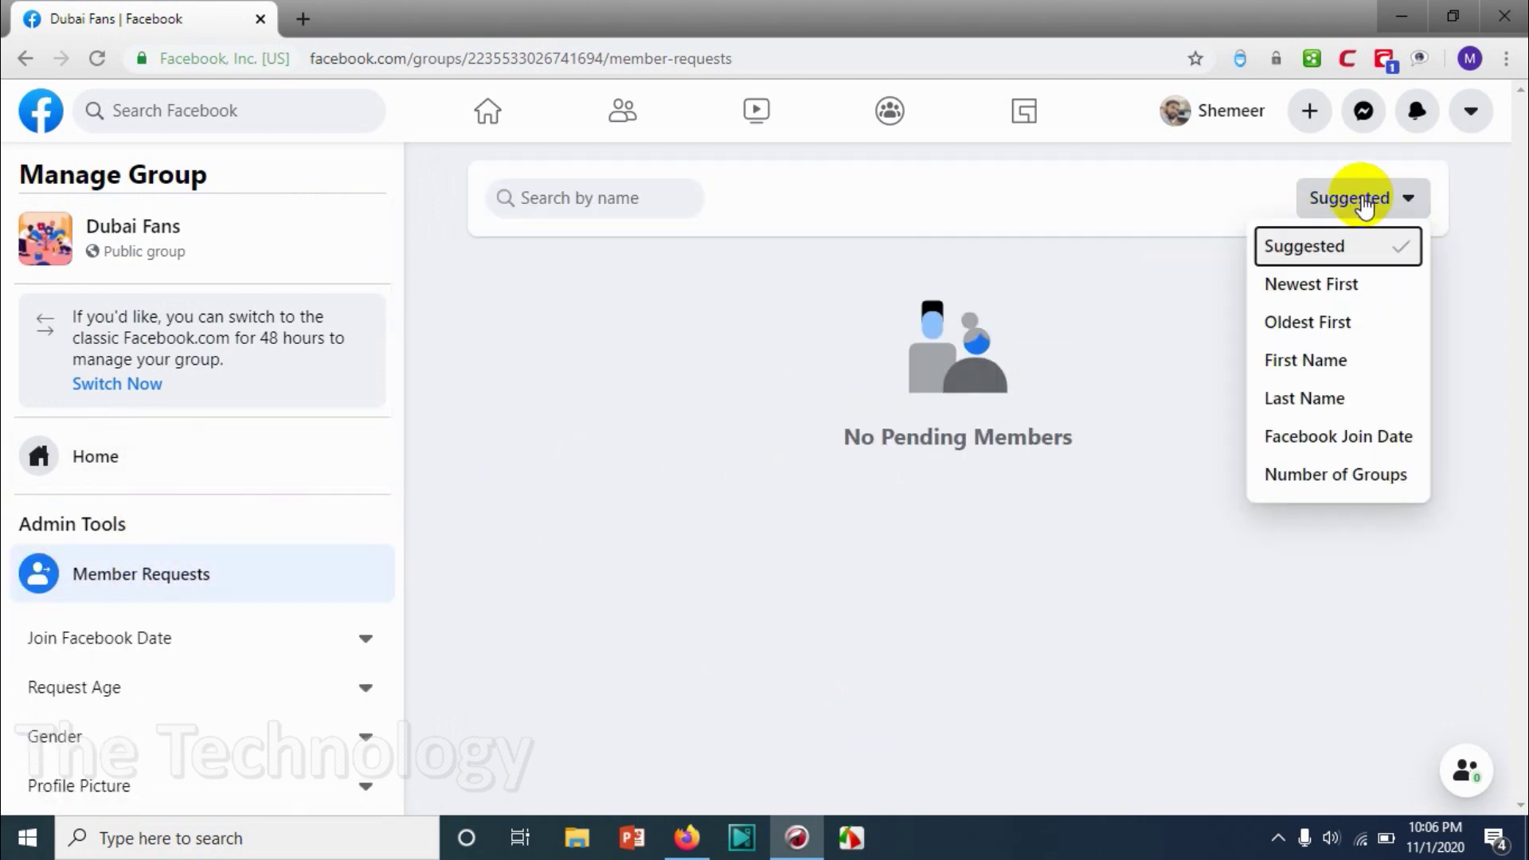
{"action": "left_click", "coordinate": [1364, 205]}
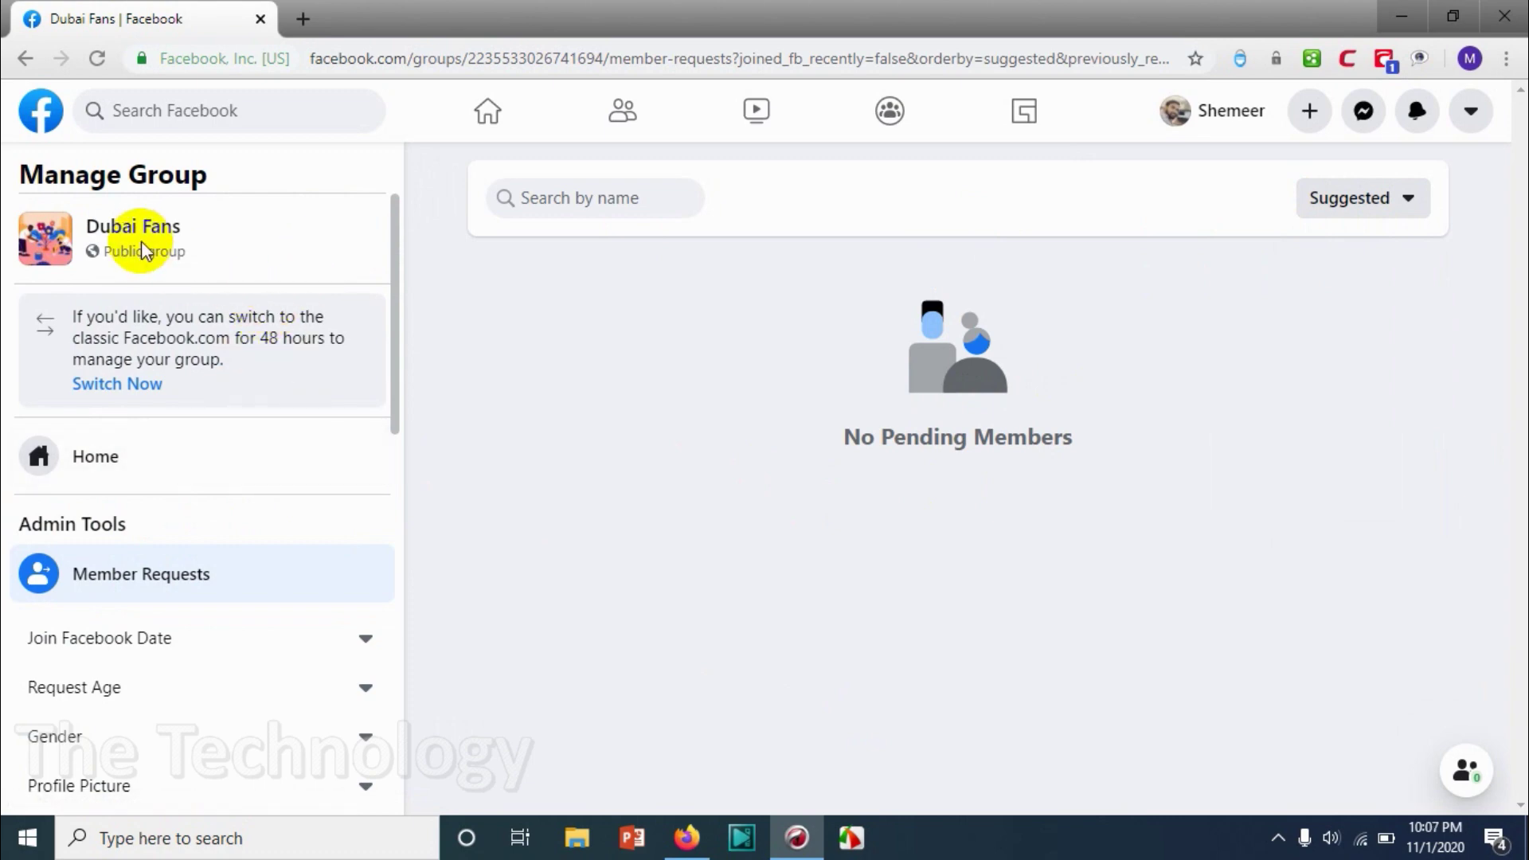
{"action": "scroll", "coordinate": [263, 621], "scroll_direction": "down", "scroll_amount": 5}
{"action": "scroll", "coordinate": [250, 569], "scroll_direction": "up", "scroll_amount": 3}
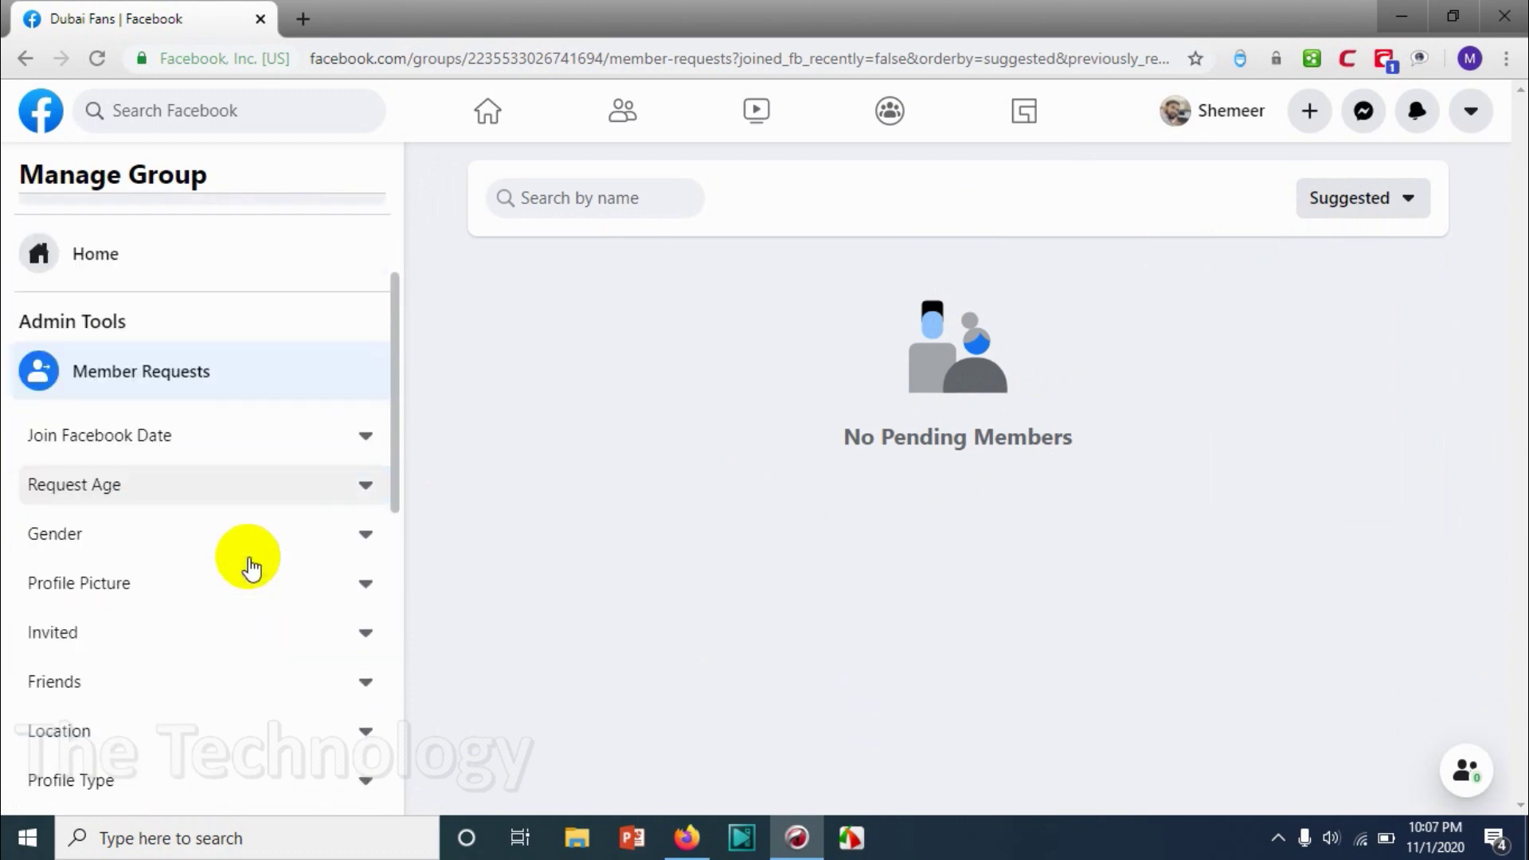
{"action": "scroll", "coordinate": [223, 510], "scroll_direction": "down", "scroll_amount": 6}
- Start a new membership question worded 'For how long you are in Dubai?'
{"action": "left_click", "coordinate": [189, 475]}
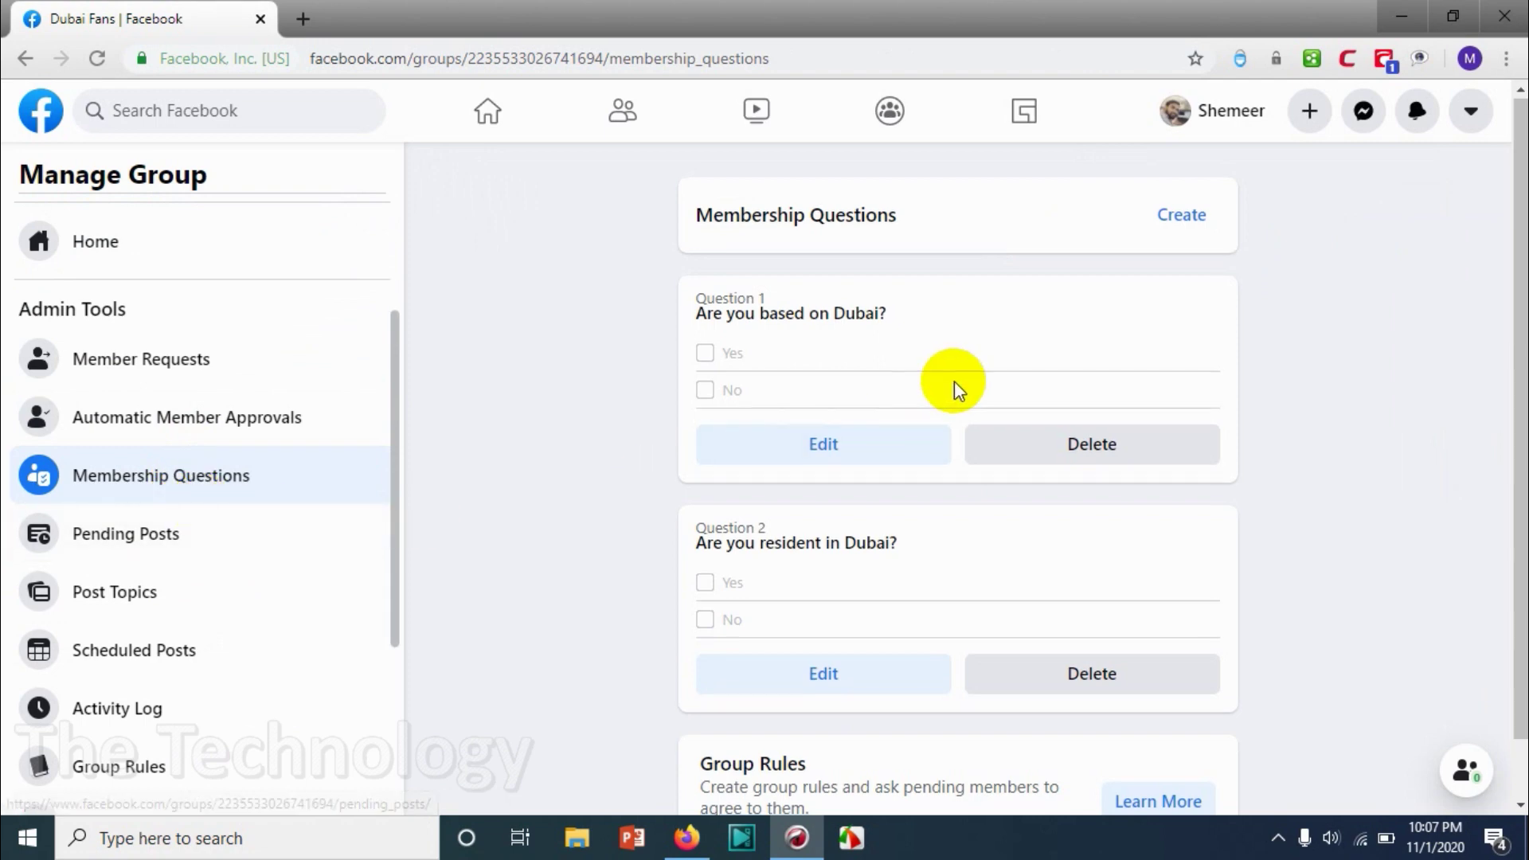
{"action": "scroll", "coordinate": [949, 464], "scroll_direction": "up", "scroll_amount": 1}
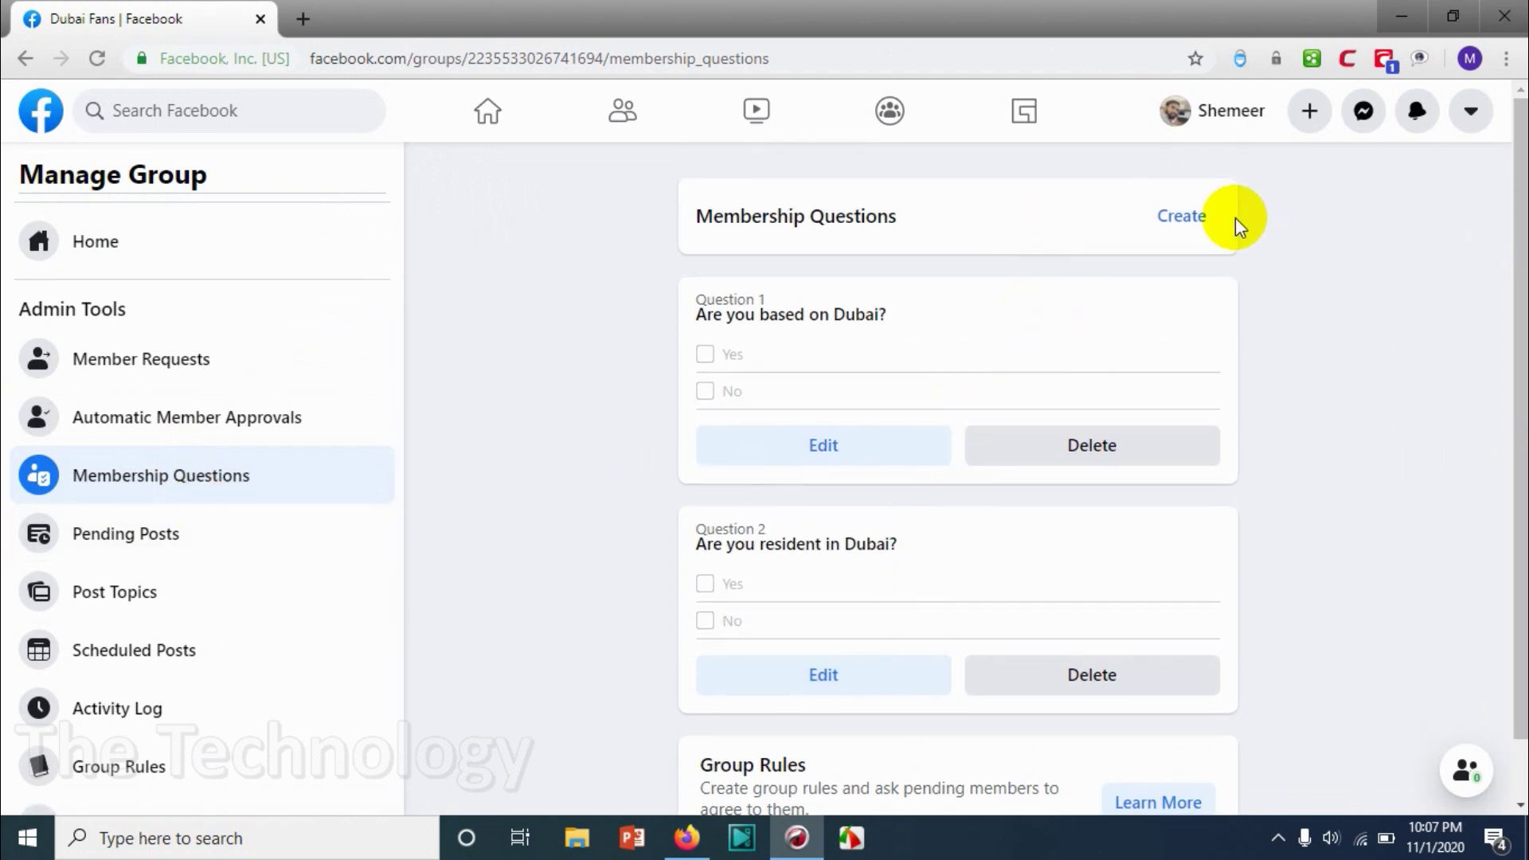
{"action": "left_click", "coordinate": [1176, 216]}
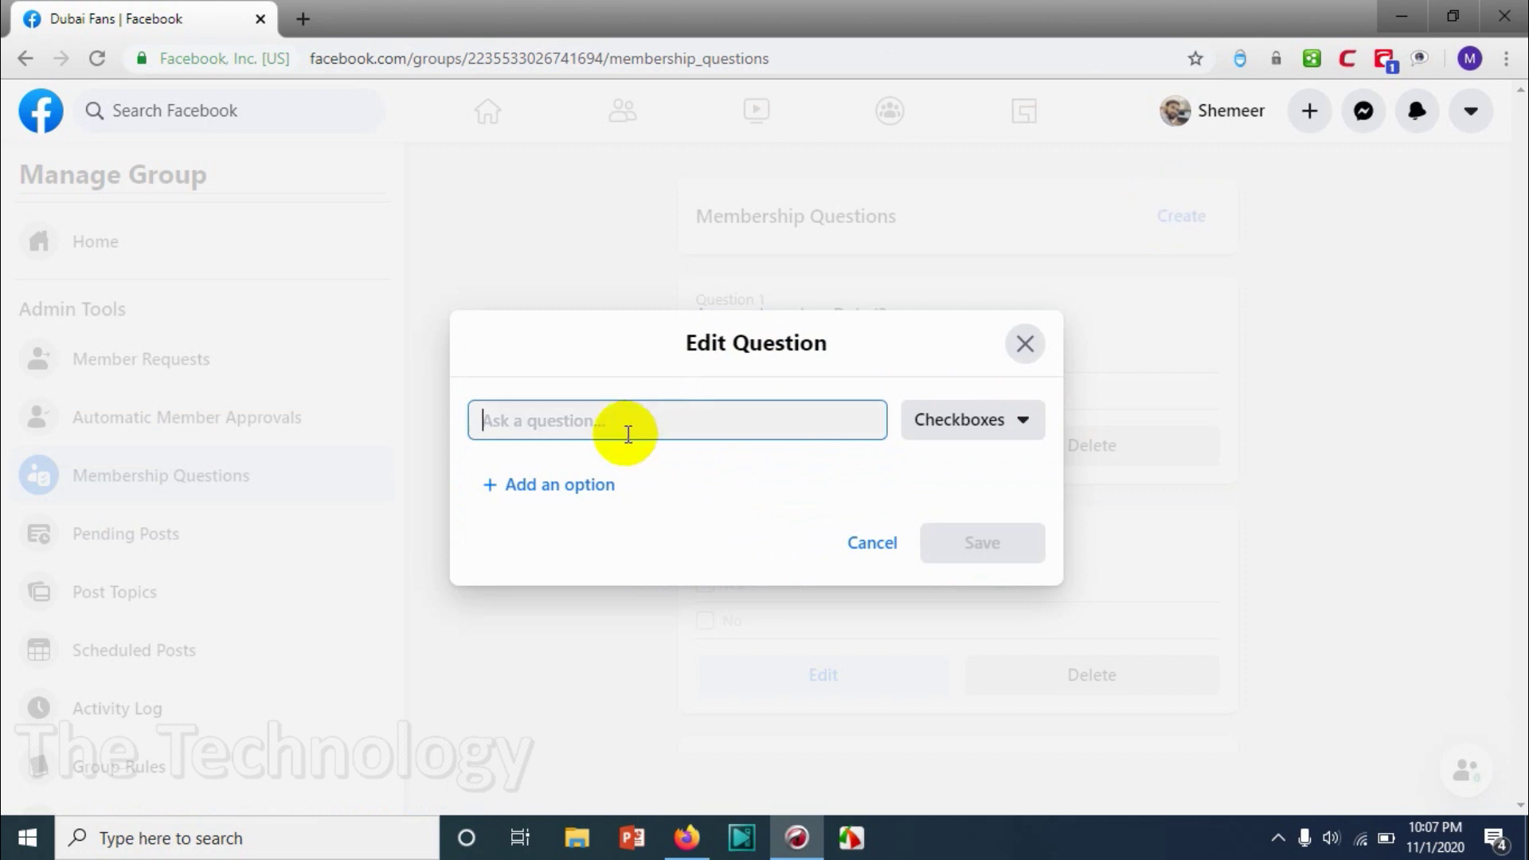
{"action": "type", "text": "H"}
{"action": "type", "text": "ow man"}
{"action": "type", "text": "y years y"}
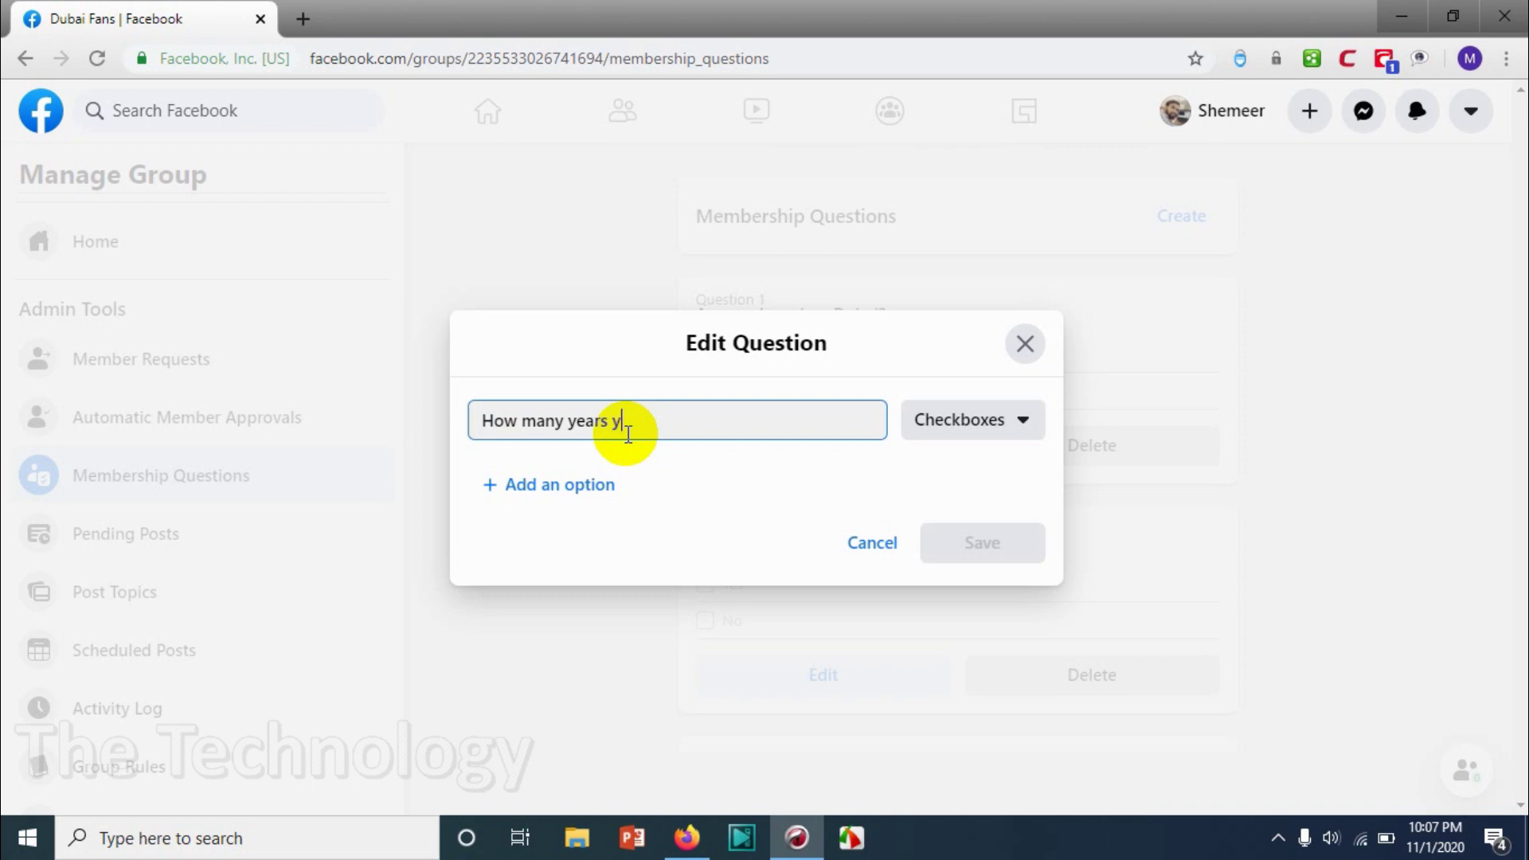
{"action": "type", "text": "ou stay"}
{"action": "type", "text": "s"}
{"action": "key", "text": "BackSpace"}
{"action": "key", "text": "BackSpace"}
{"action": "key", "text": "BackSpace"}
{"action": "key", "text": "BackSpace"}
{"action": "key", "text": "BackSpace"}
{"action": "key", "text": "BackSpace"}
{"action": "key", "text": "BackSpace"}
{"action": "key", "text": "BackSpace"}
{"action": "type", "text": "For "}
{"action": "type", "text": "how lo"}
{"action": "type", "text": "ng you a"}
{"action": "type", "text": "re in "}
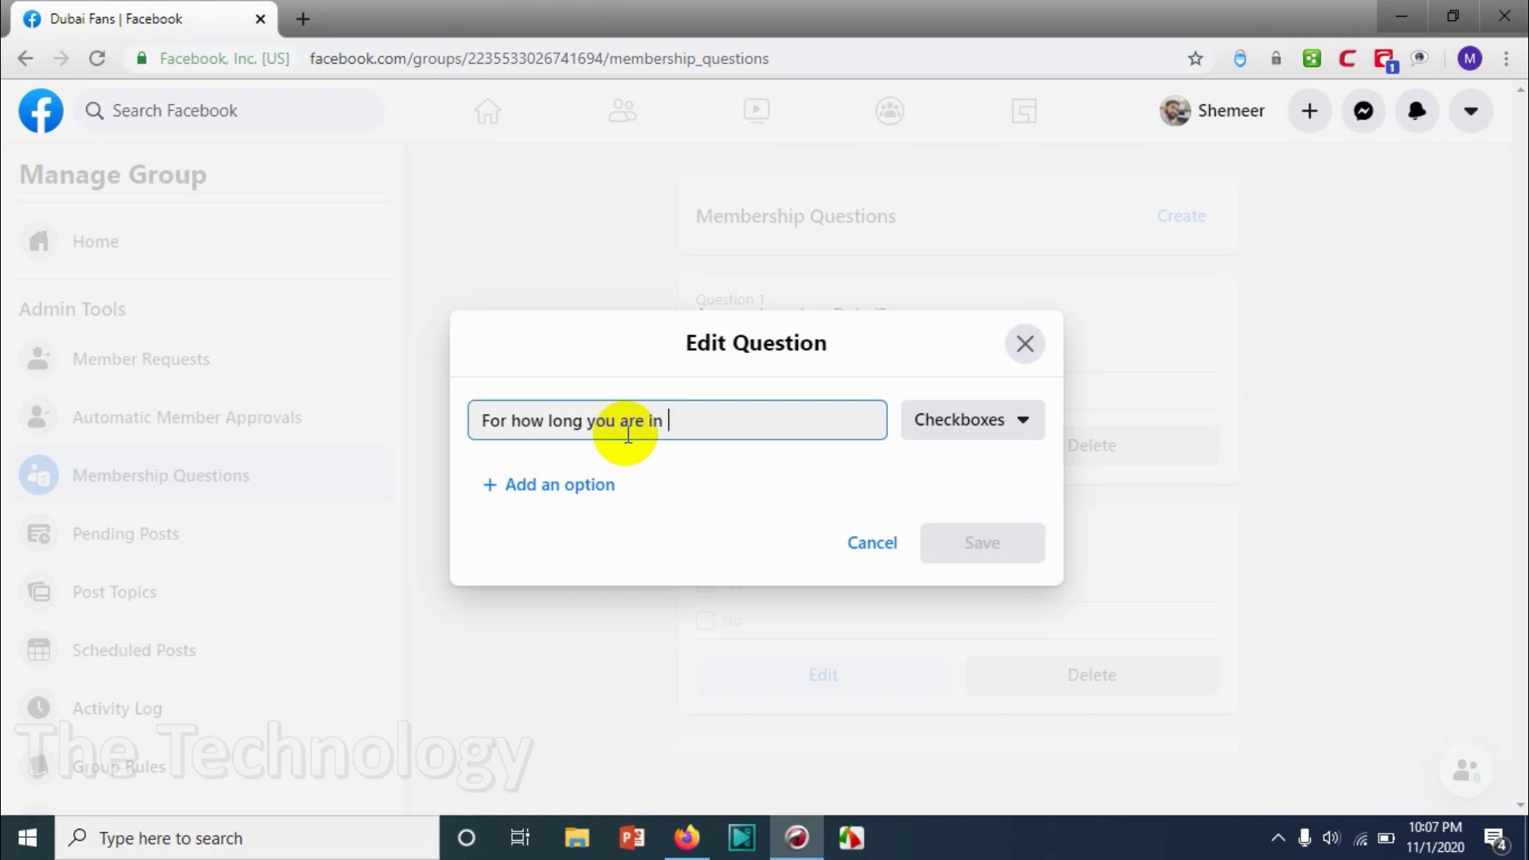
{"action": "type", "text": "Dubai?"}
- Make the duration question multiple choice with answers 'Less than' and 'Between 5 and 10 years'
{"action": "left_click", "coordinate": [1011, 420]}
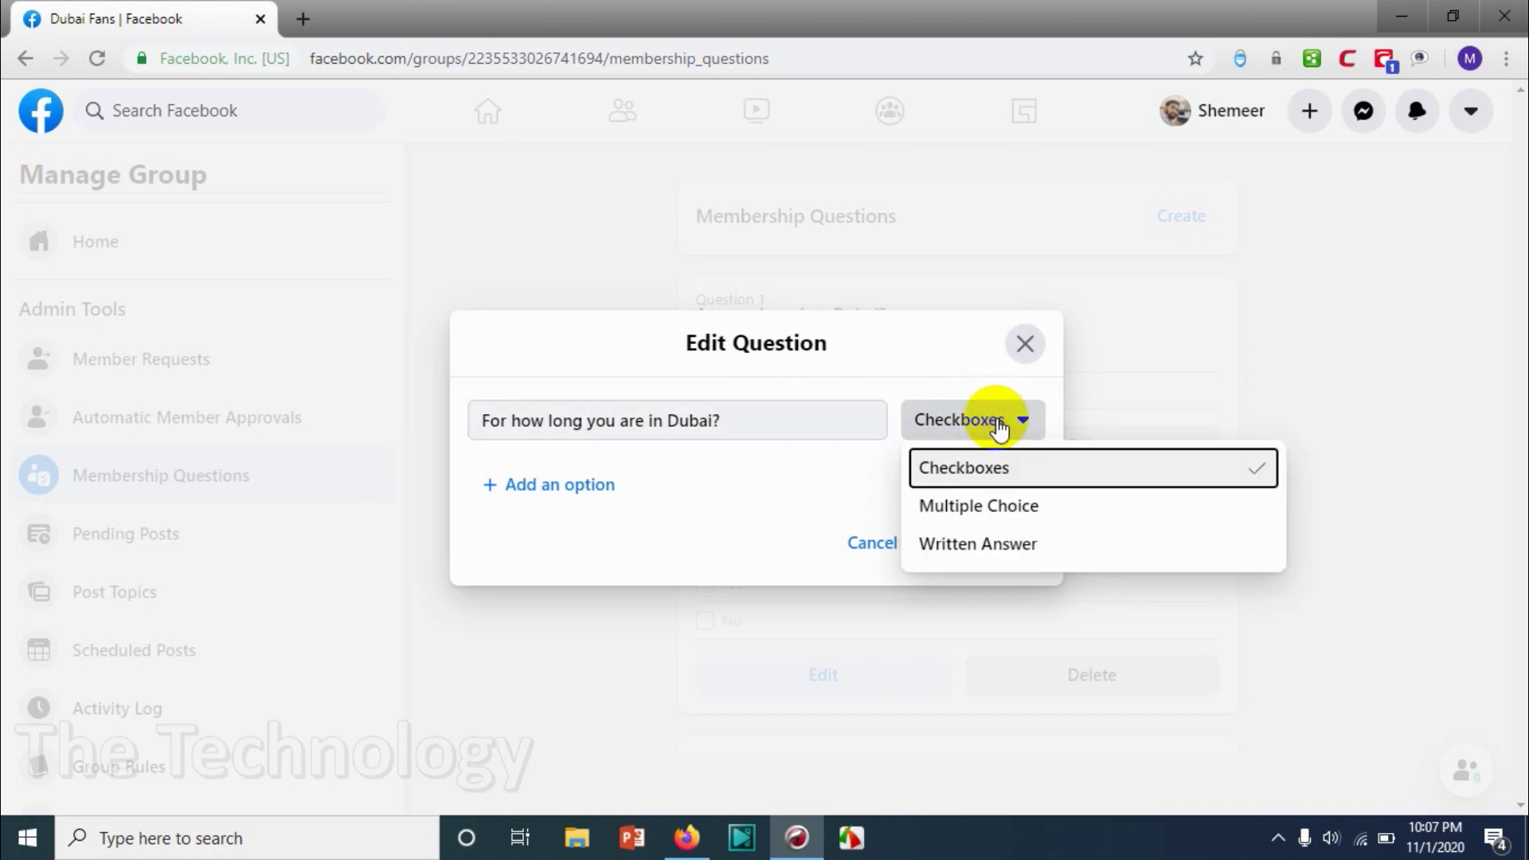
{"action": "left_click", "coordinate": [976, 508]}
{"action": "left_click", "coordinate": [581, 485]}
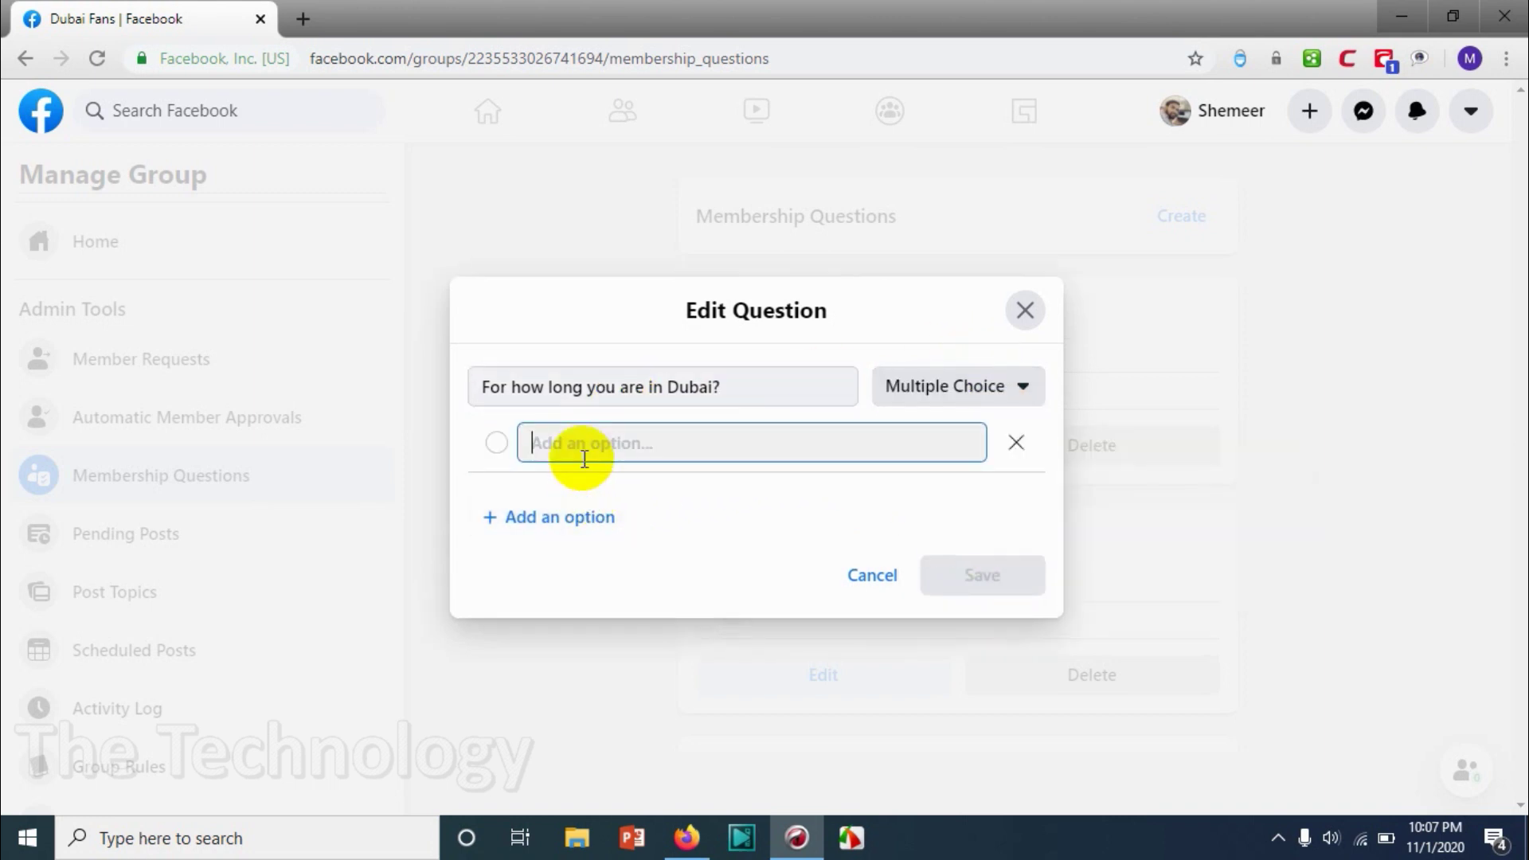
{"action": "left_click", "coordinate": [512, 516]}
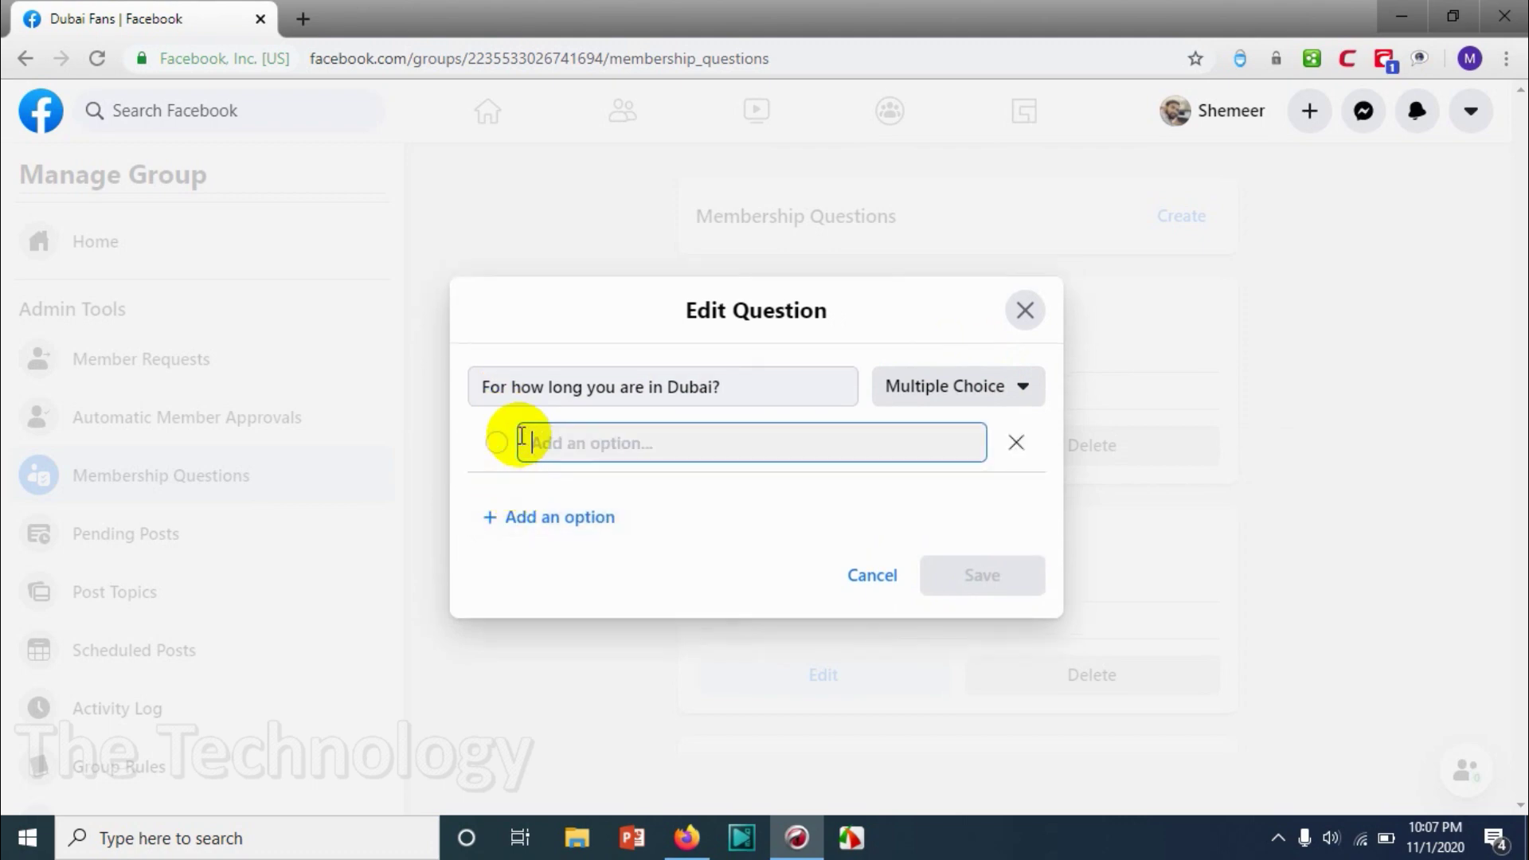
{"action": "type", "text": "L"}
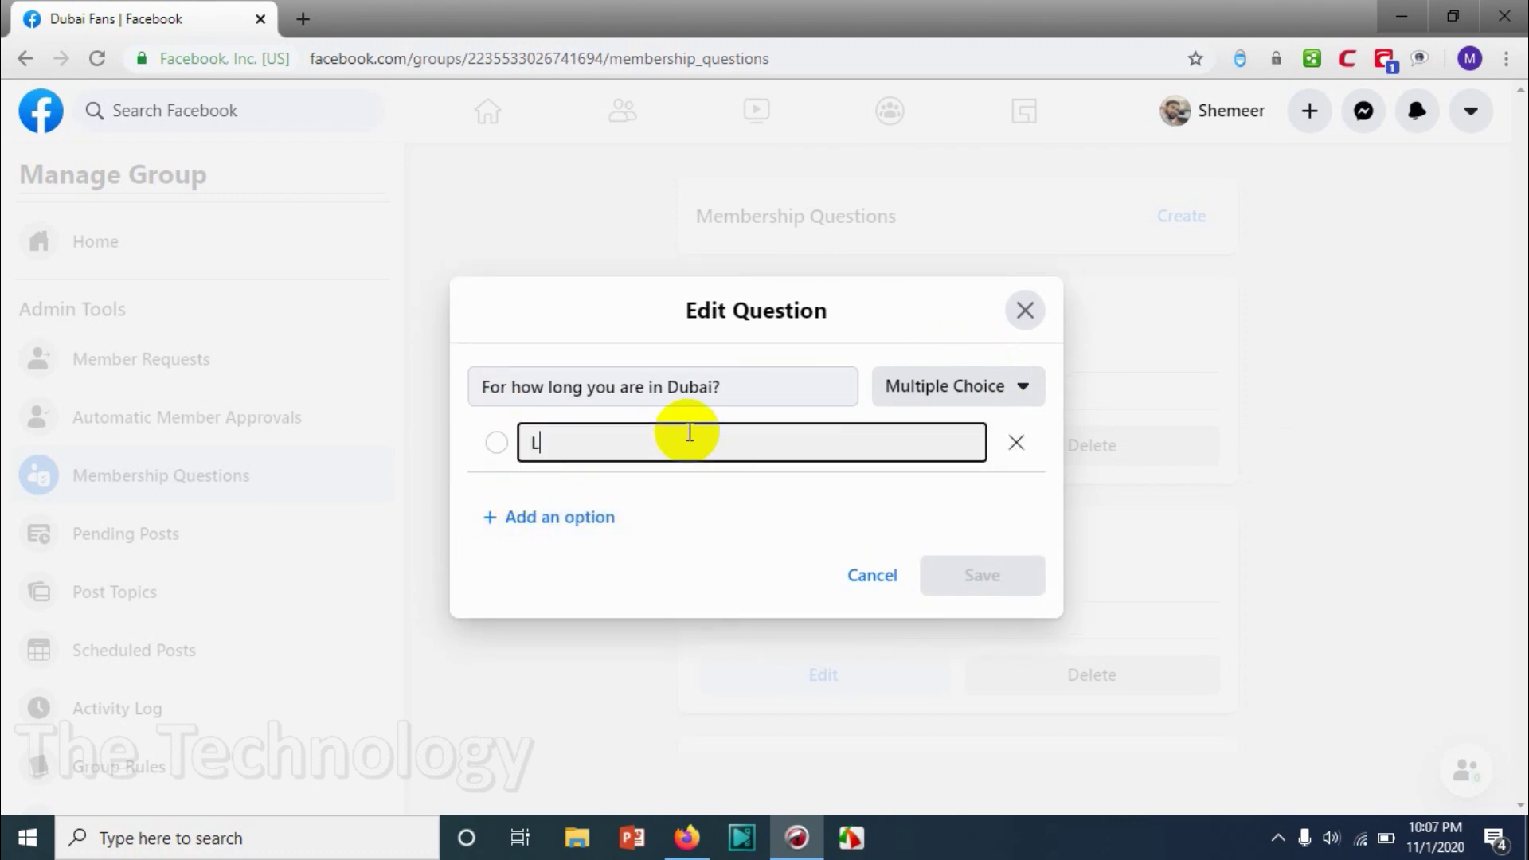
{"action": "type", "text": "ess than 5"}
{"action": "left_click", "coordinate": [585, 519]}
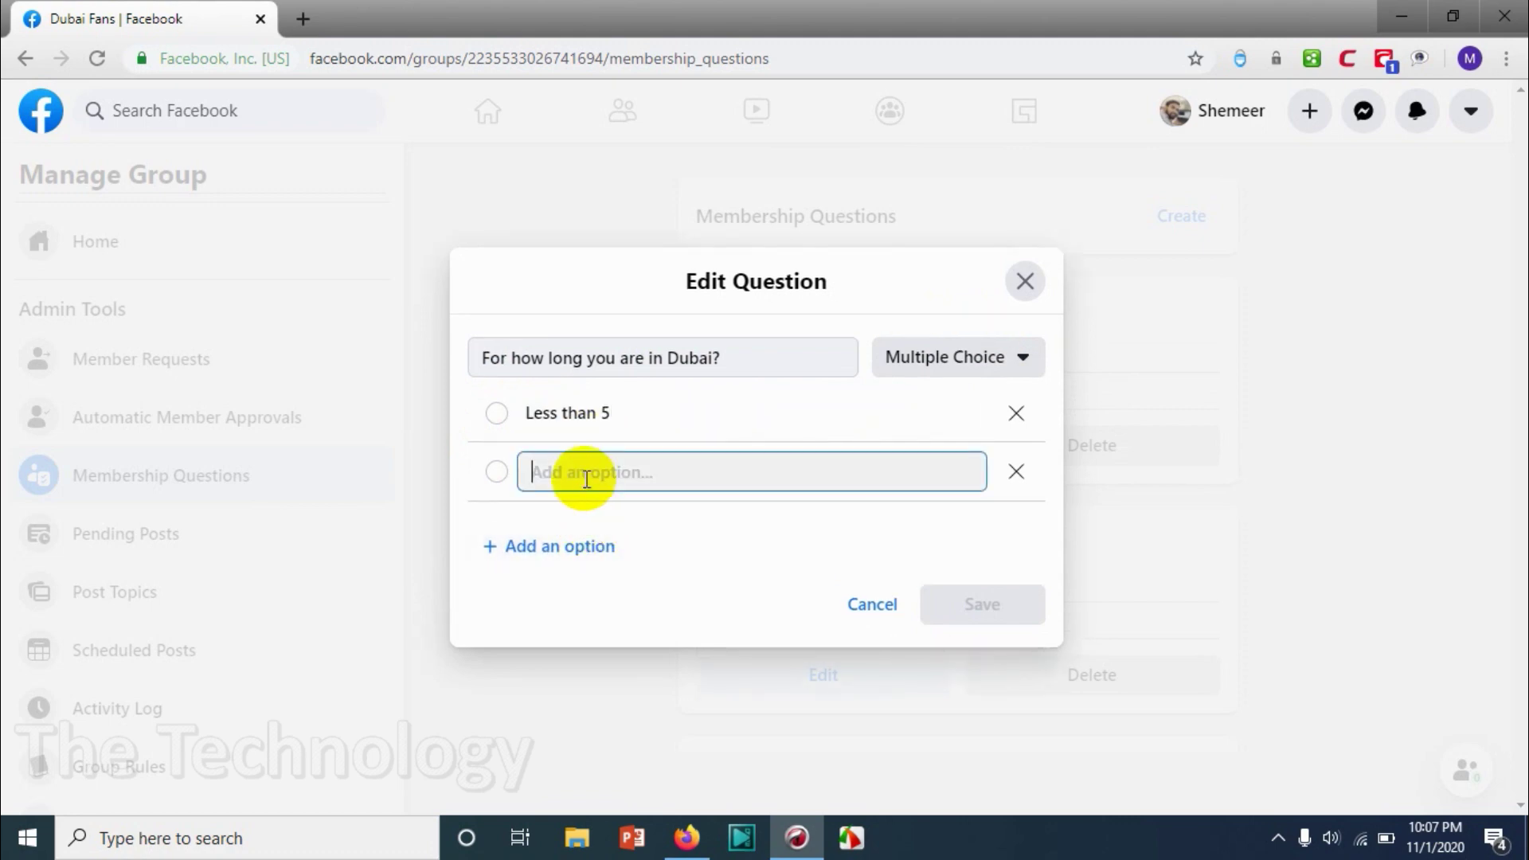
{"action": "type", "text": "More"}
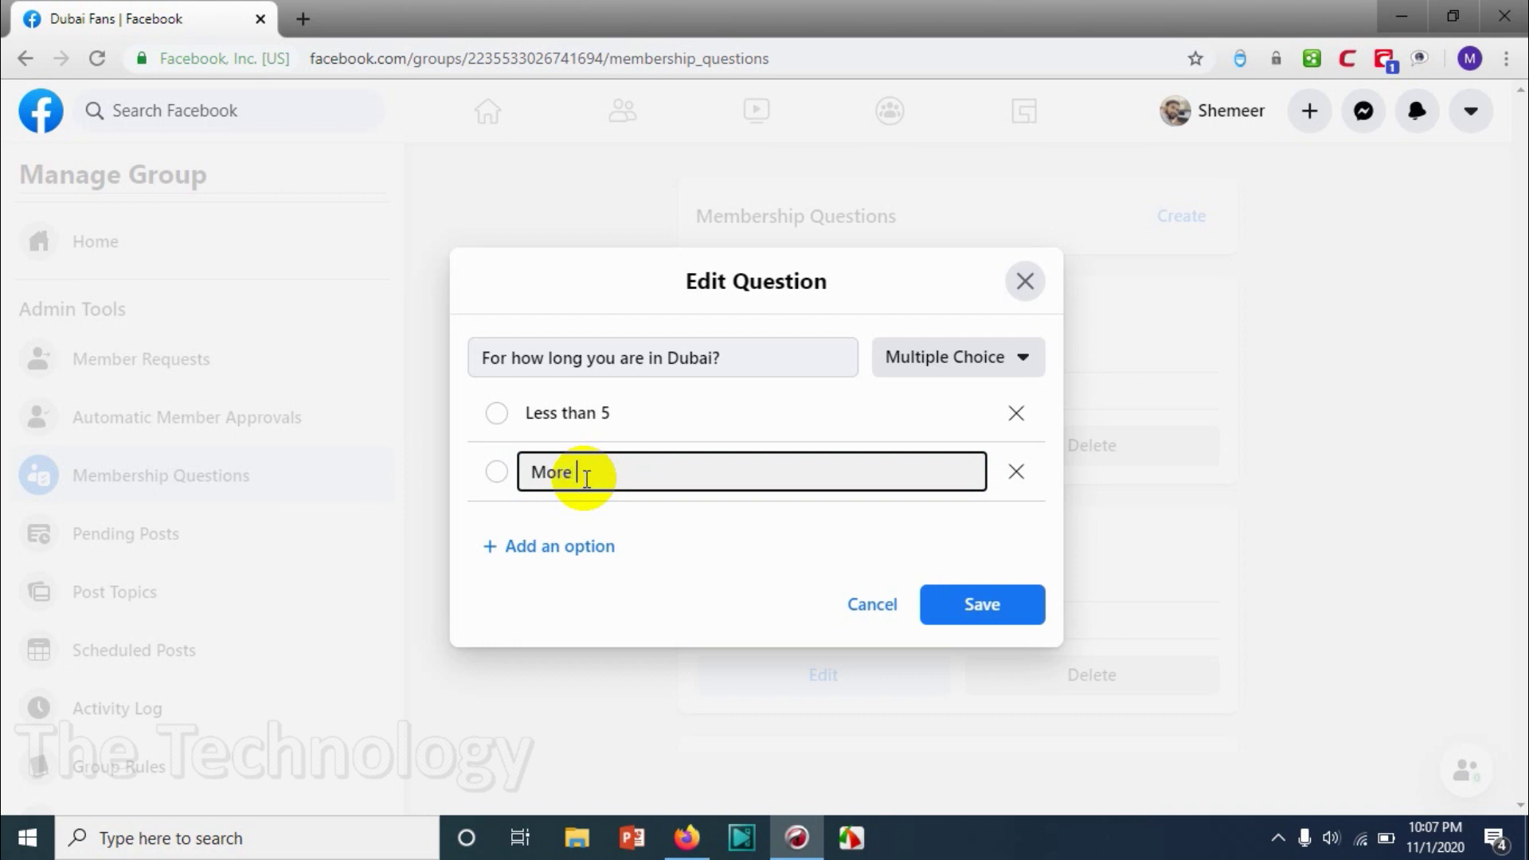
{"action": "key", "text": "BackSpace"}
{"action": "key", "text": "BackSpace"}
{"action": "key", "text": "BackSpace"}
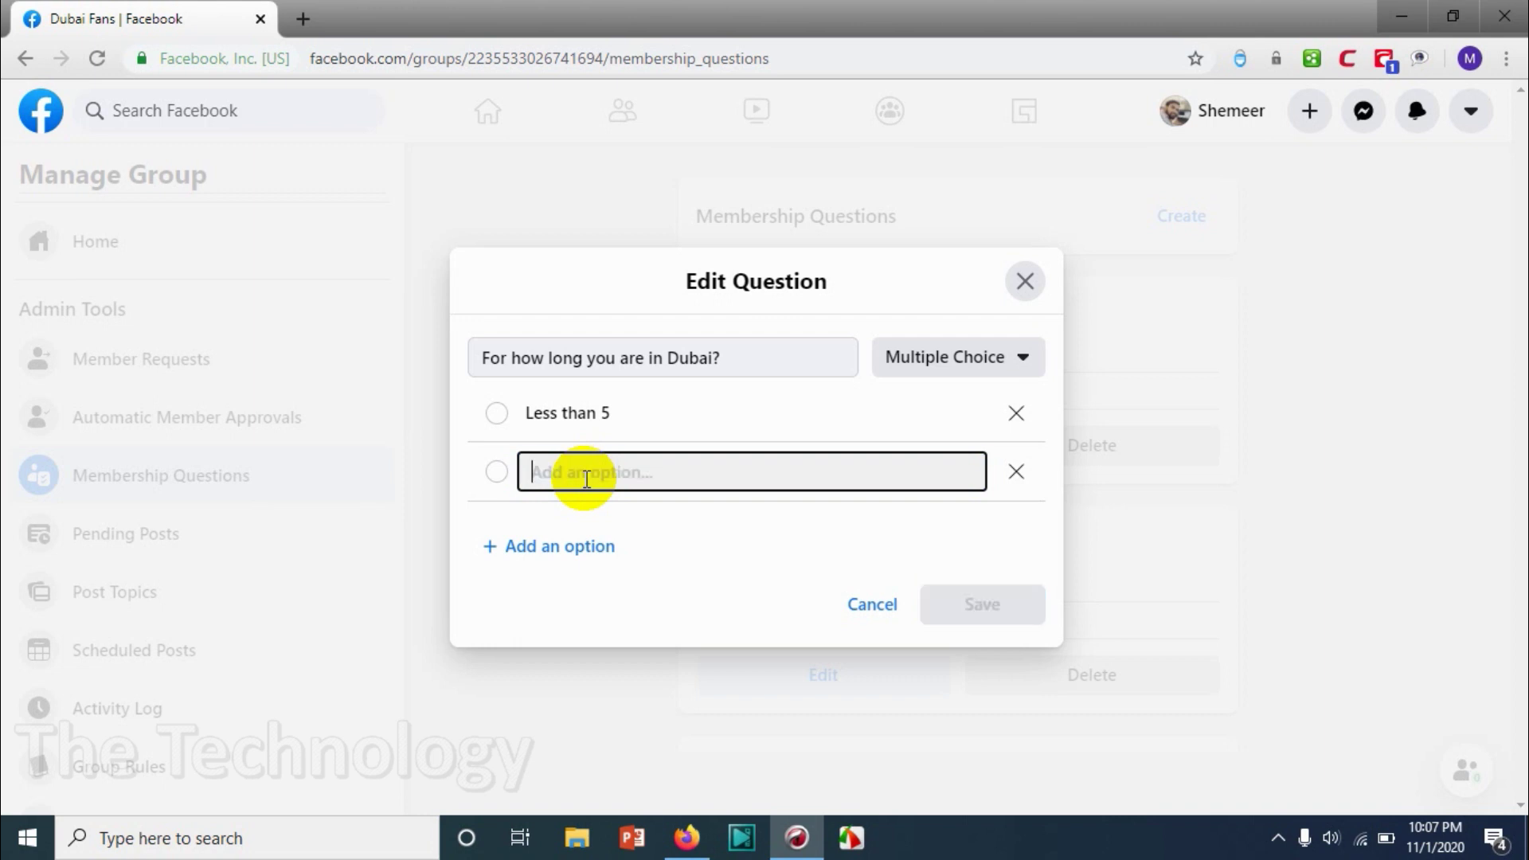
{"action": "type", "text": "Between "}
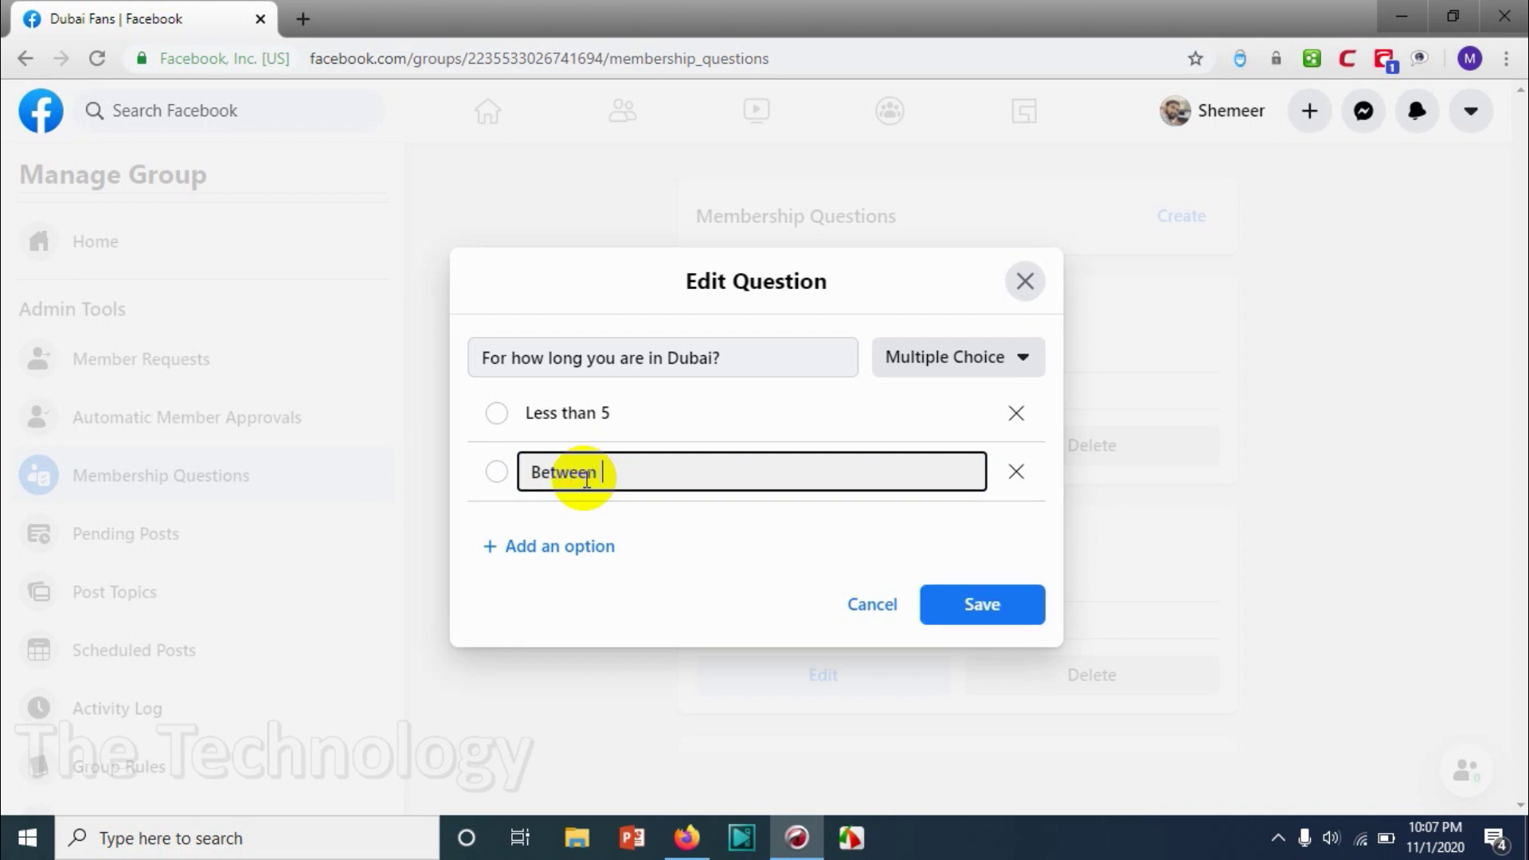
{"action": "type", "text": "5 and "}
{"action": "type", "text": "10 "}
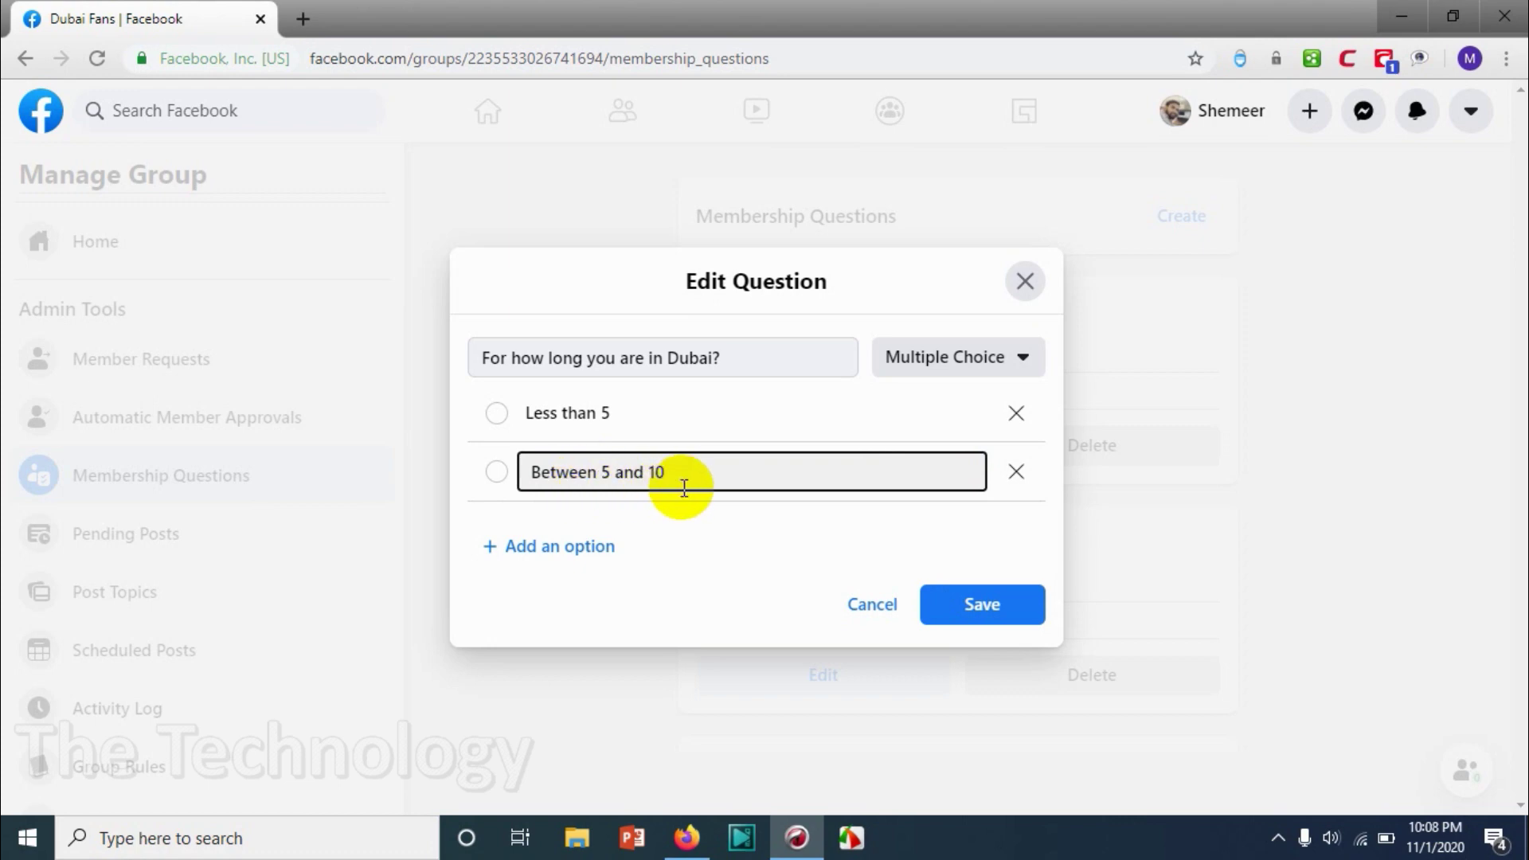
{"action": "type", "text": "years"}
- Complete the first answer as 'Less than 5 years' and add a third, '10+ years'
{"action": "left_click", "coordinate": [605, 416]}
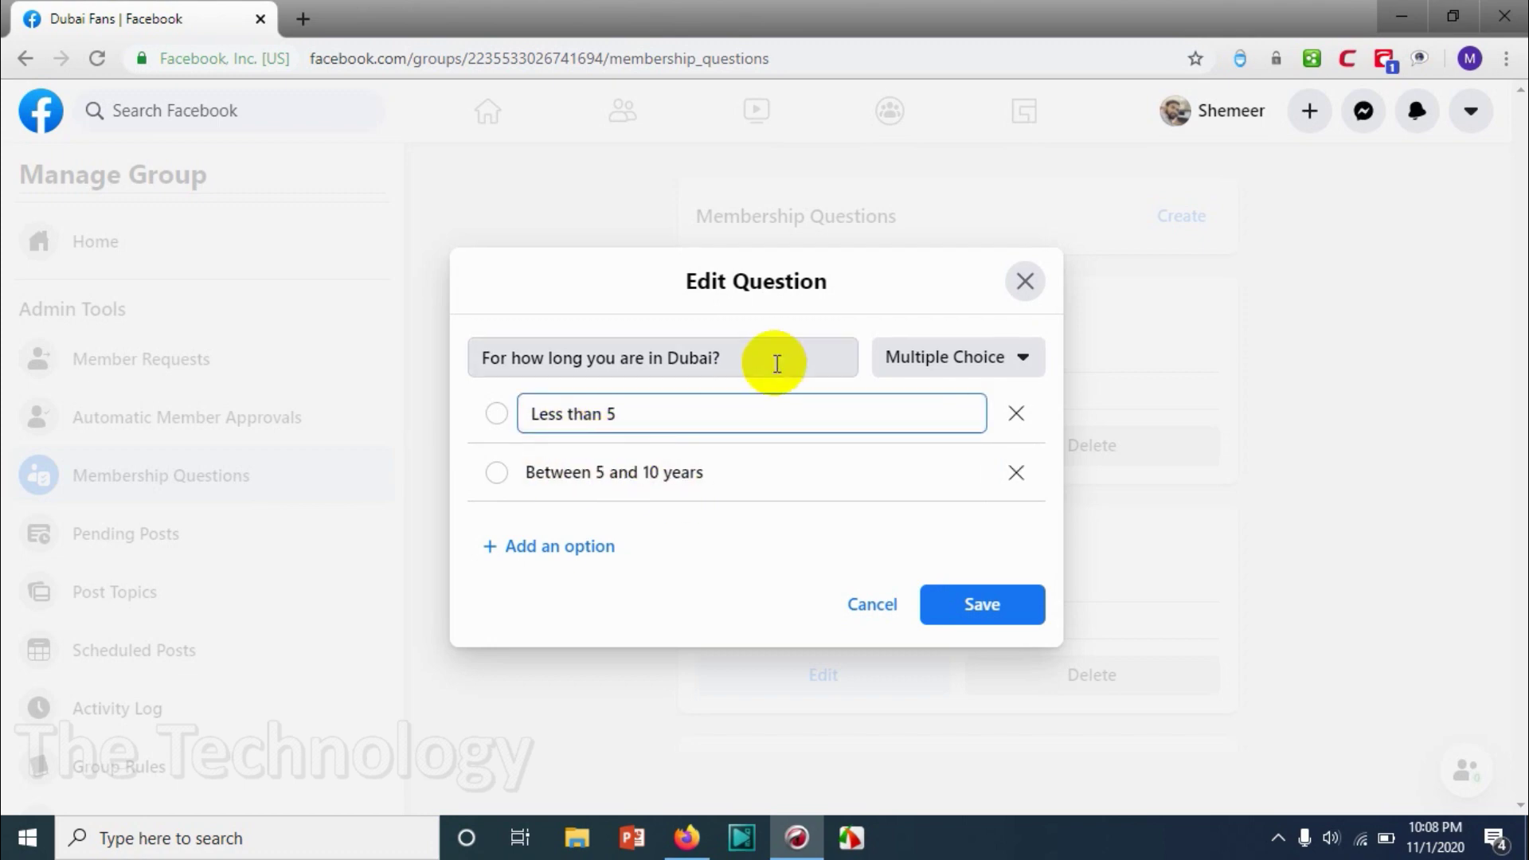
{"action": "type", "text": "  years"}
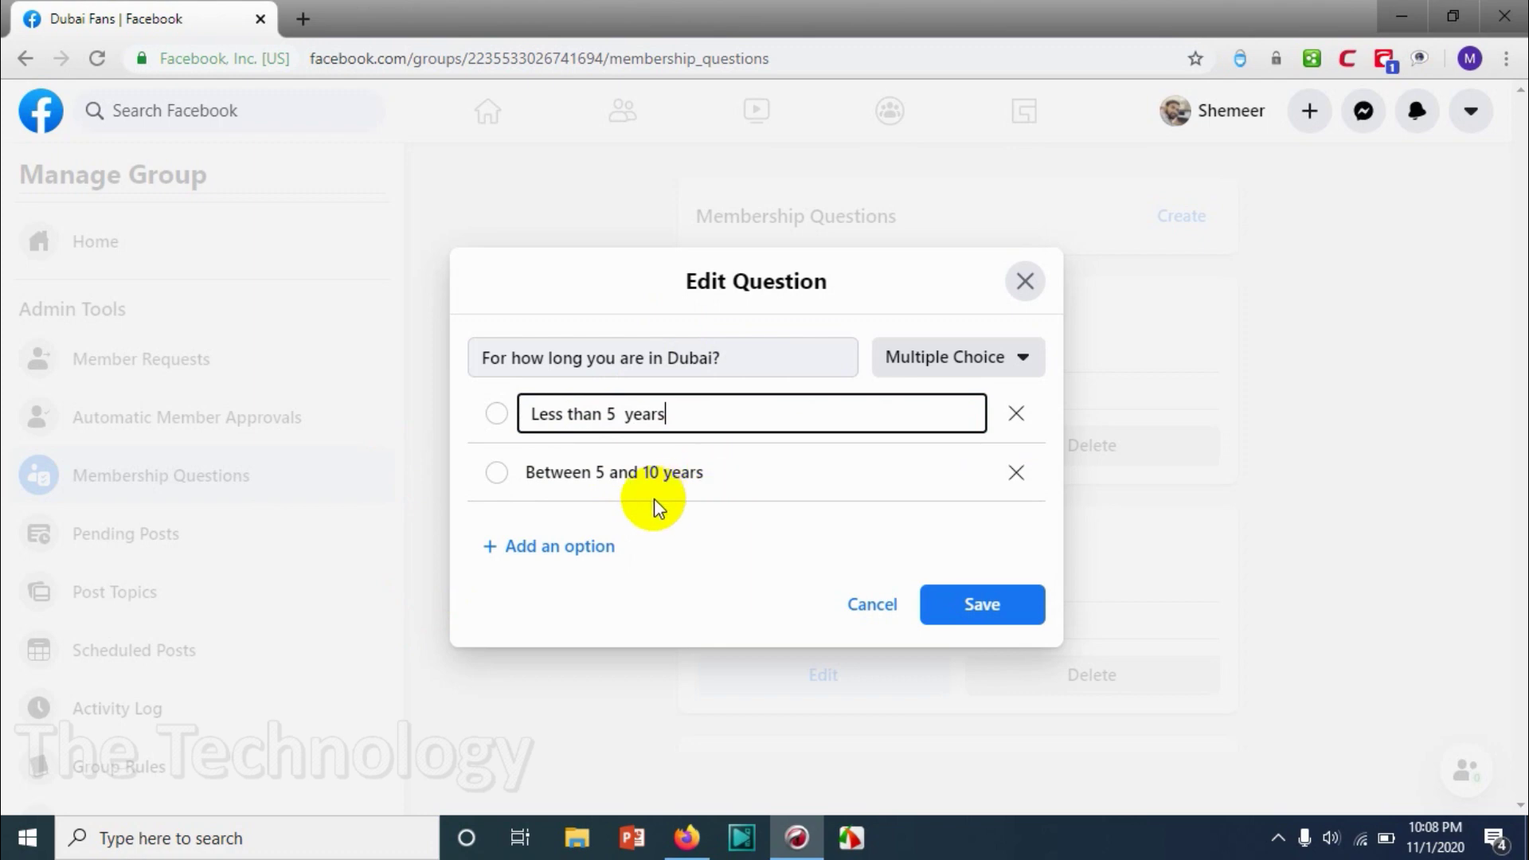
{"action": "left_click", "coordinate": [599, 548]}
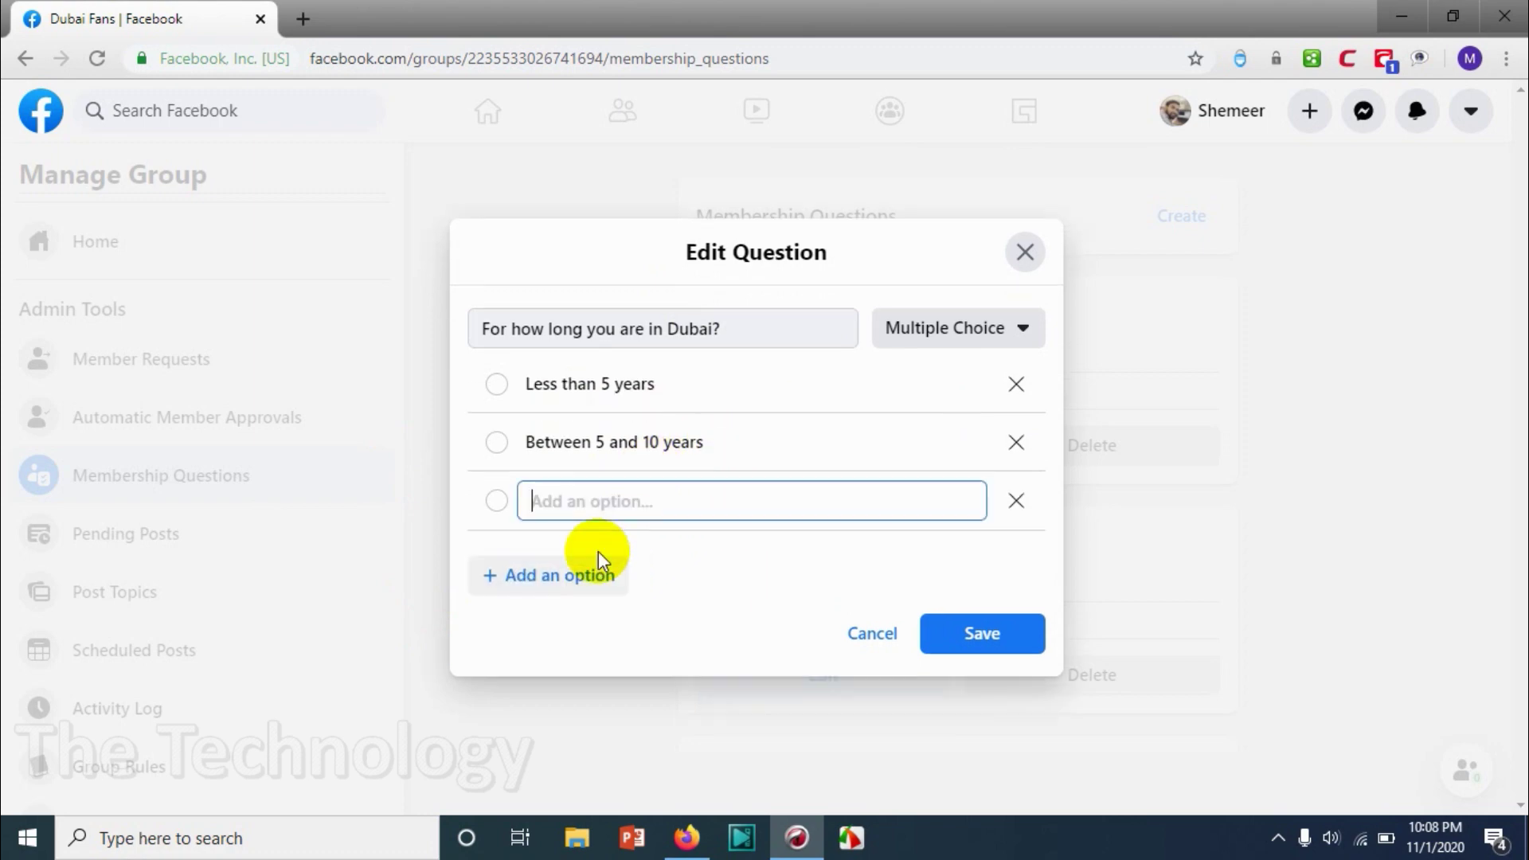
{"action": "type", "text": "10"}
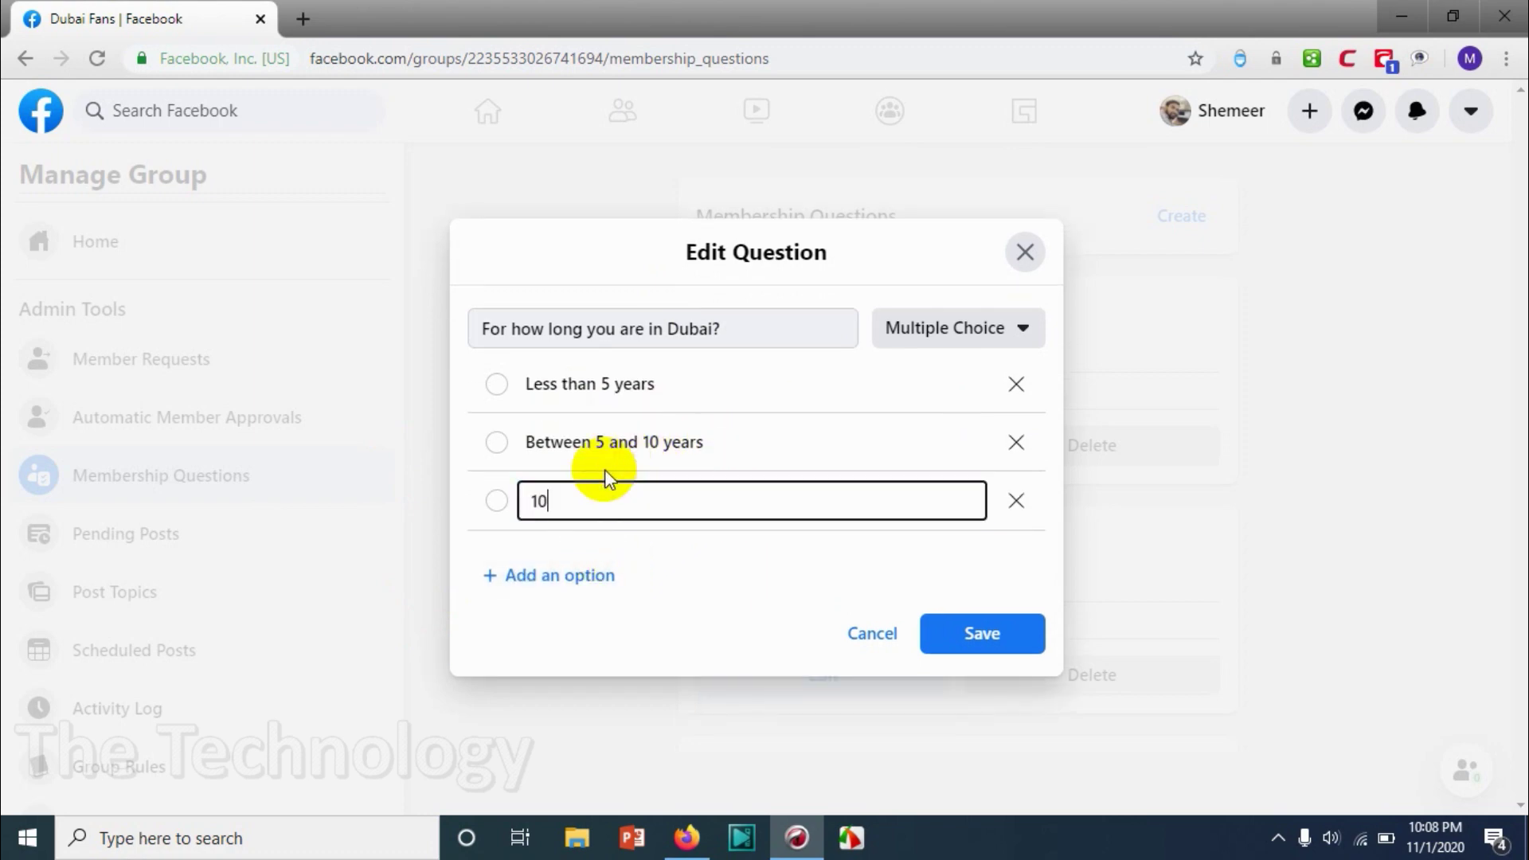
{"action": "type", "text": "+ years"}
- Save the duration question as Question 3 and review the question list
{"action": "left_click", "coordinate": [985, 645]}
{"action": "scroll", "coordinate": [985, 501], "scroll_direction": "down", "scroll_amount": 4}
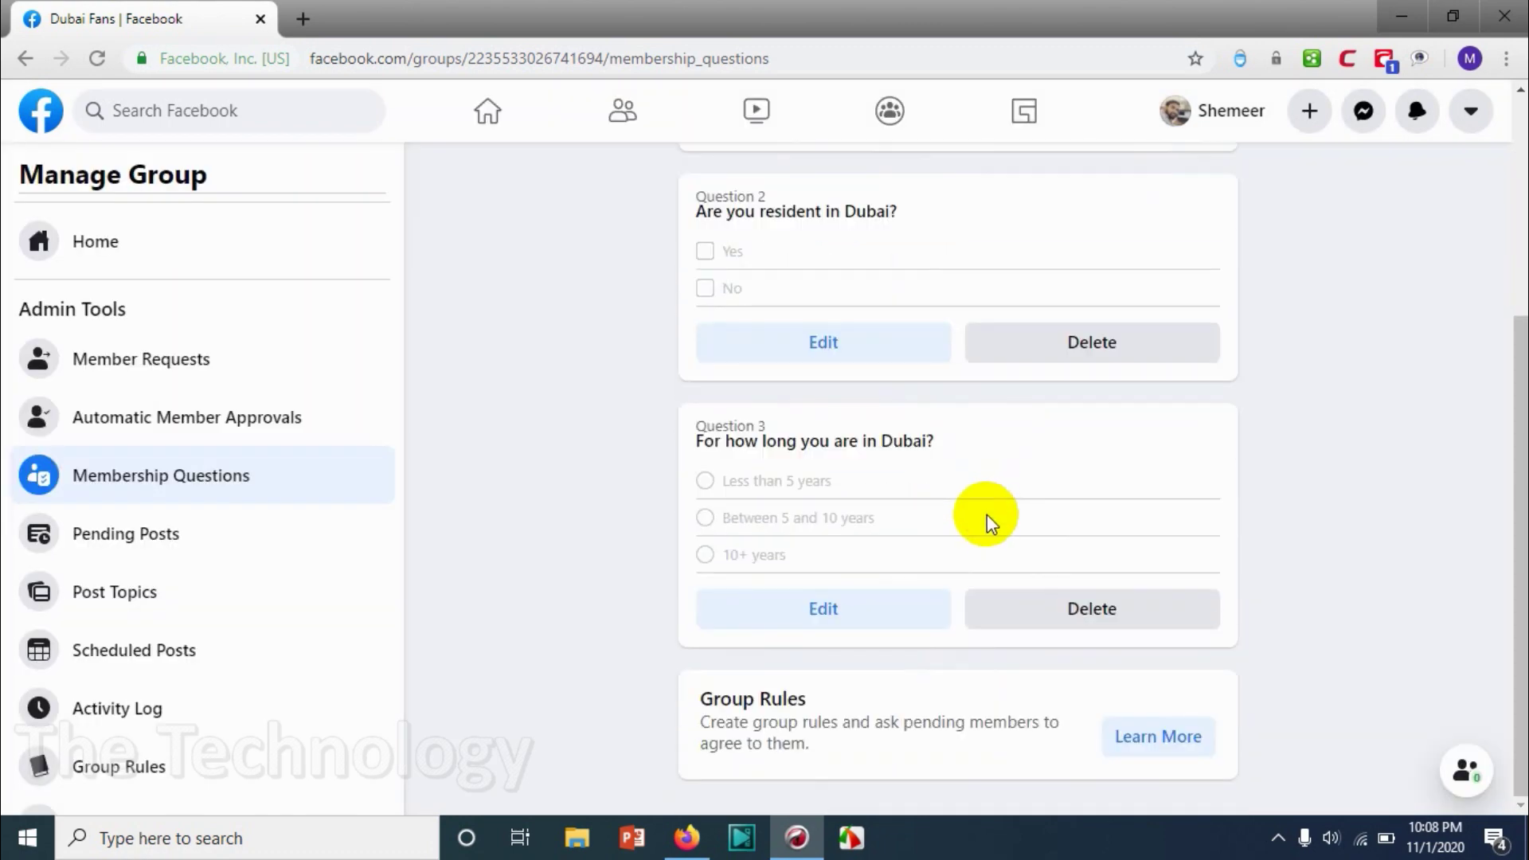
{"action": "scroll", "coordinate": [941, 622], "scroll_direction": "up", "scroll_amount": 4}
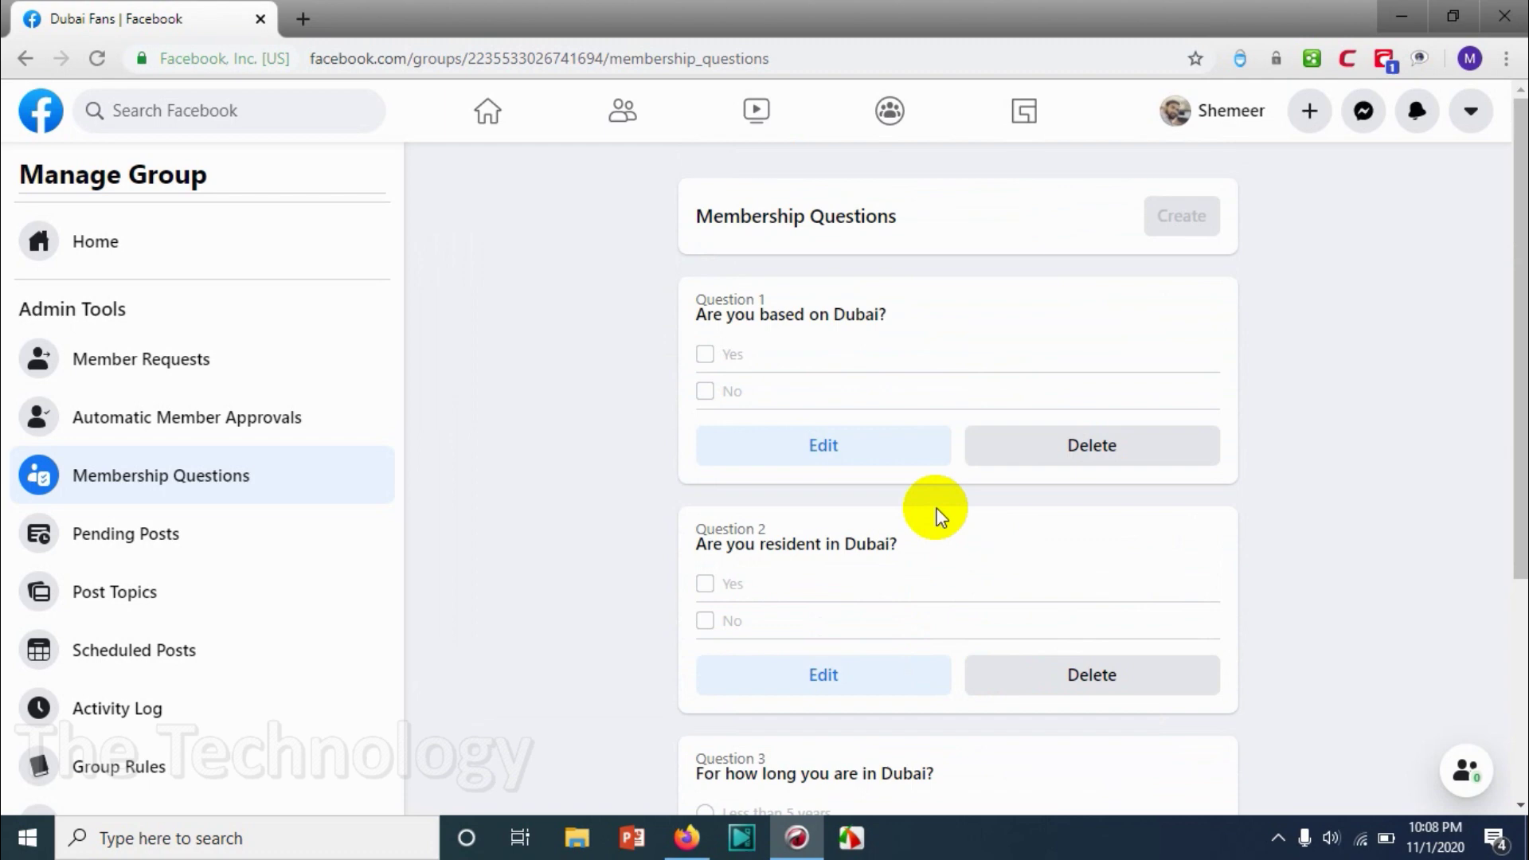
{"action": "scroll", "coordinate": [366, 398], "scroll_direction": "down", "scroll_amount": 4}
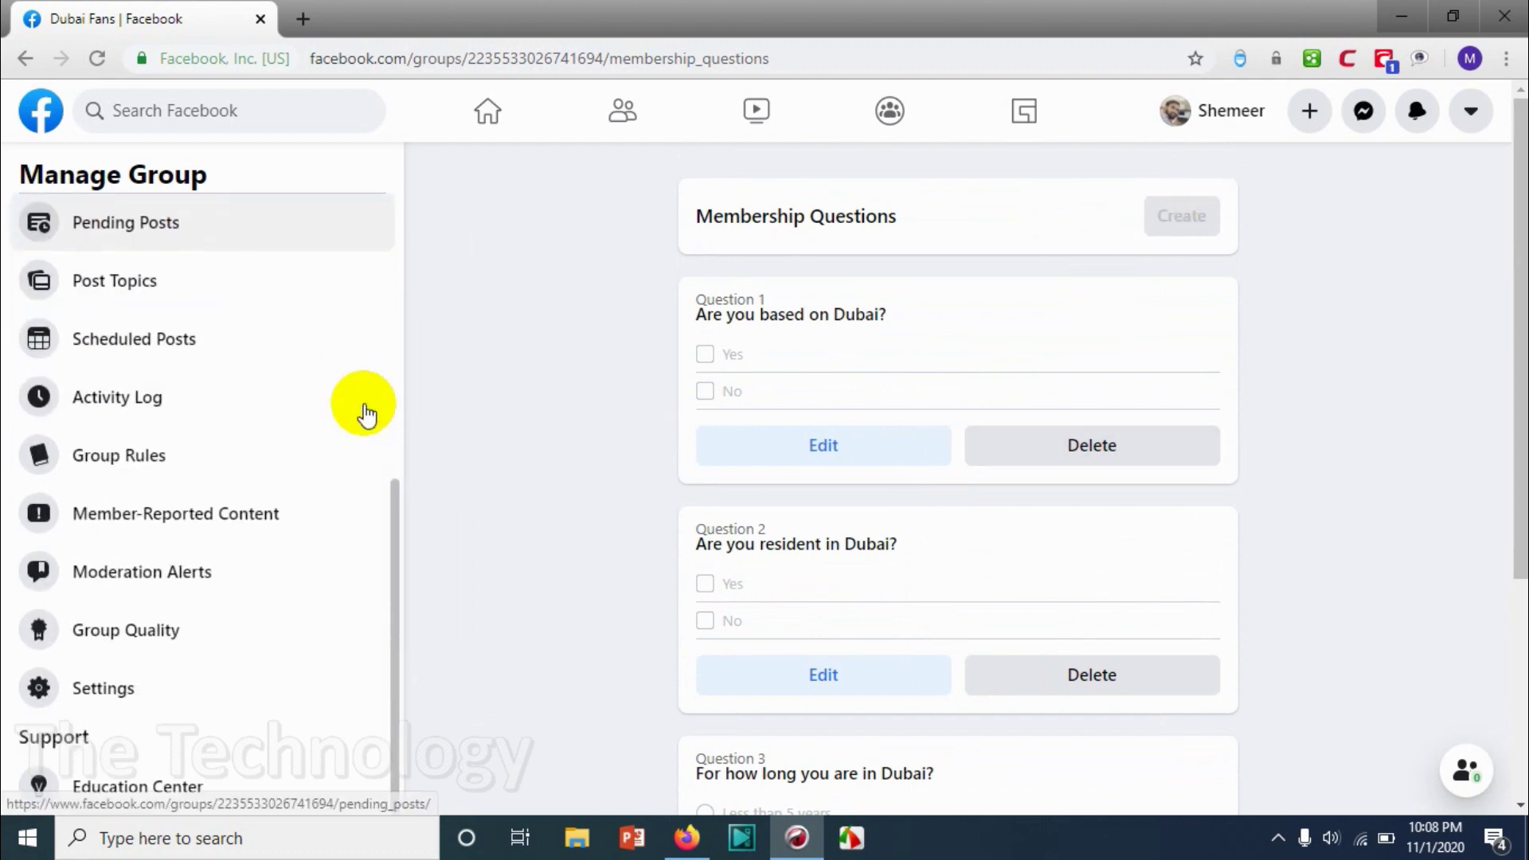
{"action": "scroll", "coordinate": [358, 409], "scroll_direction": "up", "scroll_amount": 6}
- Visit Automatic Member Approvals and Member Requests, then return to the group home page
{"action": "left_click", "coordinate": [204, 629]}
{"action": "left_click", "coordinate": [195, 577]}
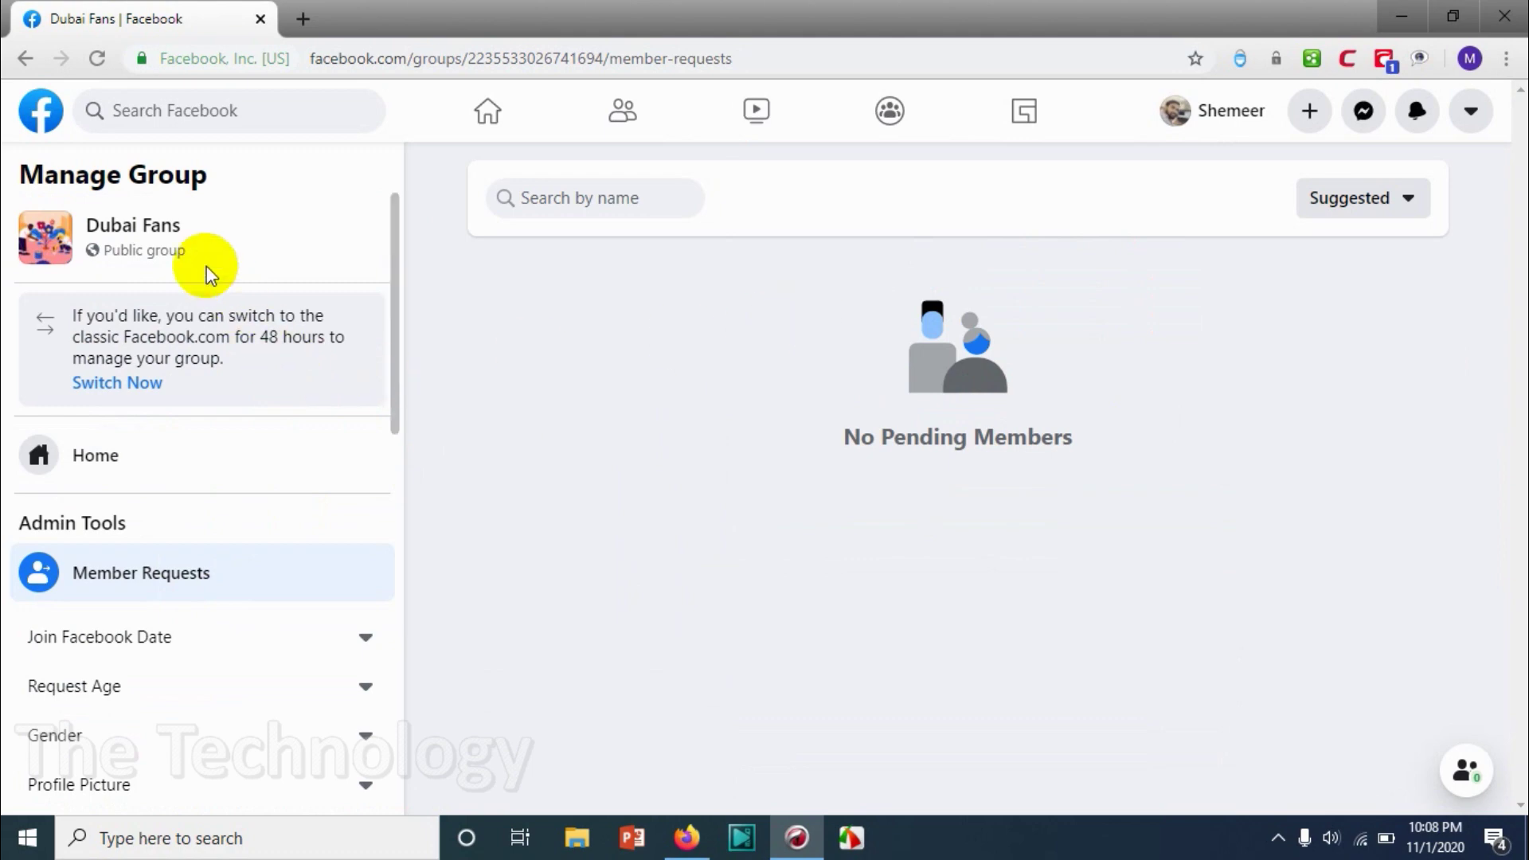
{"action": "left_click", "coordinate": [80, 452]}
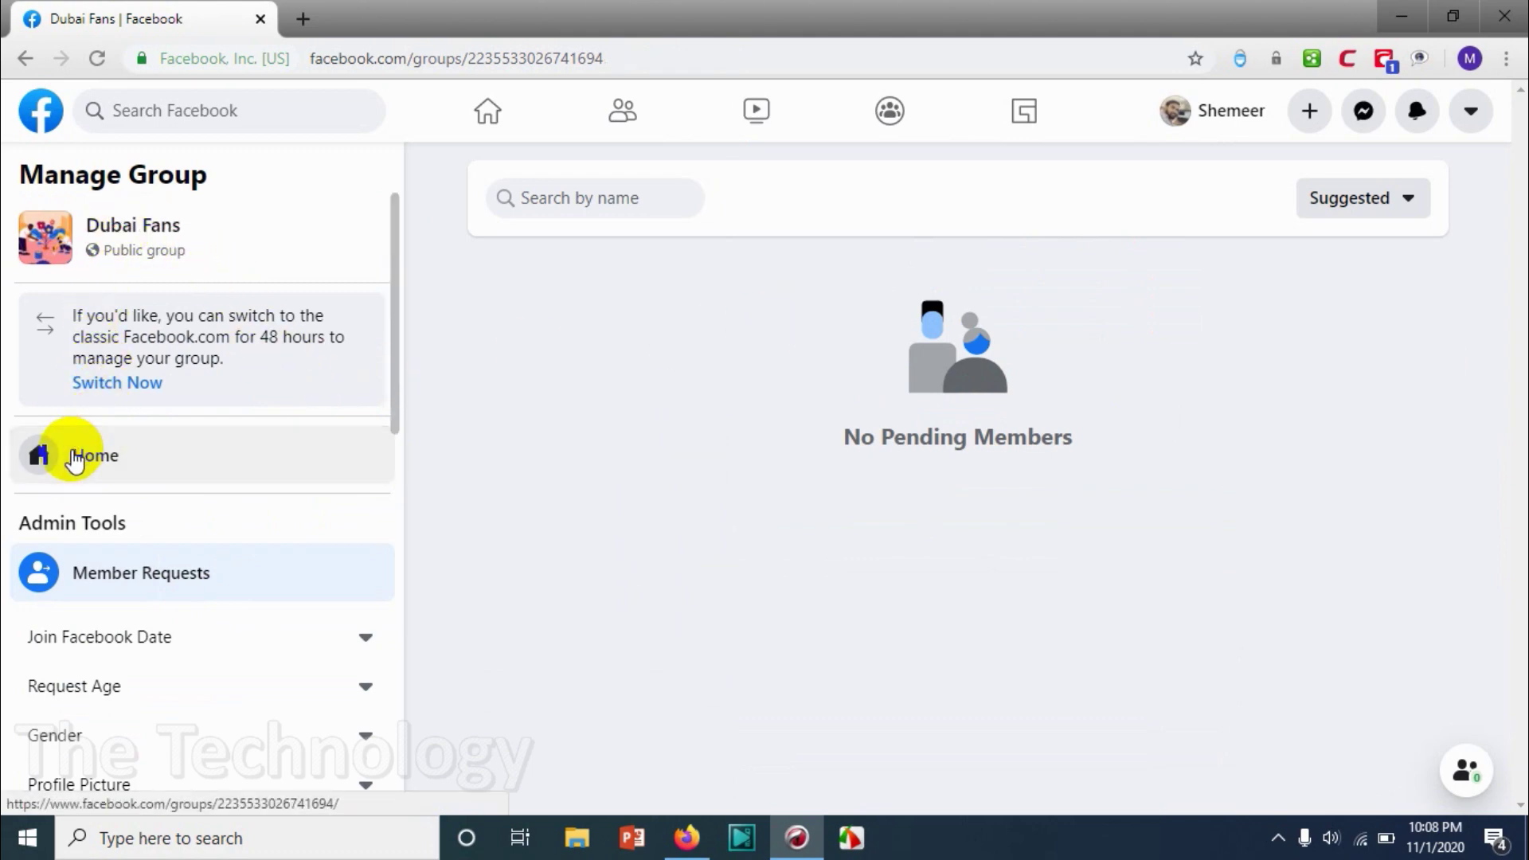
{"action": "scroll", "coordinate": [684, 486], "scroll_direction": "down", "scroll_amount": 5}
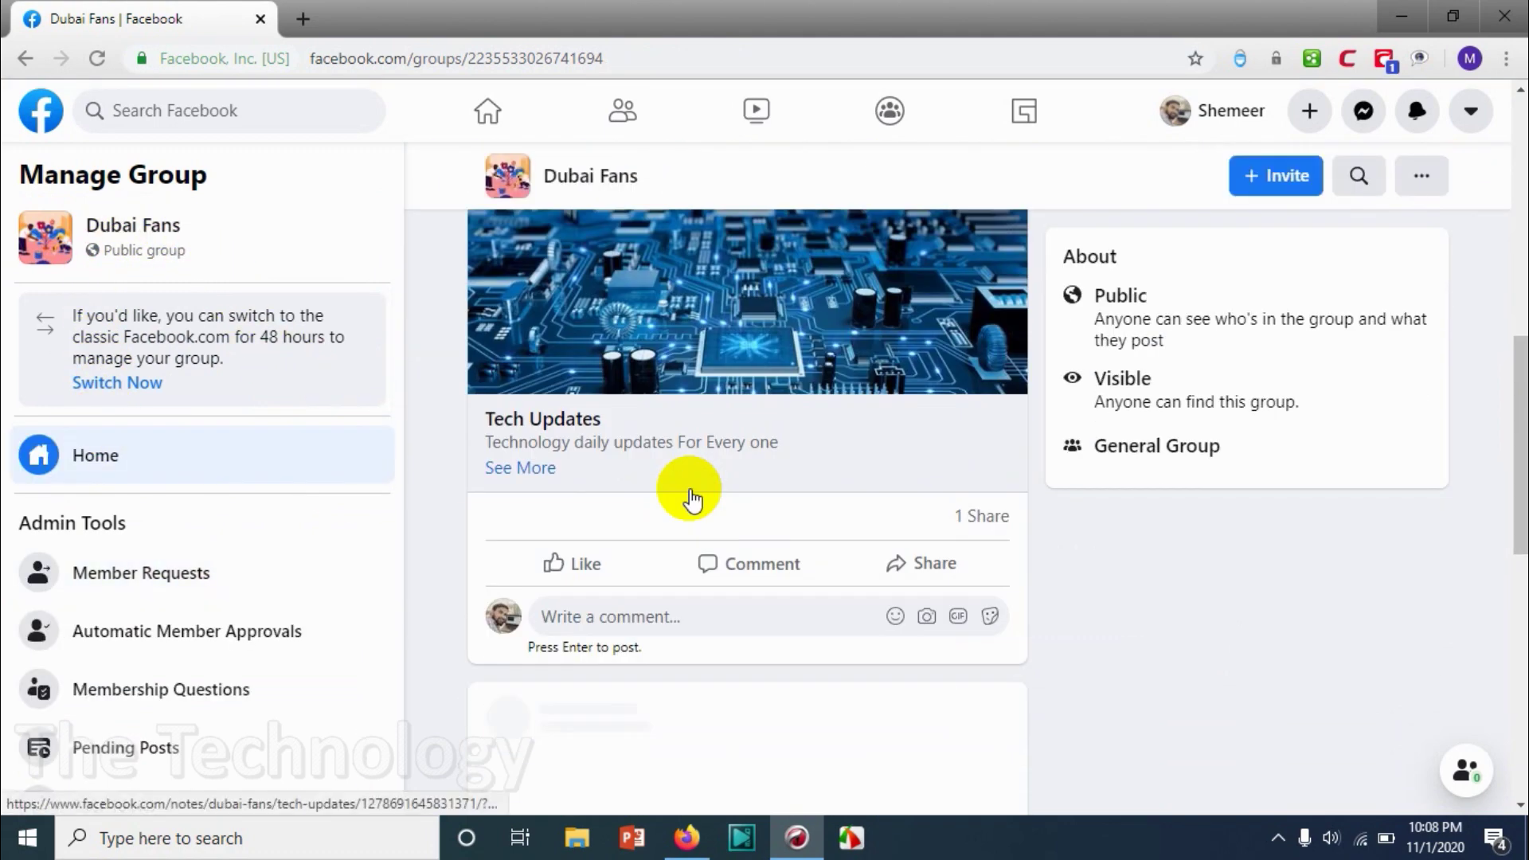